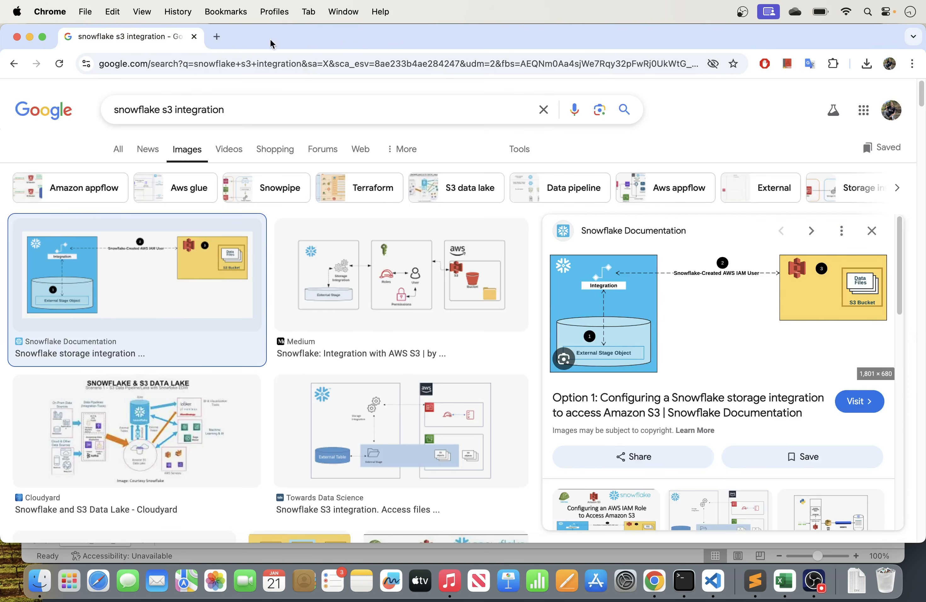
- Open Snowflake in a new browser tab from the saved bookmarks and show its list of databases
click(218, 36)
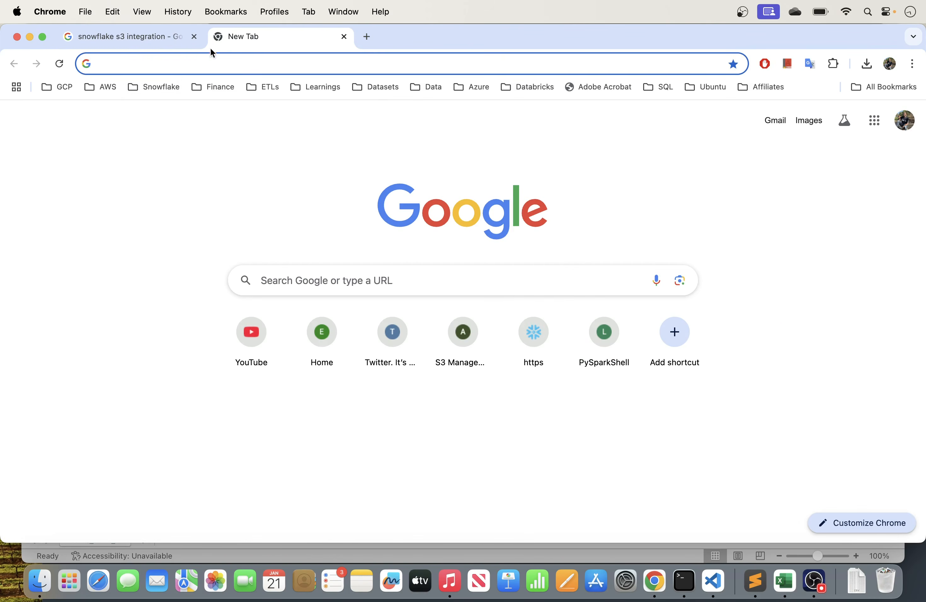
click(174, 87)
click(177, 111)
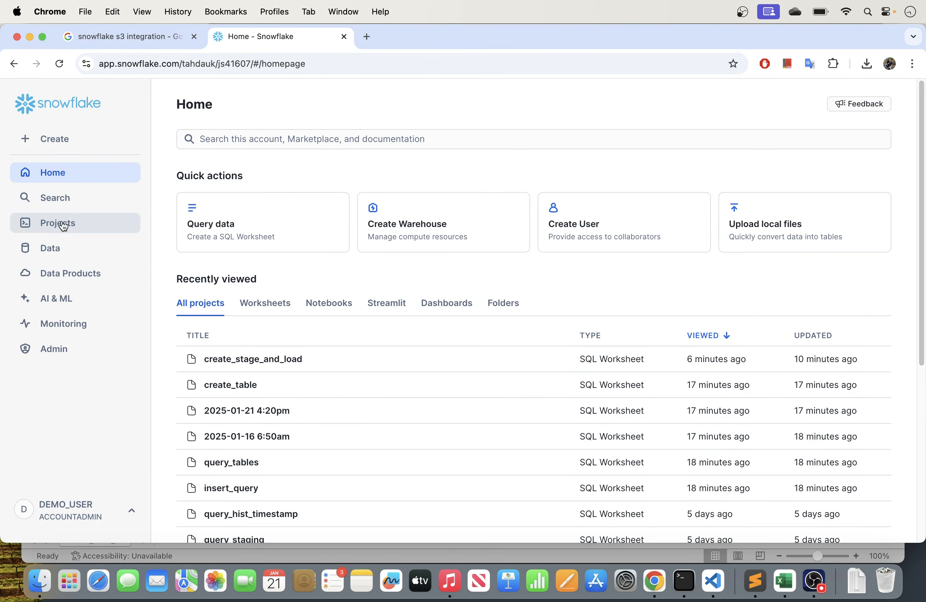
click(56, 248)
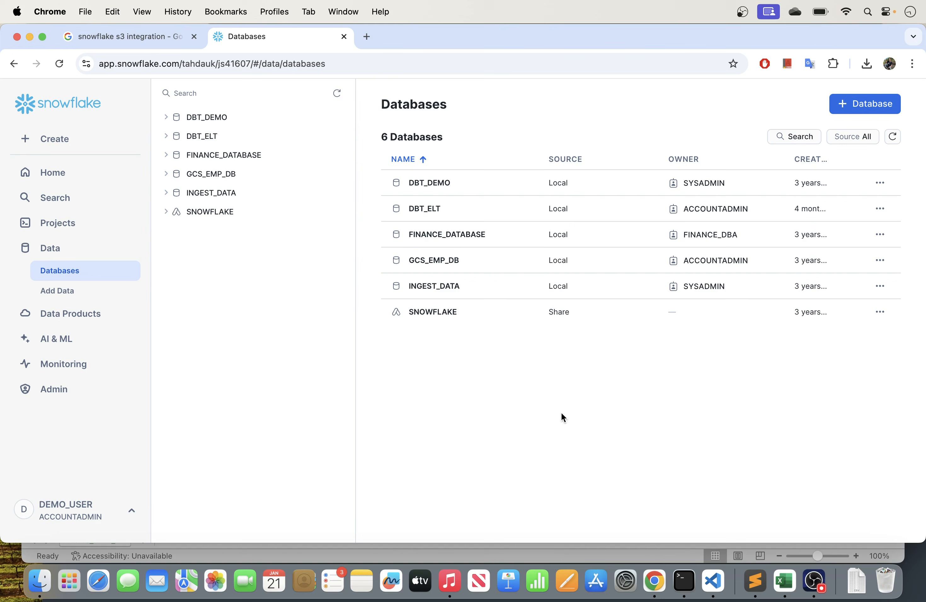
- Open the AWS Management Console home for region us-east-1 in another new browser tab
click(366, 38)
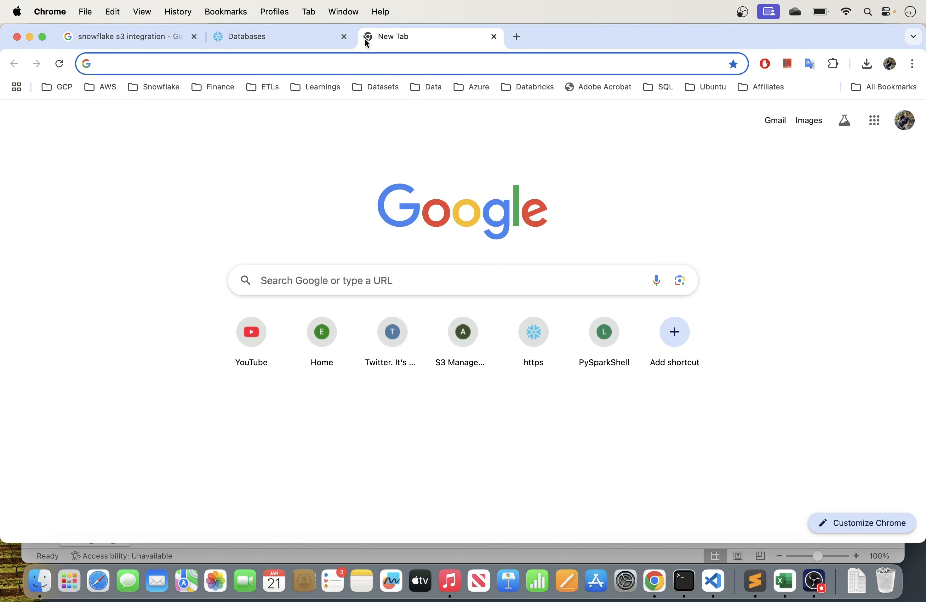
text(aws)
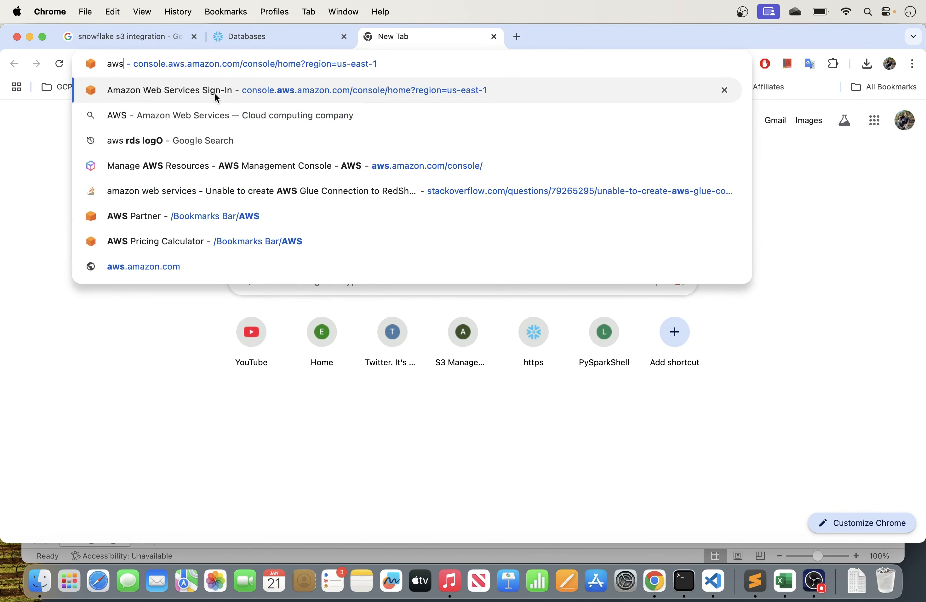
click(215, 93)
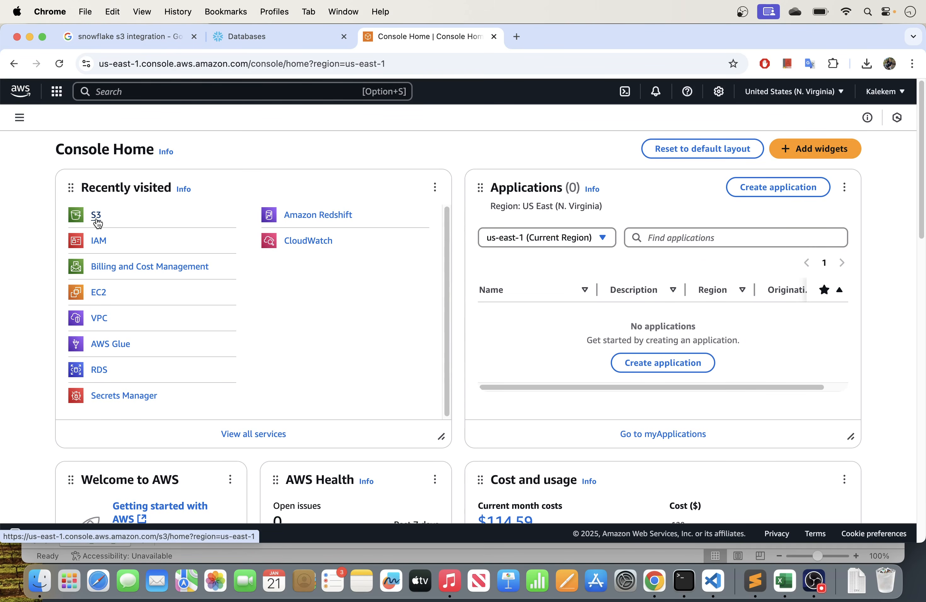
- Search the AWS console for s3 and open the S3 service in a separate browser tab
click(153, 93)
text(s3)
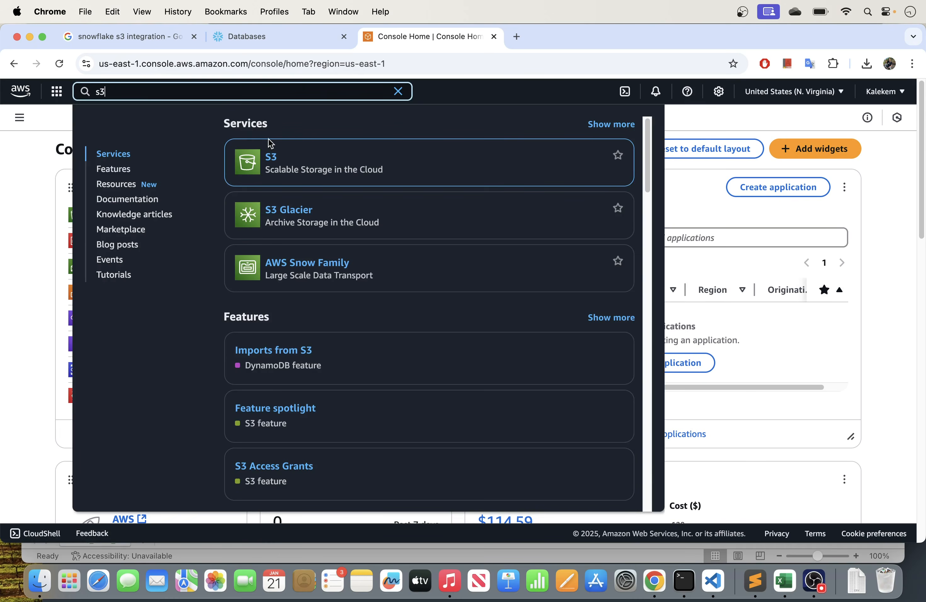
right_click(276, 162)
click(297, 164)
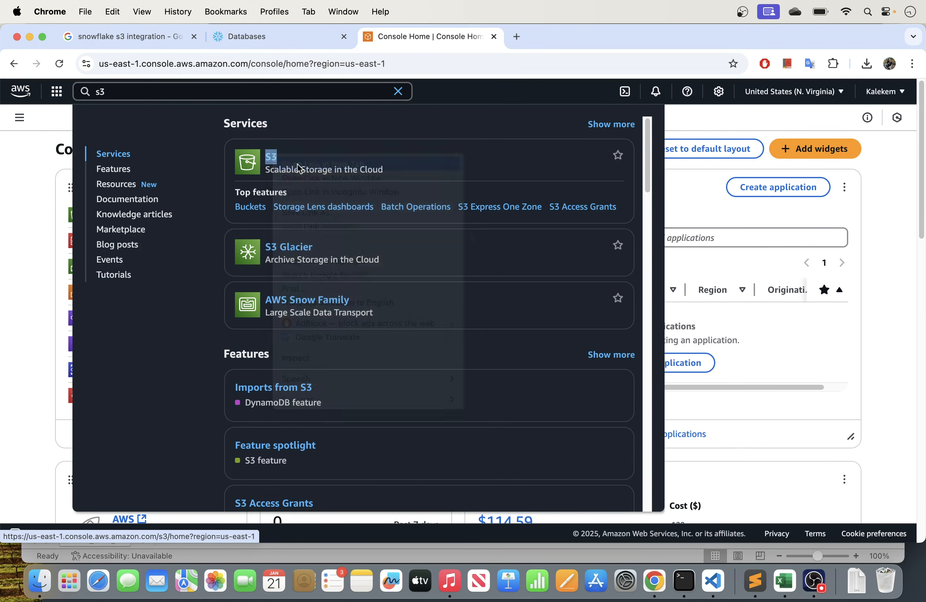
click(528, 46)
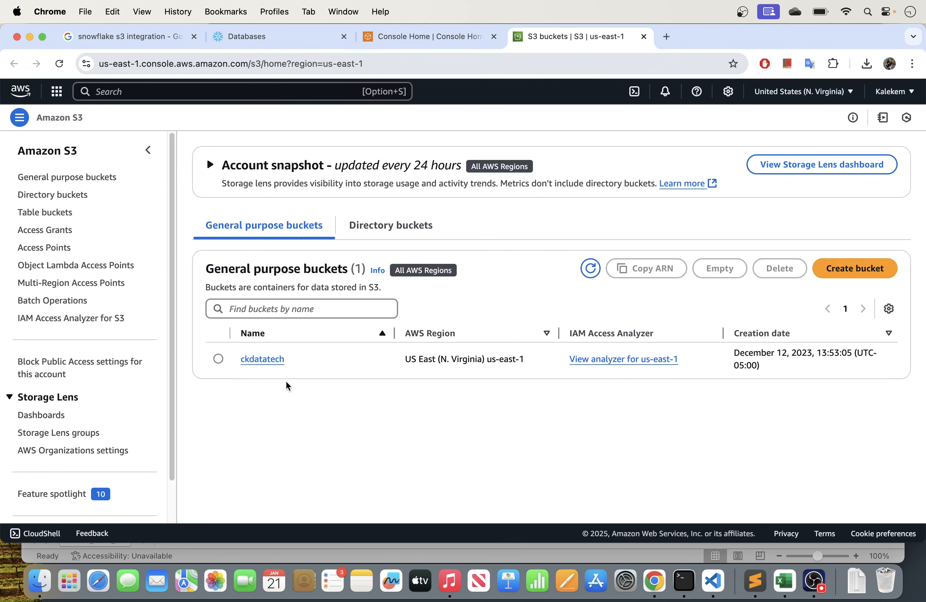
- Look inside the ckdatatech bucket and its incoming_data folder, and return to the list of buckets
click(264, 360)
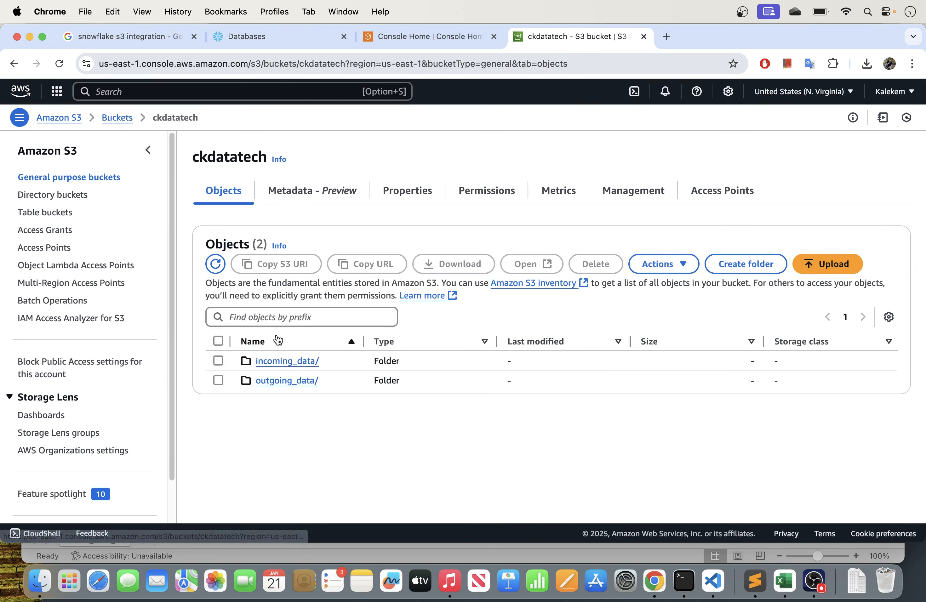
click(287, 364)
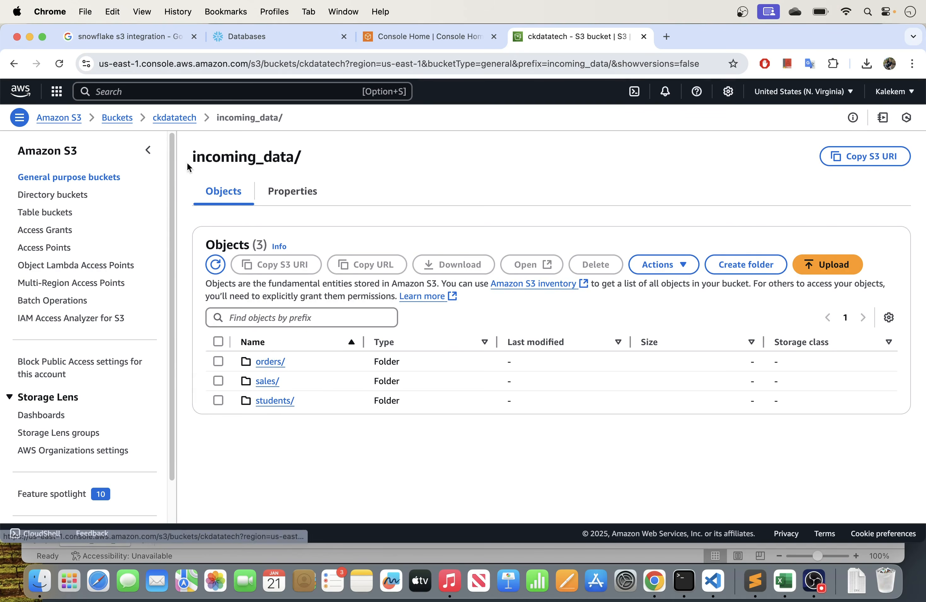
click(175, 119)
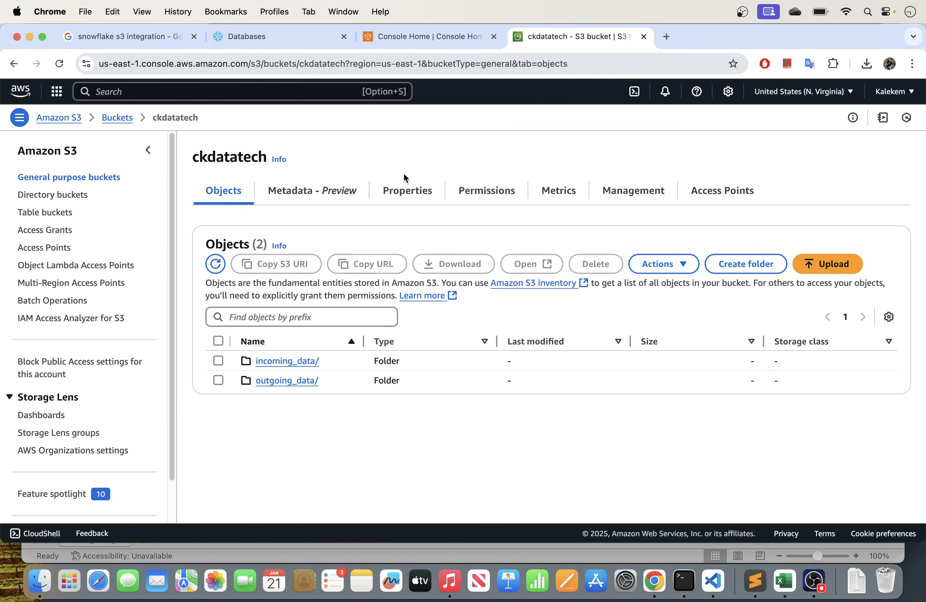
click(130, 121)
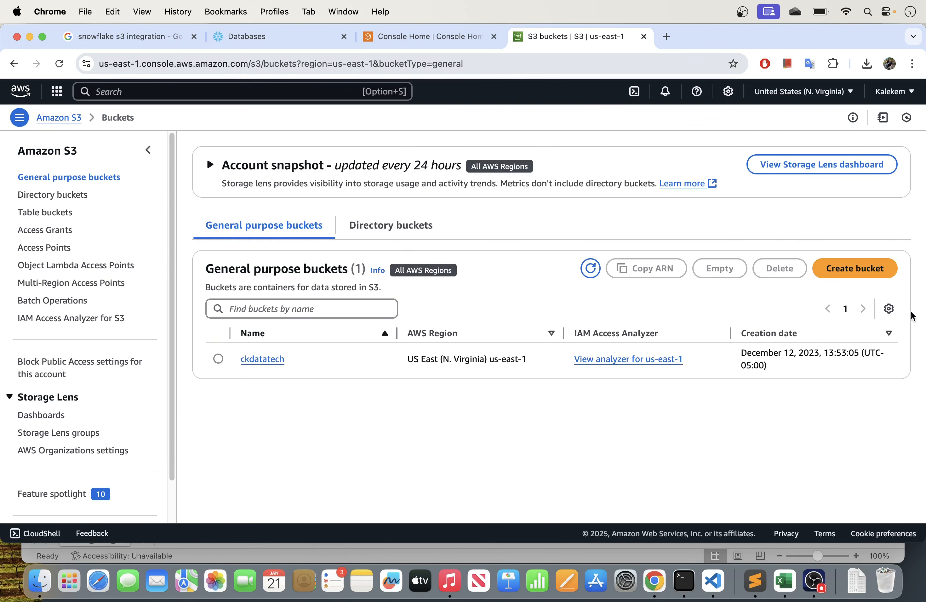
click(864, 276)
click(121, 350)
text(sasdasdasd)
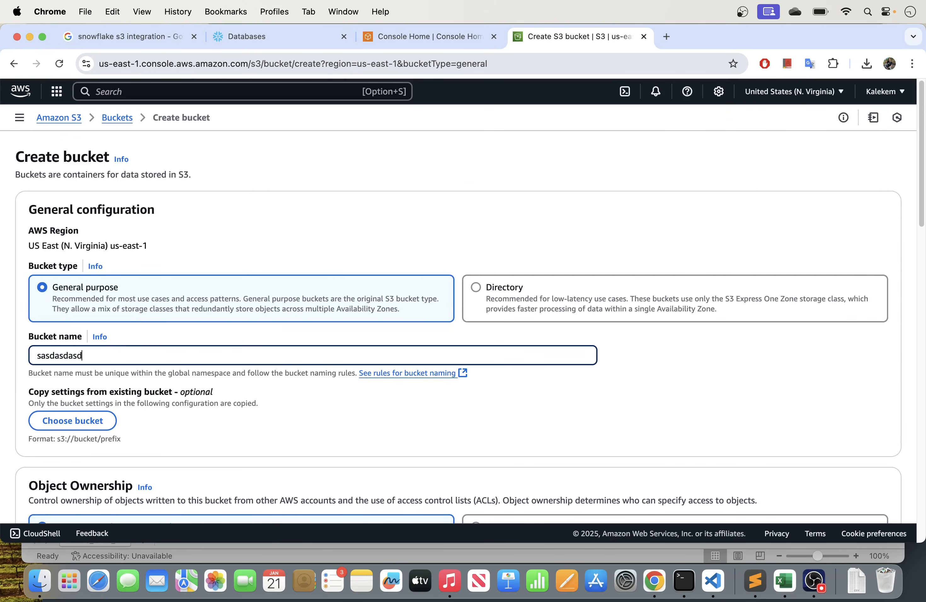
scroll(190, 346, down, 10)
scroll(190, 347, up, 10)
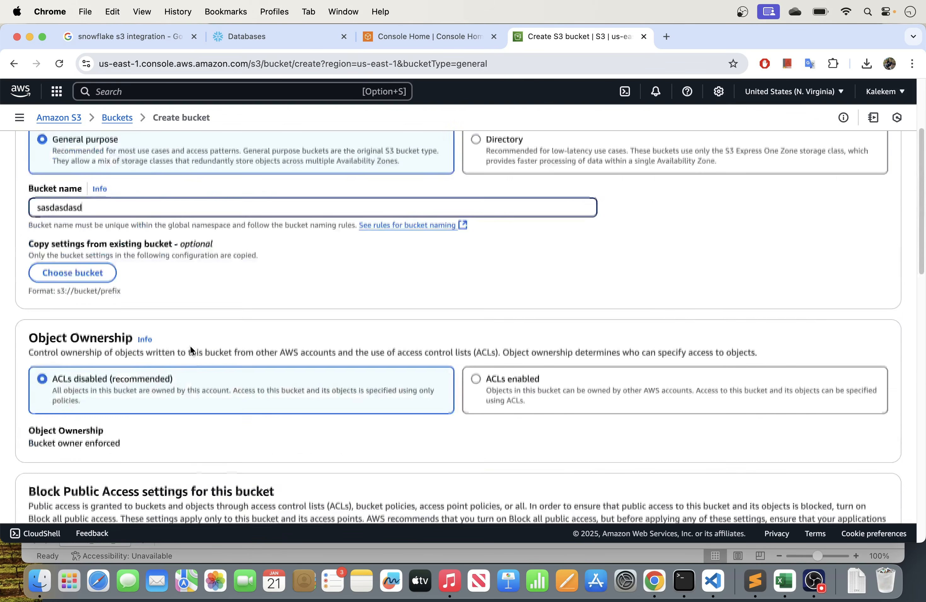
scroll(191, 347, down, 20)
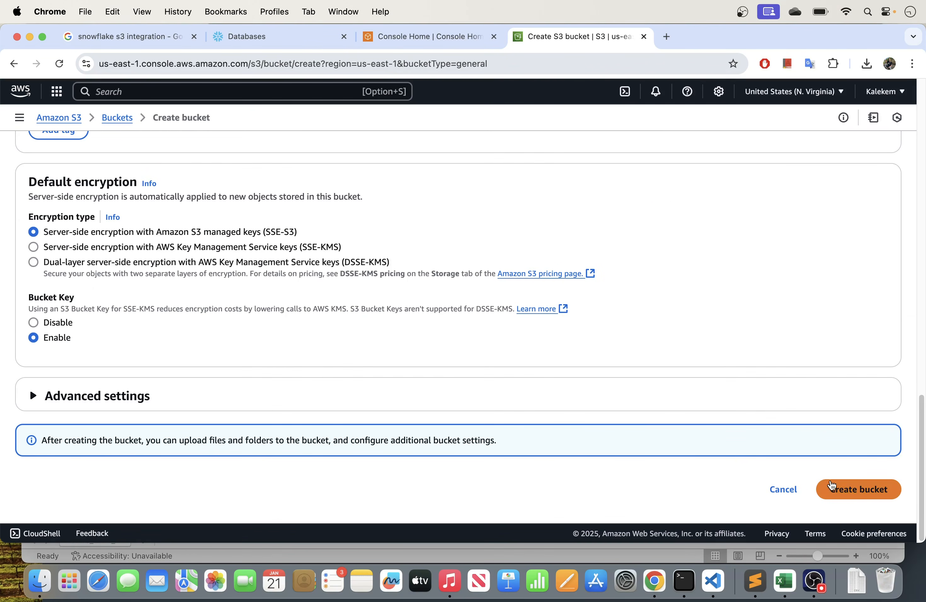
click(783, 490)
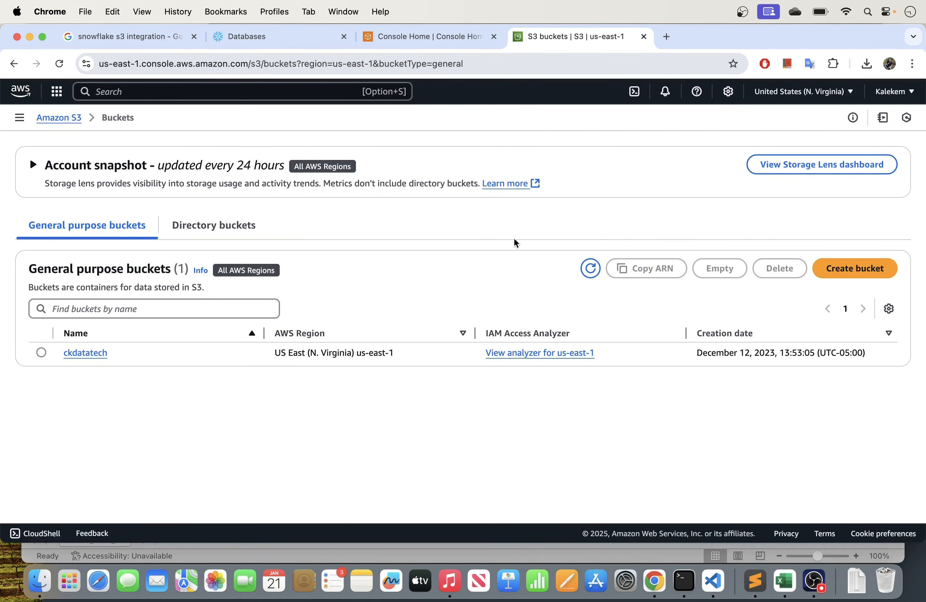
- In Snowflake's create_stage_and_load worksheet, add the missing comma after TYPE ='CSV' in the s3_stage_demo COPY INTO statement
click(262, 37)
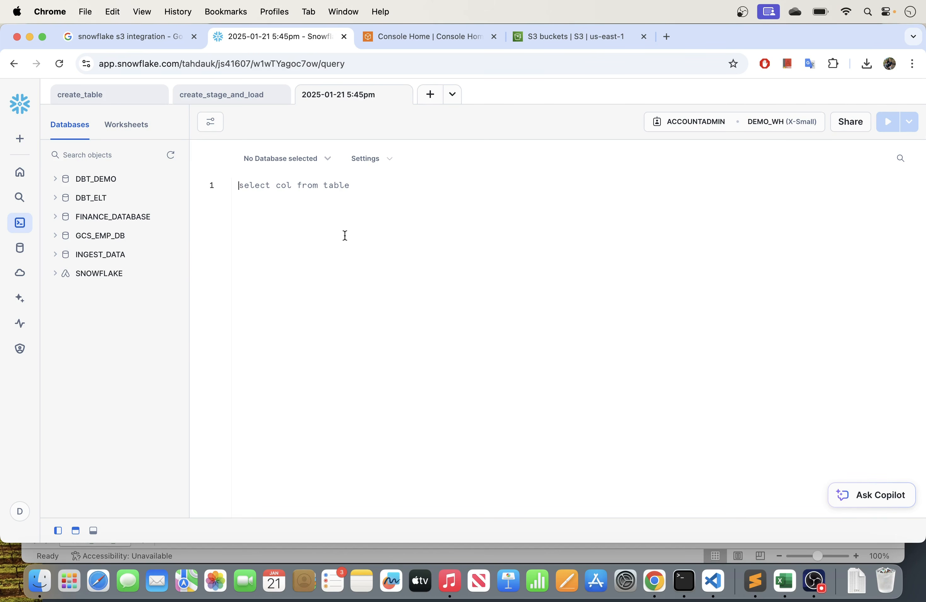
click(194, 95)
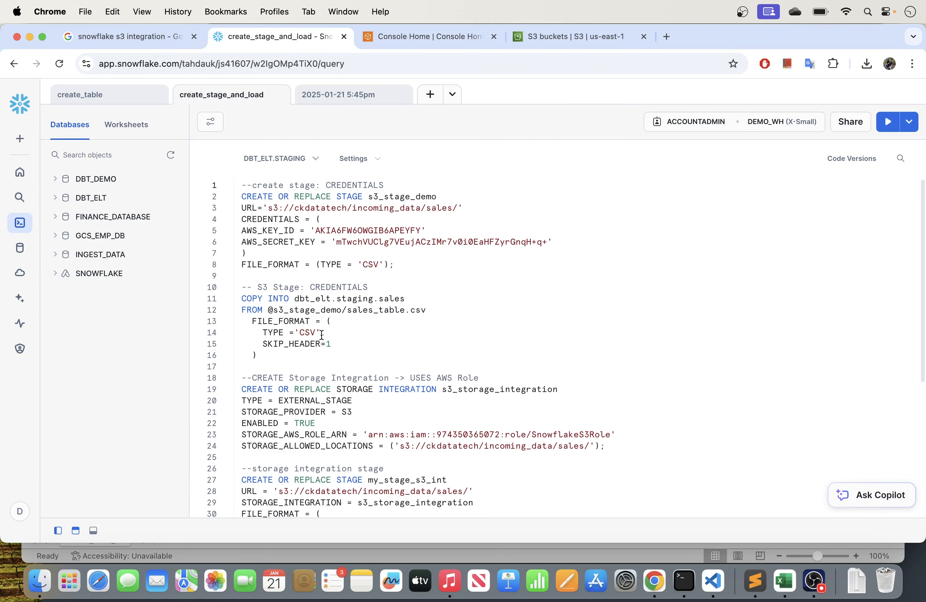
text(,)
- Review the worksheet's credentials-based stage and copy statements, and compare them with the storage integration, its stage and its copy statement
drag(242, 231, 552, 237)
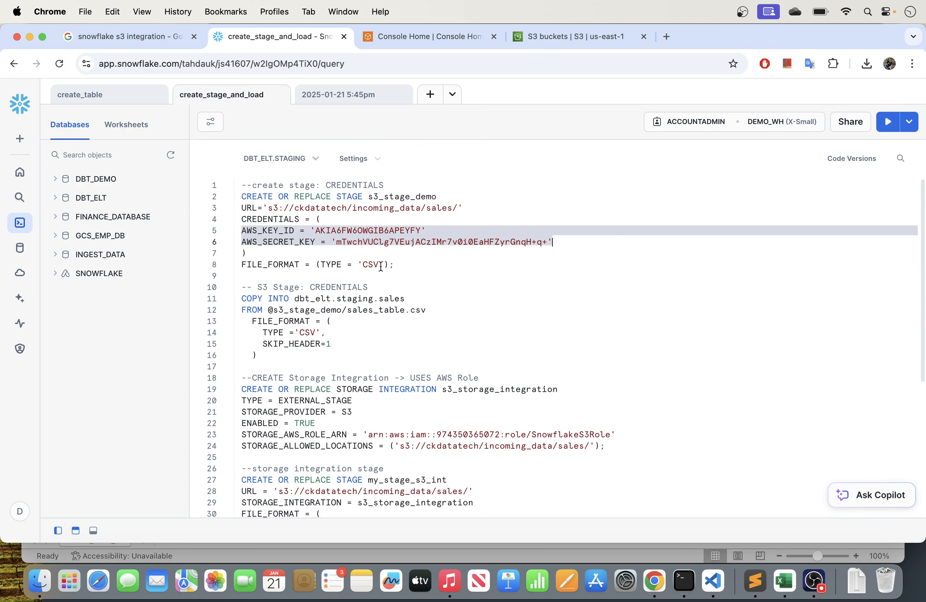
click(401, 264)
drag(257, 356, 234, 188)
click(299, 200)
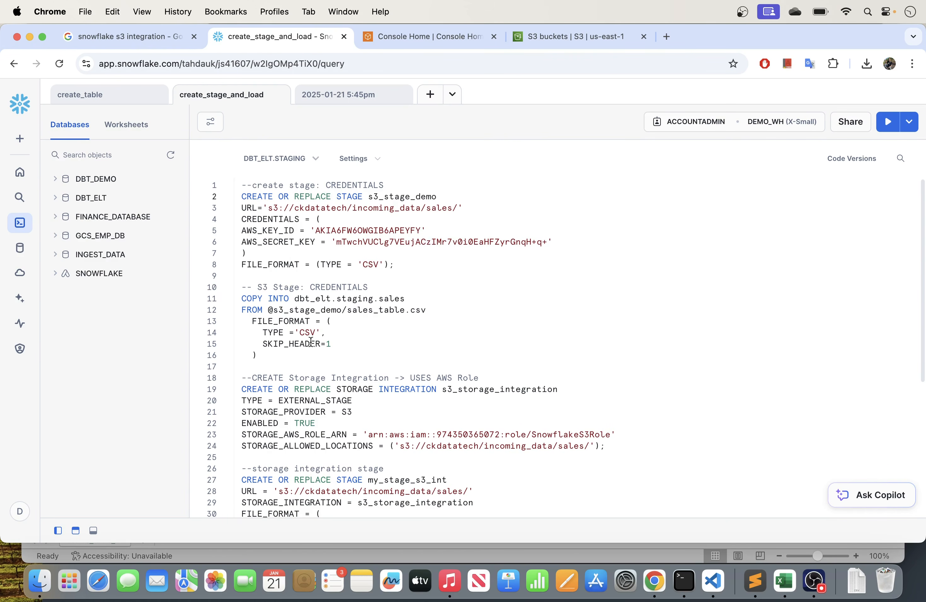
drag(268, 356, 220, 197)
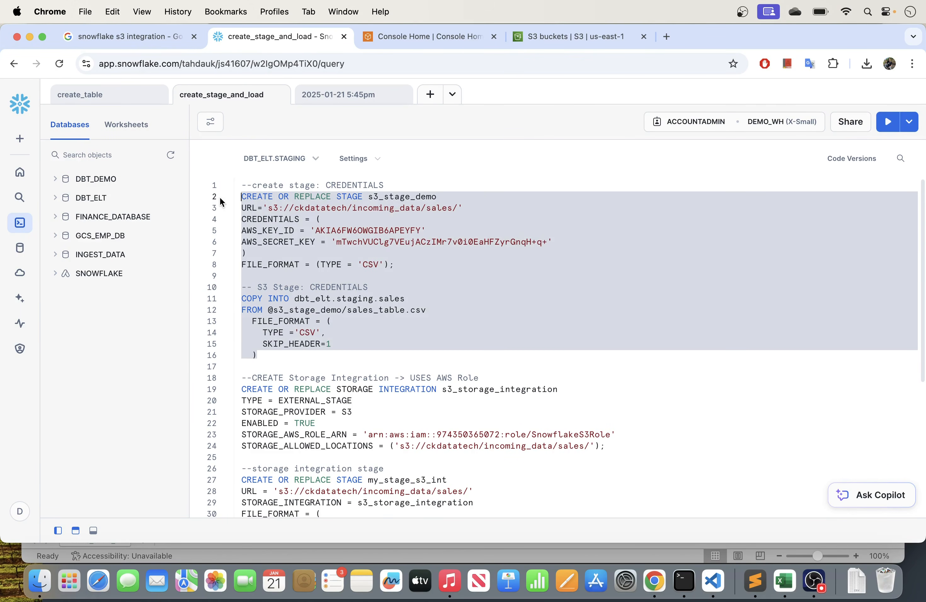
scroll(283, 312, down, 6)
scroll(282, 311, up, 4)
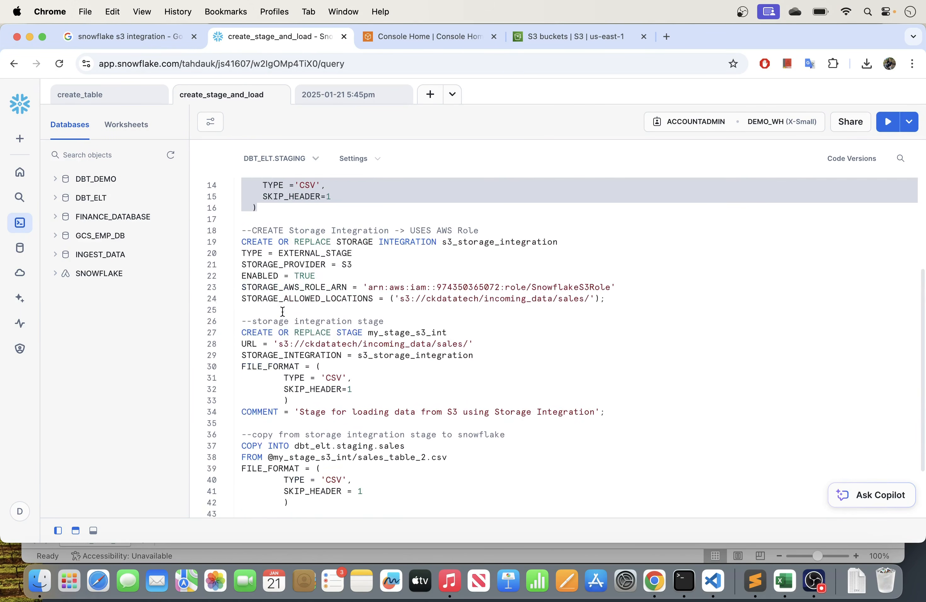
drag(242, 234, 332, 312)
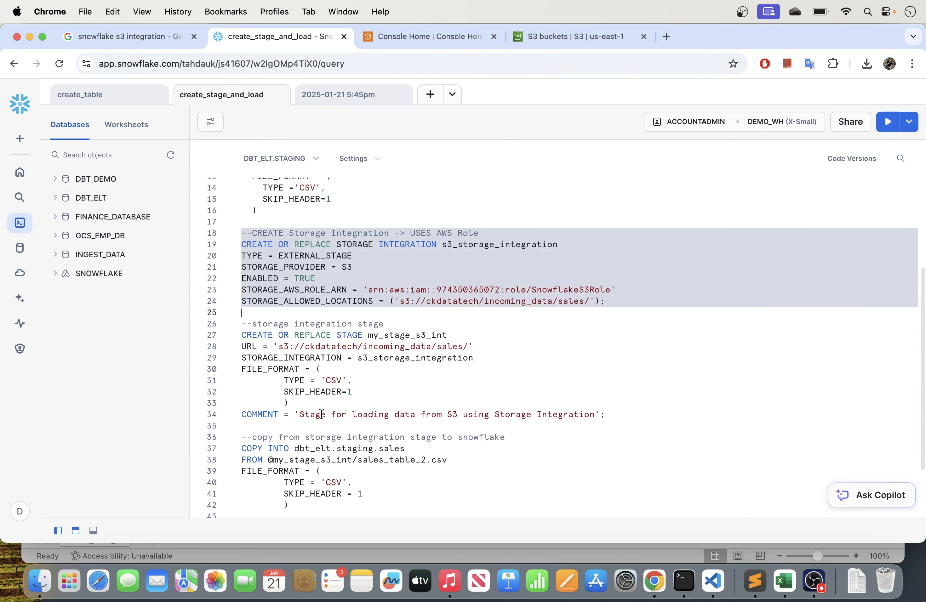
scroll(328, 430, up, 2)
scroll(338, 462, down, 5)
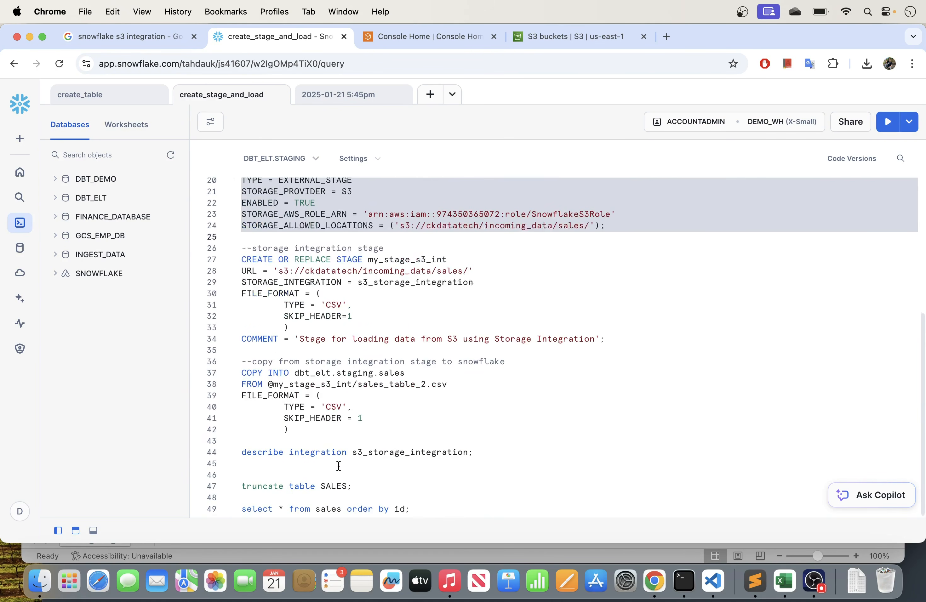
drag(310, 443, 235, 363)
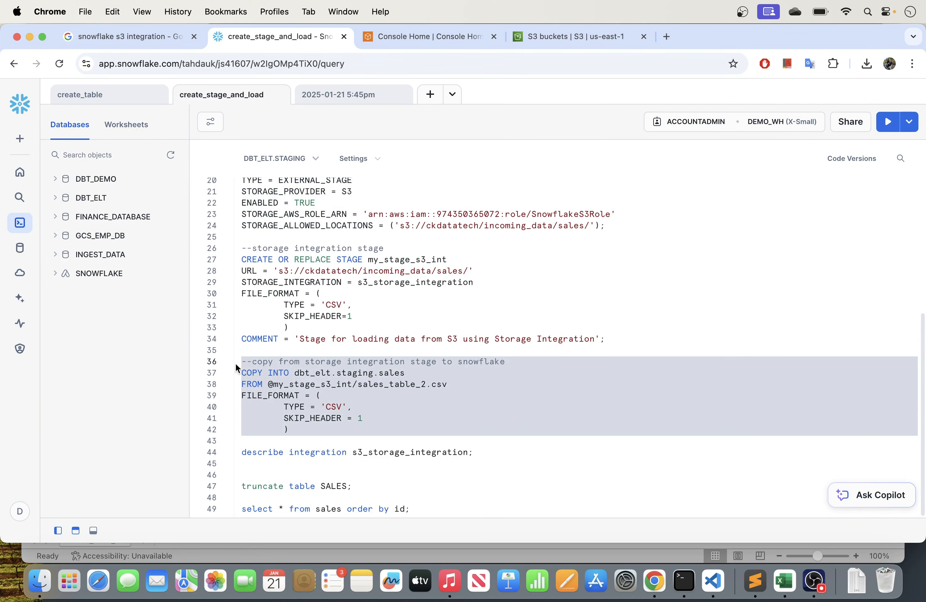
scroll(386, 354, up, 8)
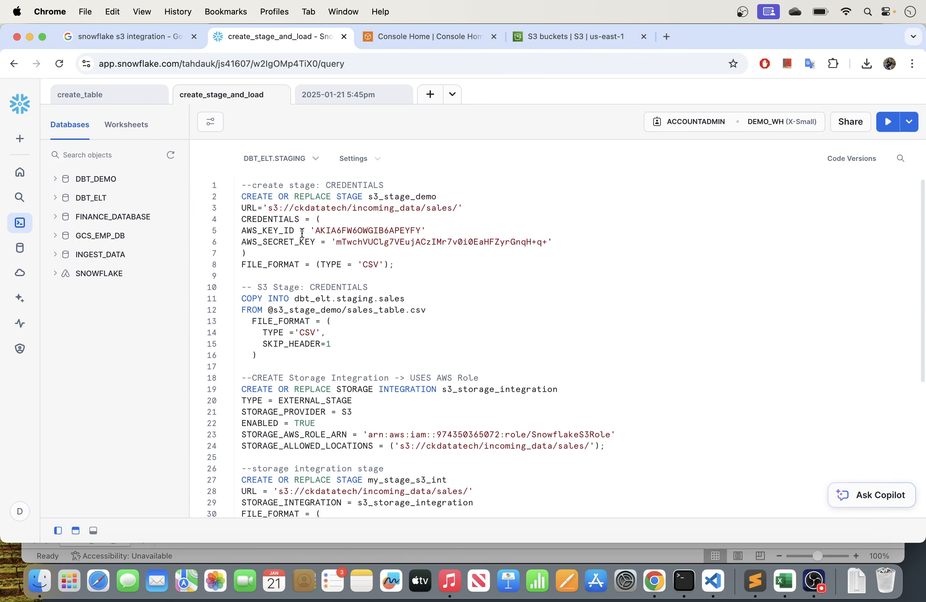
- Return to the AWS console home, replace the service search with iam, and open the IAM dashboard in a separate browser tab
click(402, 40)
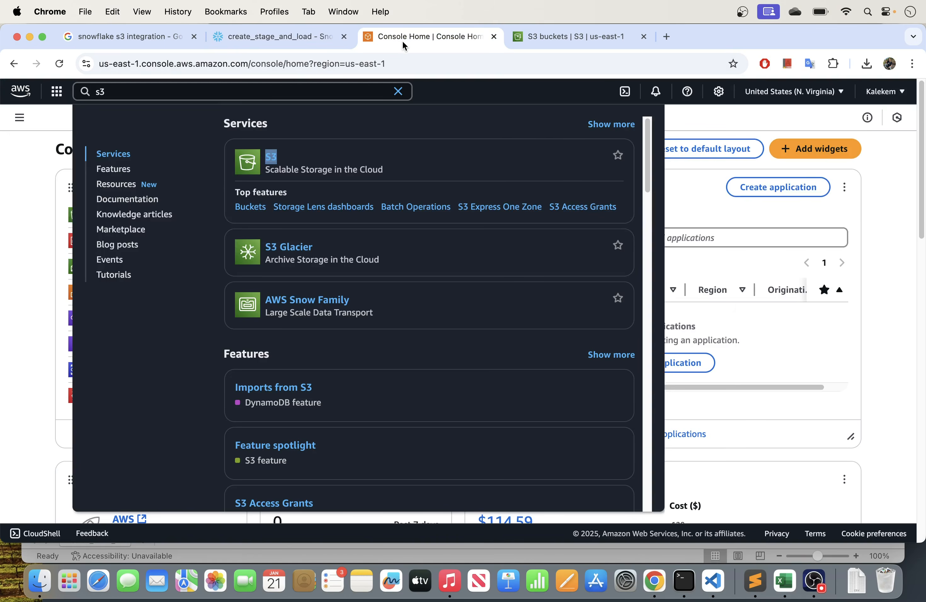
click(15, 152)
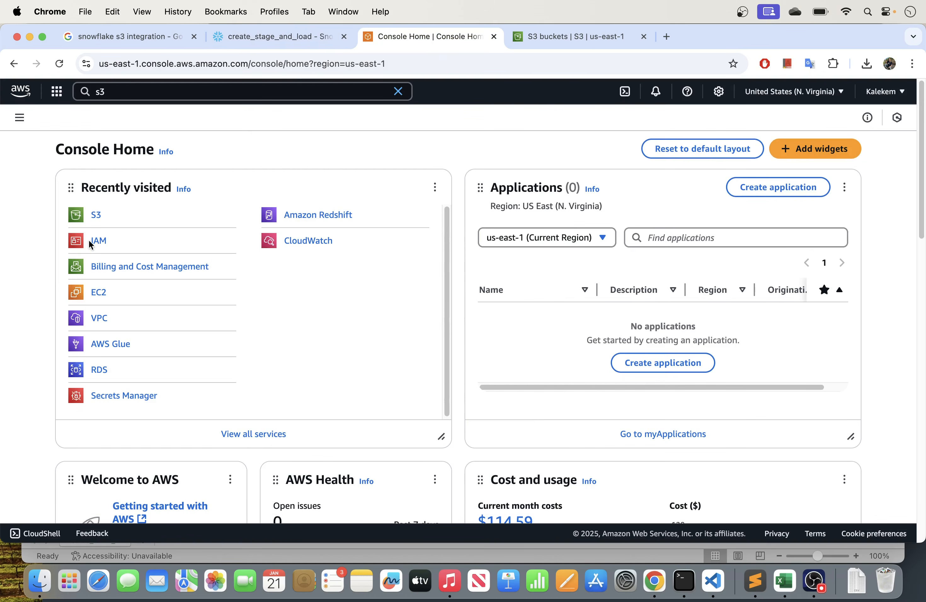
click(169, 93)
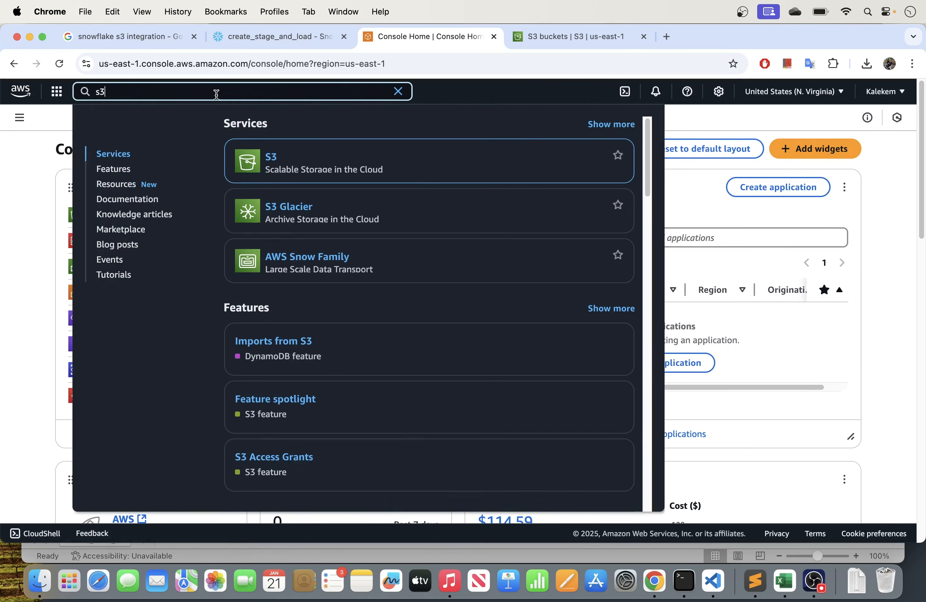
click(395, 92)
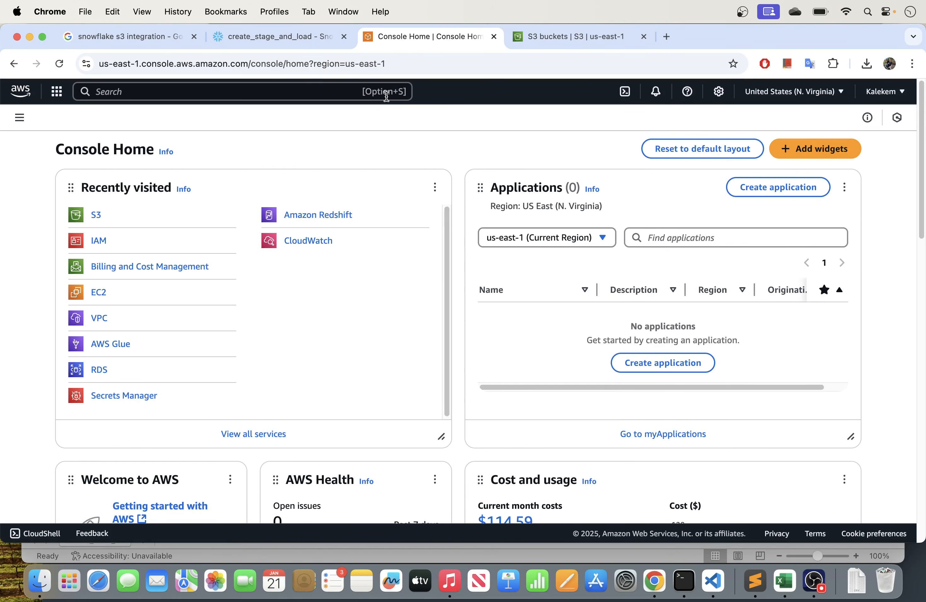
click(312, 91)
text(iam)
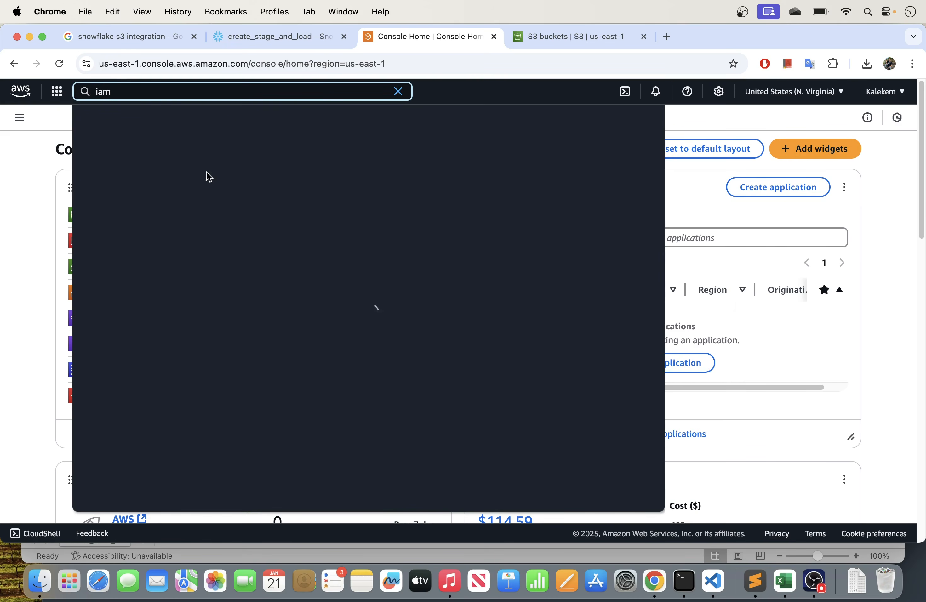
right_click(273, 157)
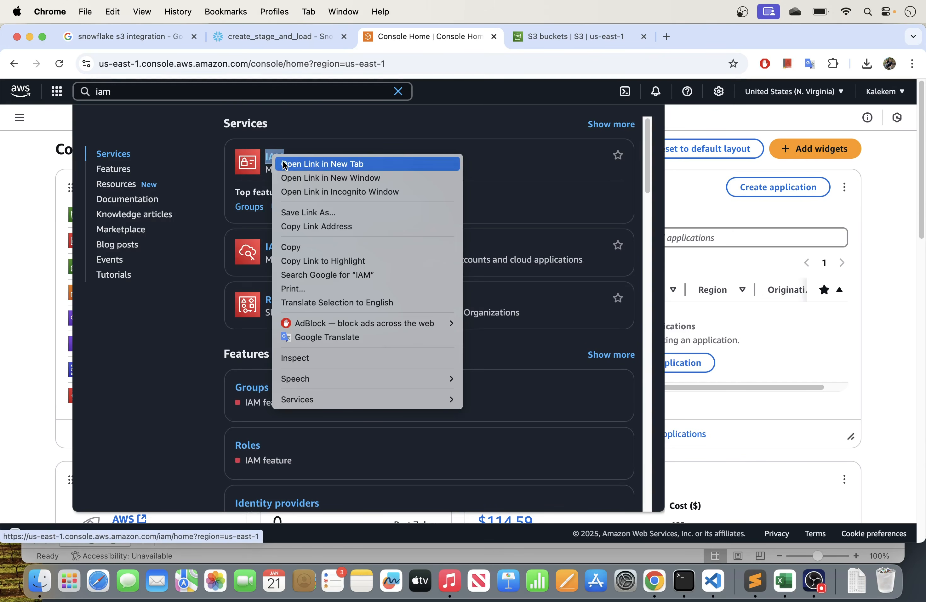
click(285, 164)
click(528, 39)
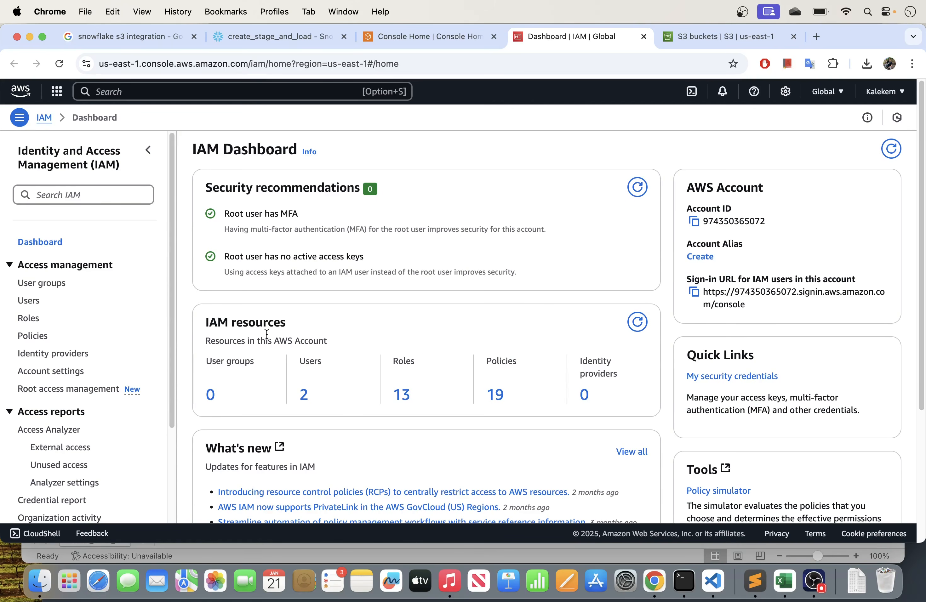
scroll(268, 332, down, 1)
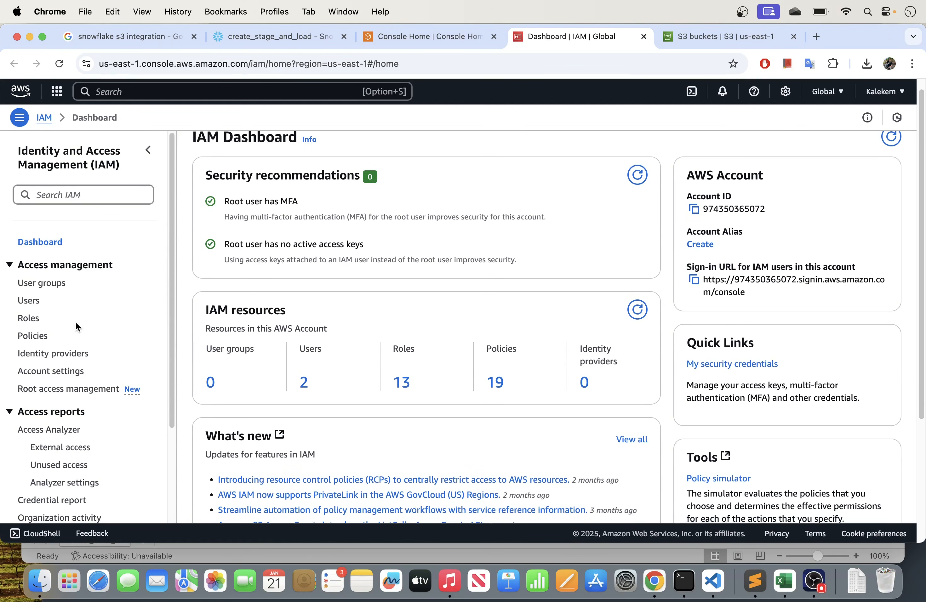
- From the IAM users list, start creating a user named demo_user and proceed to its permissions
click(30, 303)
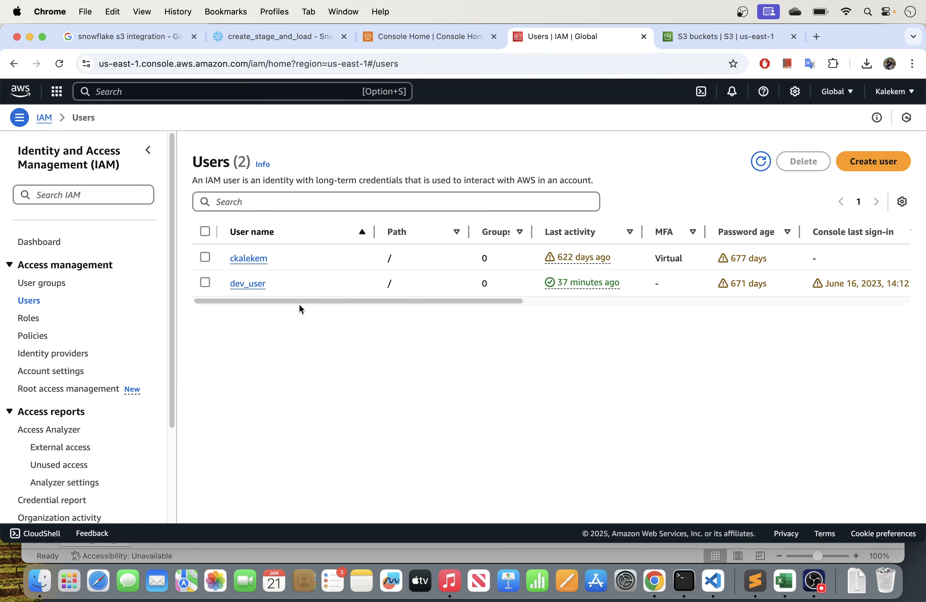
click(870, 162)
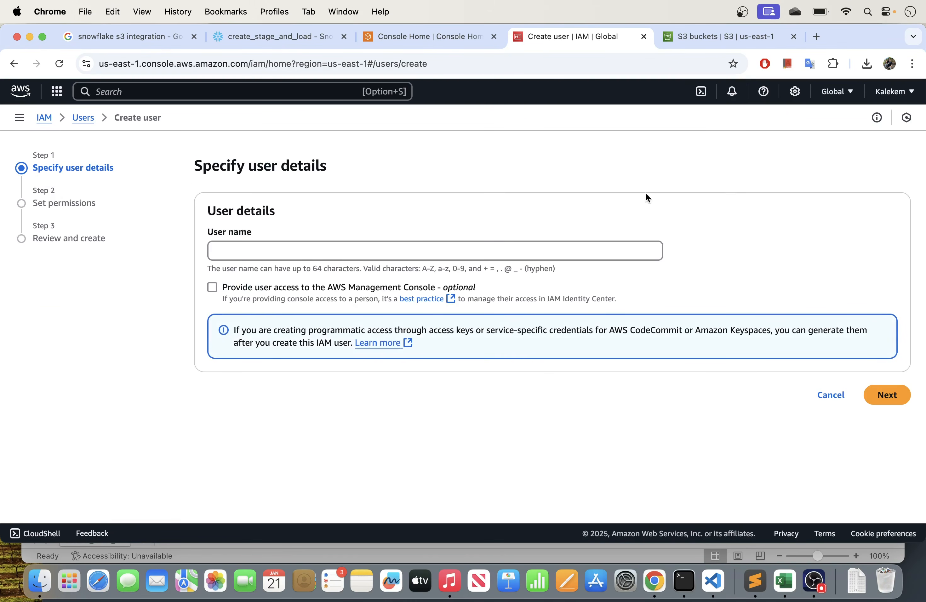
click(346, 255)
text(d)
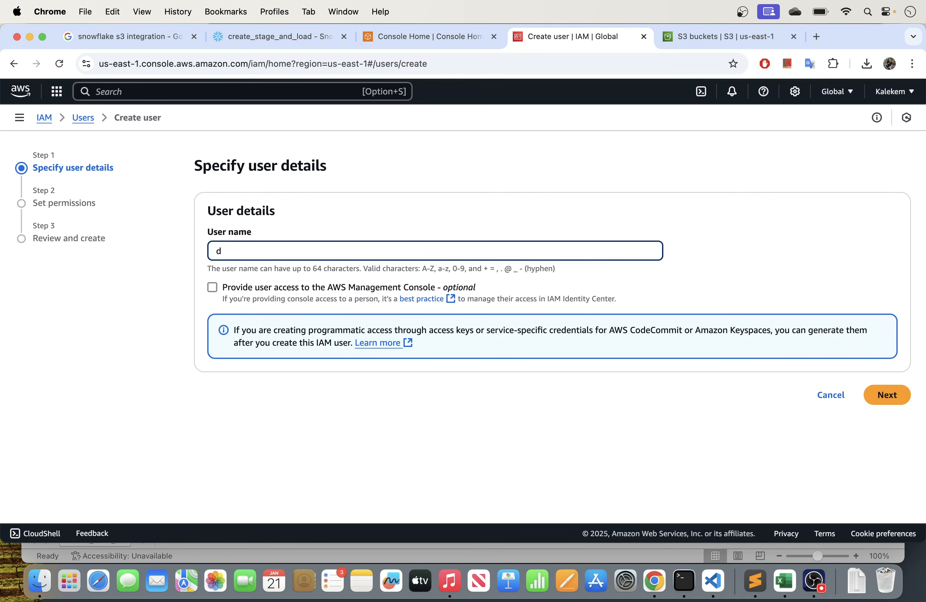
text(emo_user)
click(910, 395)
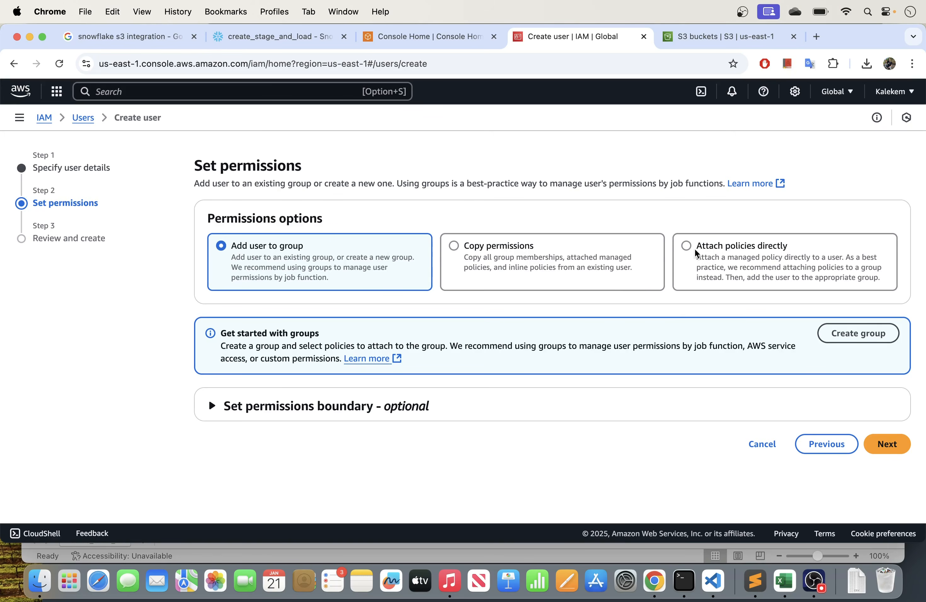
- Attach the AmazonS3FullAccess policy directly to the new user, found by searching for s3, and create the user
click(686, 249)
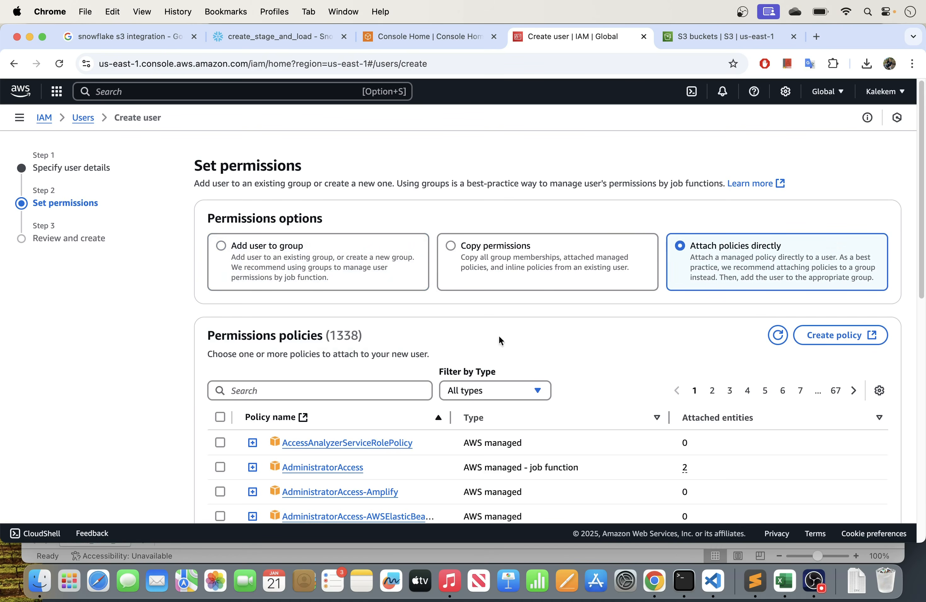
scroll(342, 364, down, 1)
scroll(342, 365, down, 3)
click(339, 326)
text(s3)
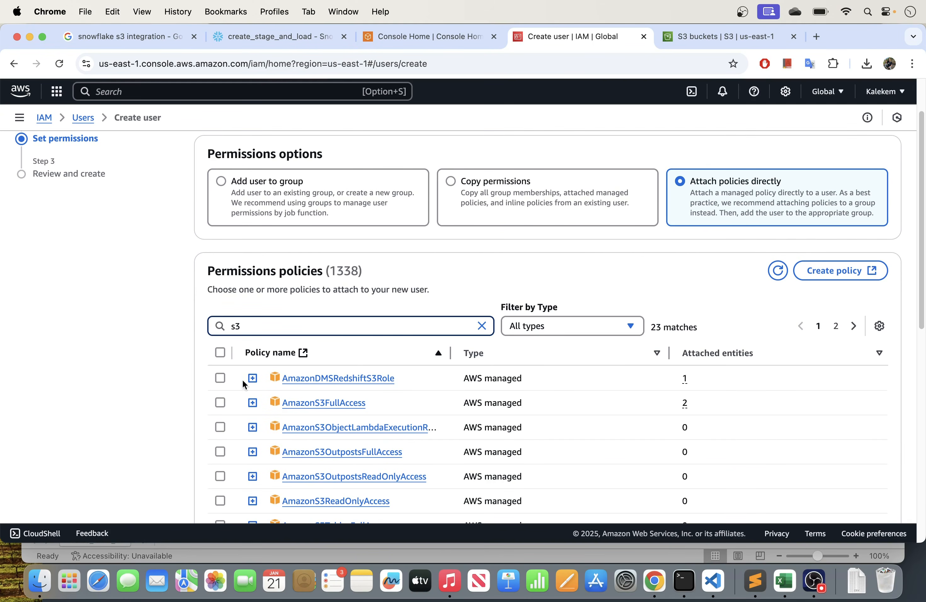
scroll(184, 403, down, 2)
click(219, 367)
scroll(160, 380, down, 3)
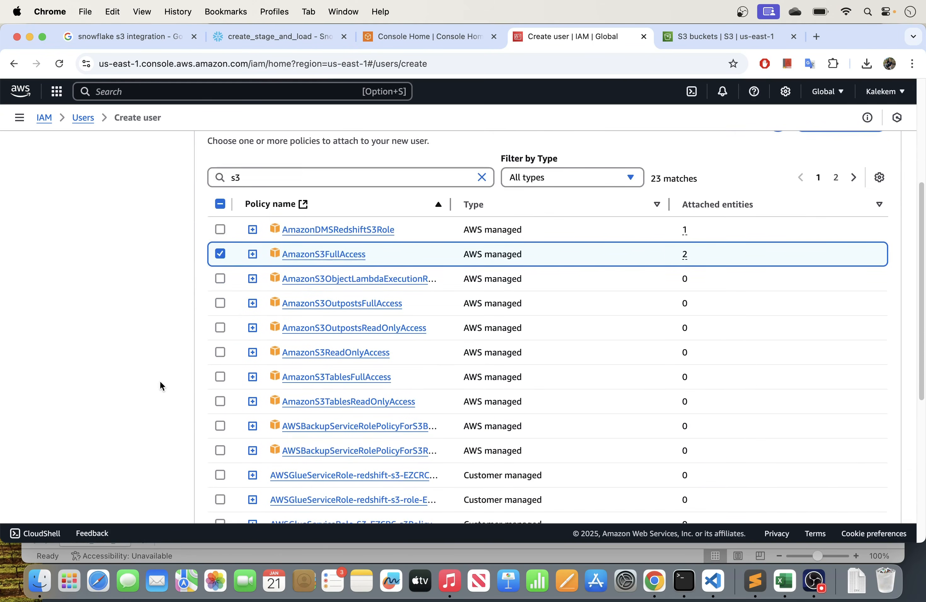
scroll(160, 381, down, 6)
scroll(166, 383, down, 2)
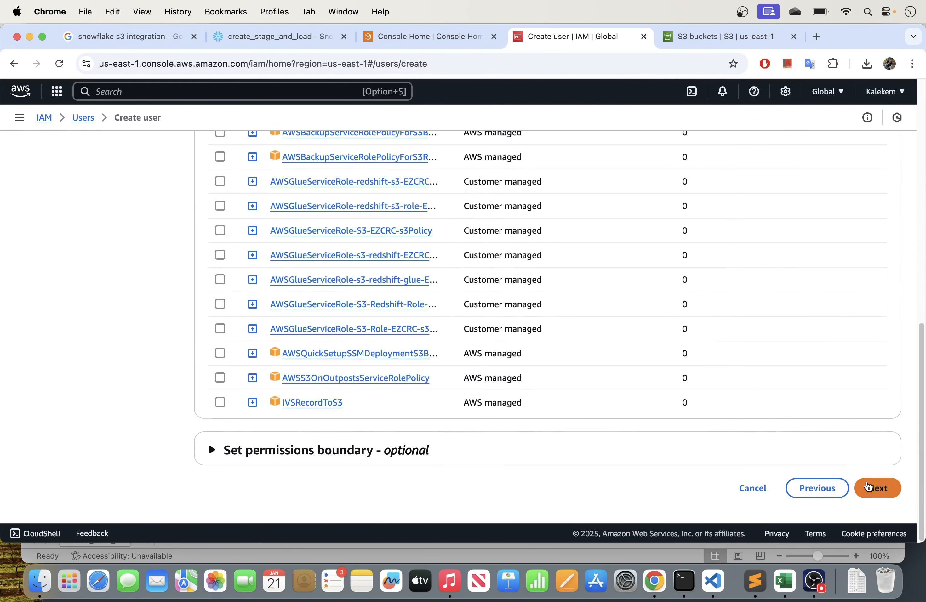
click(872, 487)
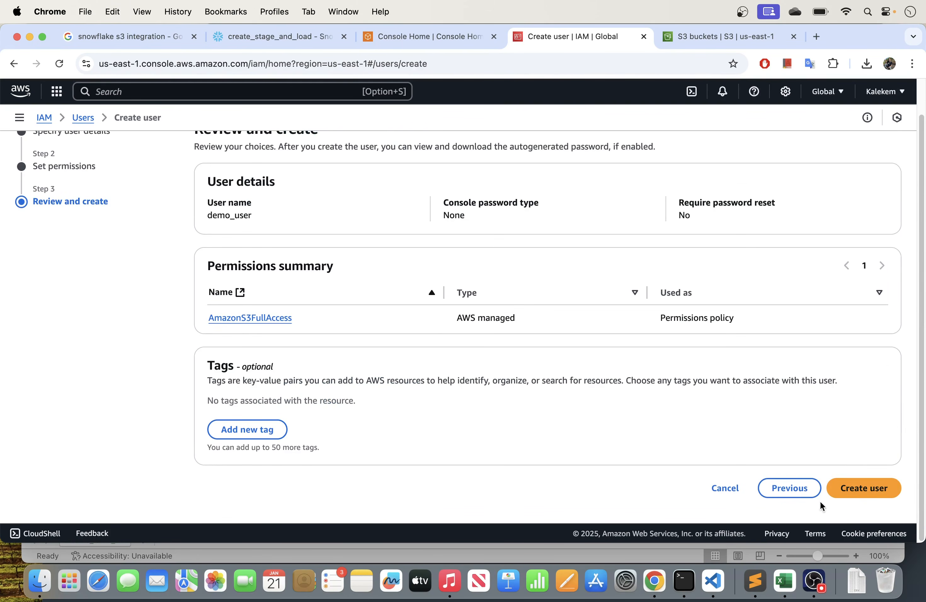
click(873, 489)
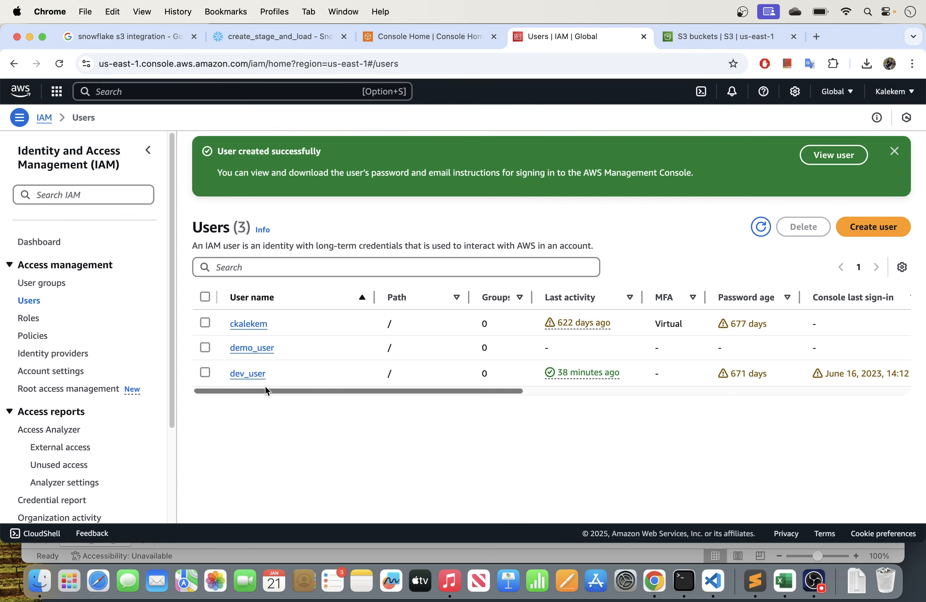
- Open demo_user's security credentials and start creating an access key
click(249, 348)
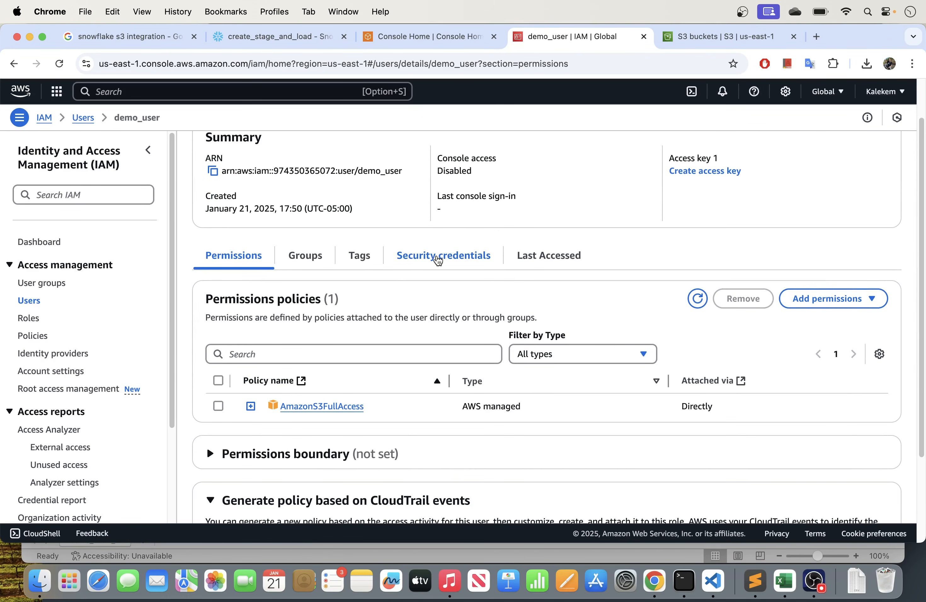
click(438, 260)
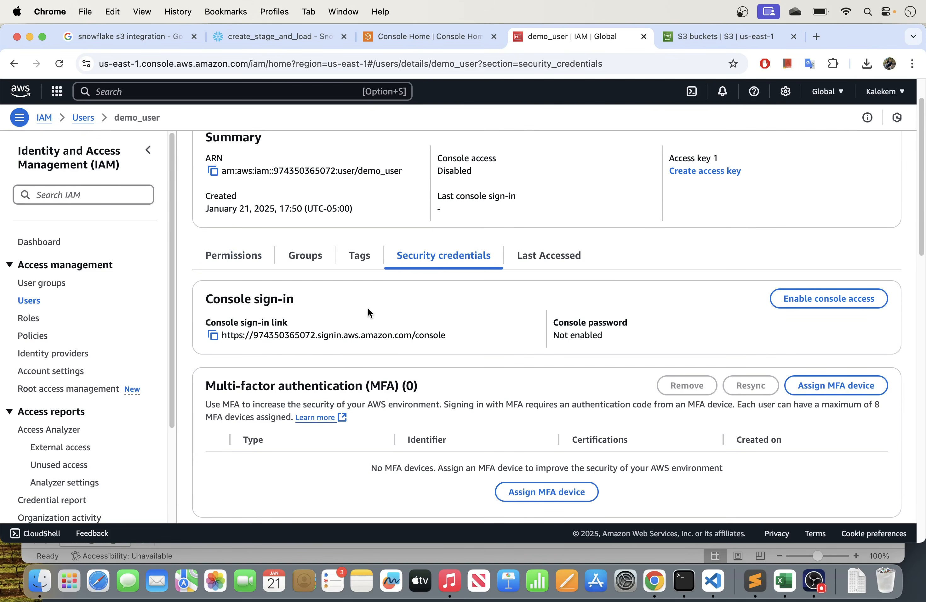
scroll(350, 351, down, 5)
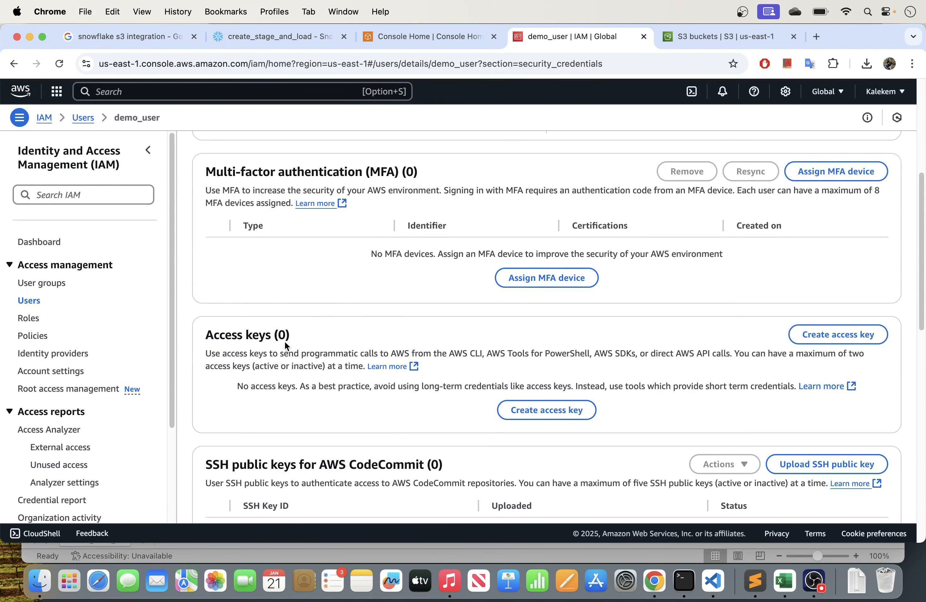
click(549, 415)
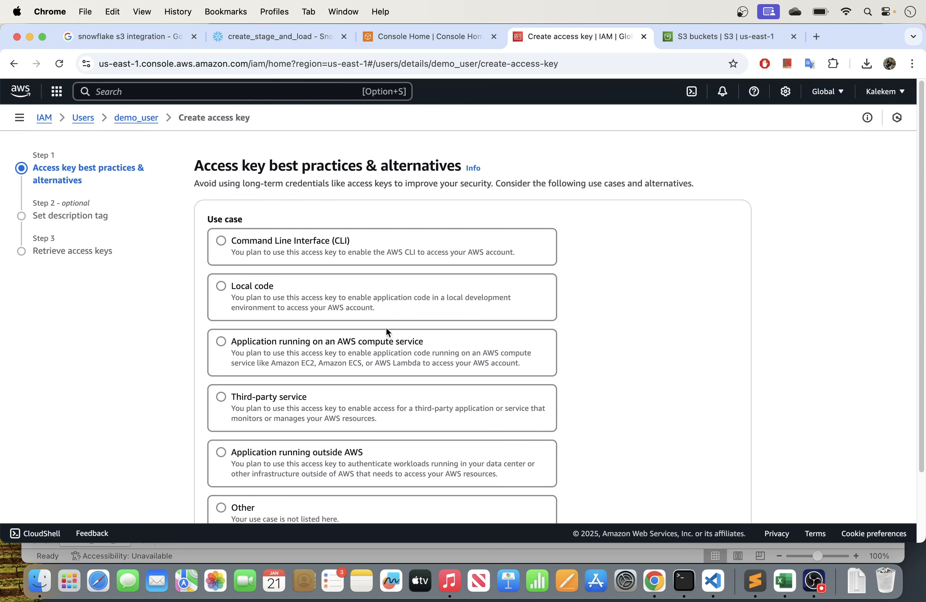
- Choose the Command Line Interface (CLI) use case, acknowledge the recommendation, and create the access key without a description tag
scroll(344, 330, down, 2)
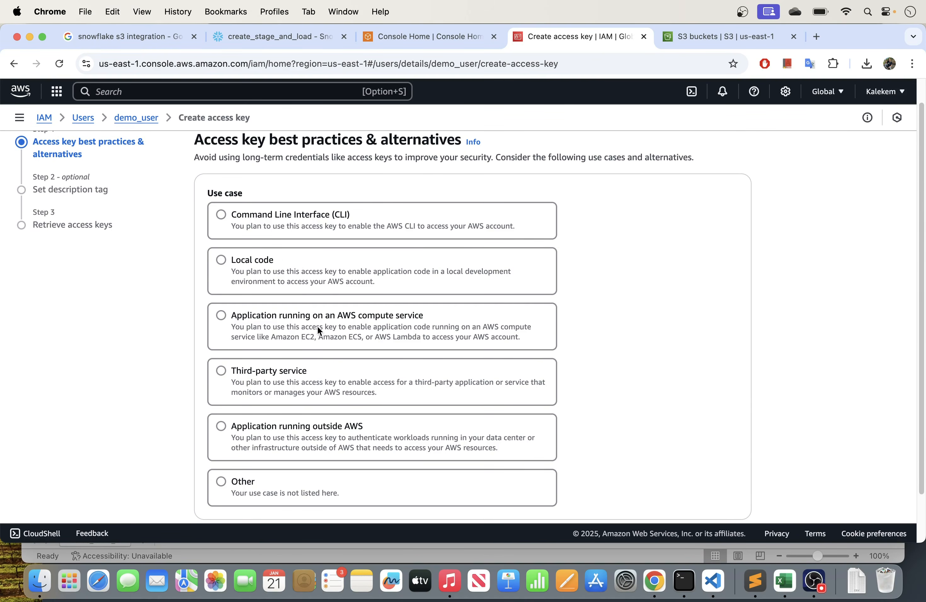
scroll(311, 359, down, 3)
scroll(312, 356, up, 5)
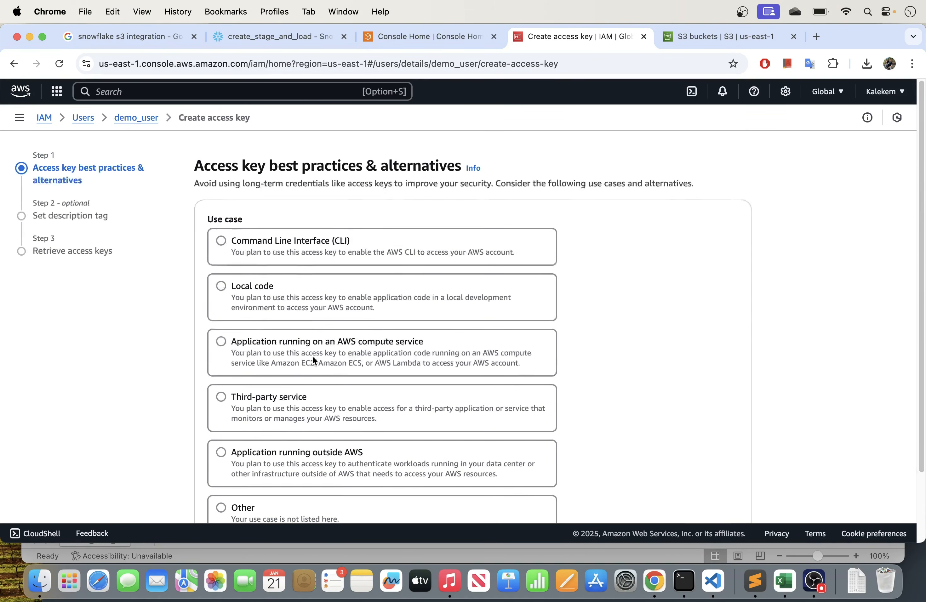
click(220, 246)
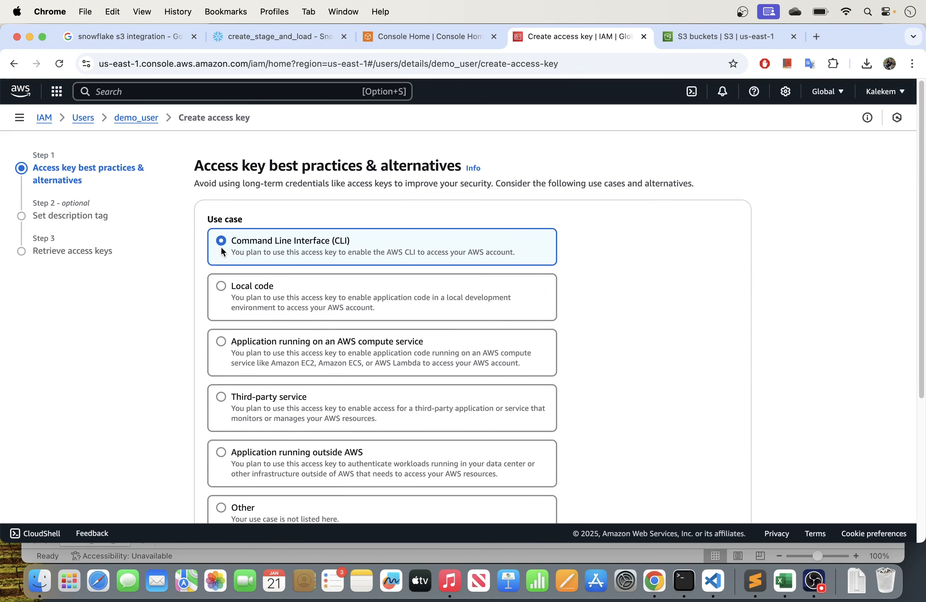
scroll(445, 289, down, 5)
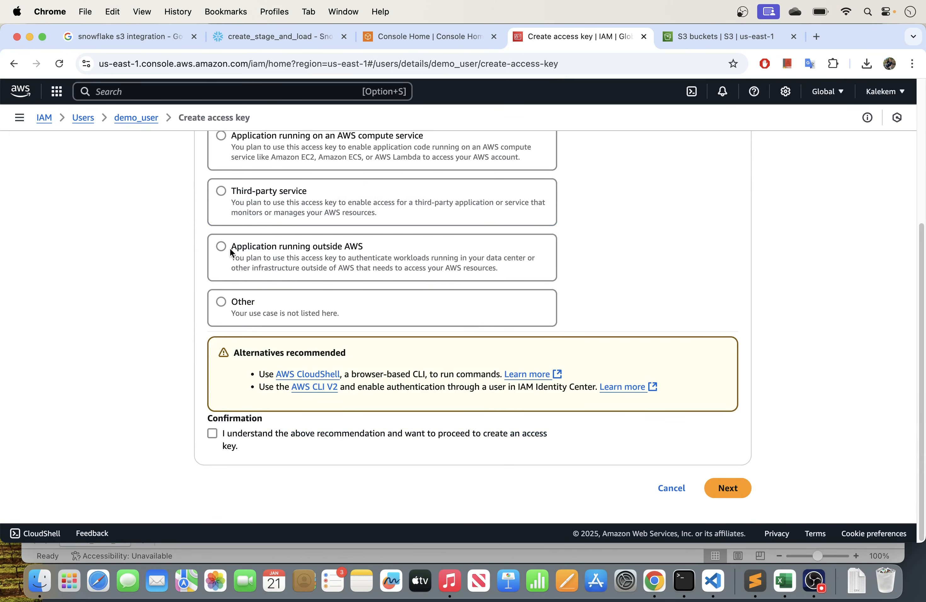
click(211, 434)
click(724, 492)
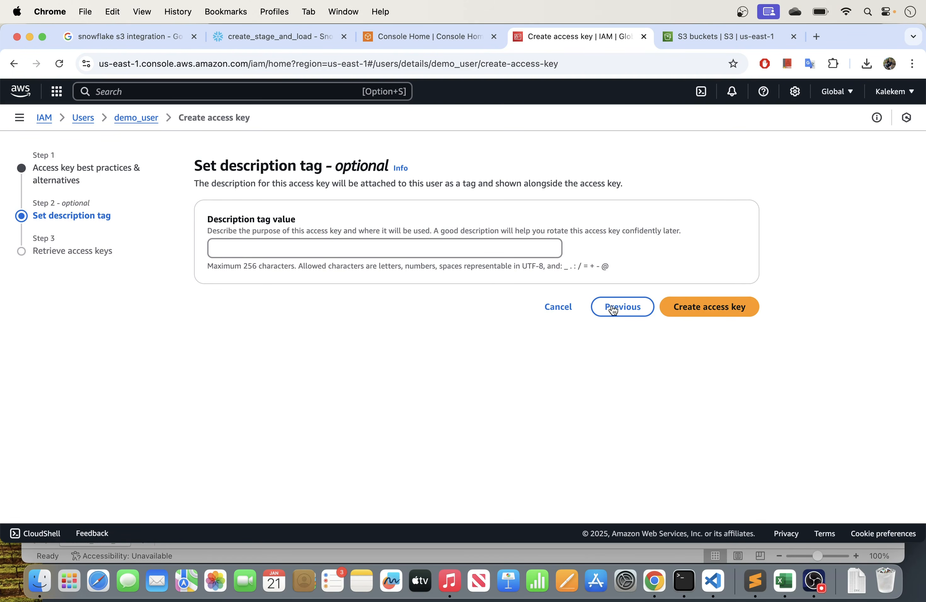
click(710, 311)
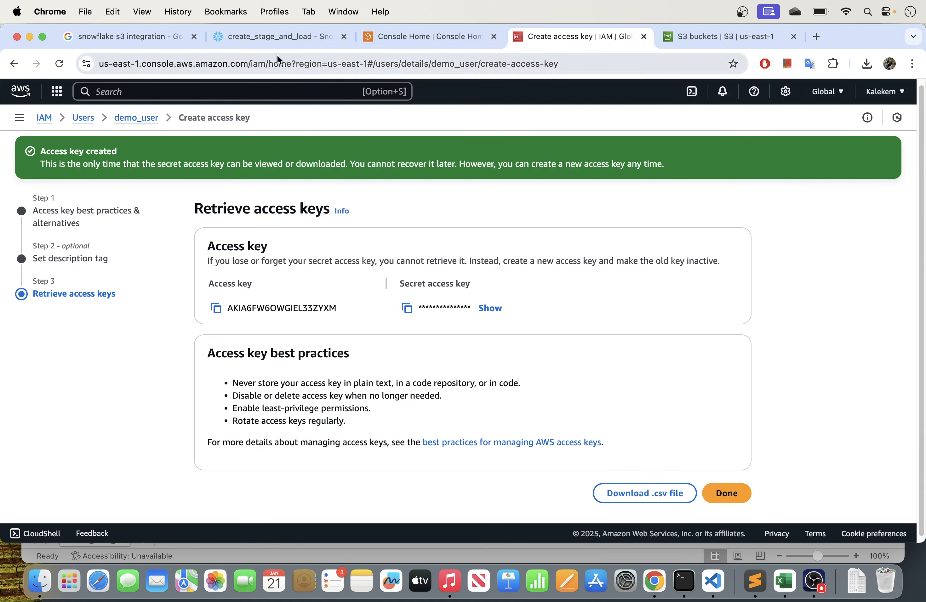
- Switch to Snowflake's create_stage_and_load worksheet and review the s3_stage_demo stage statement, including its name and the sales folder in its URL
click(272, 36)
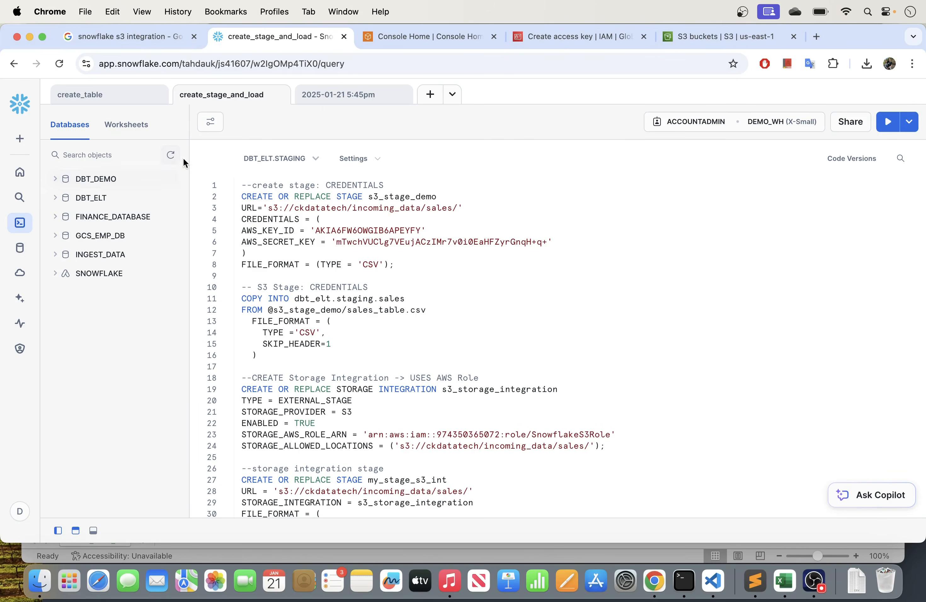
click(19, 139)
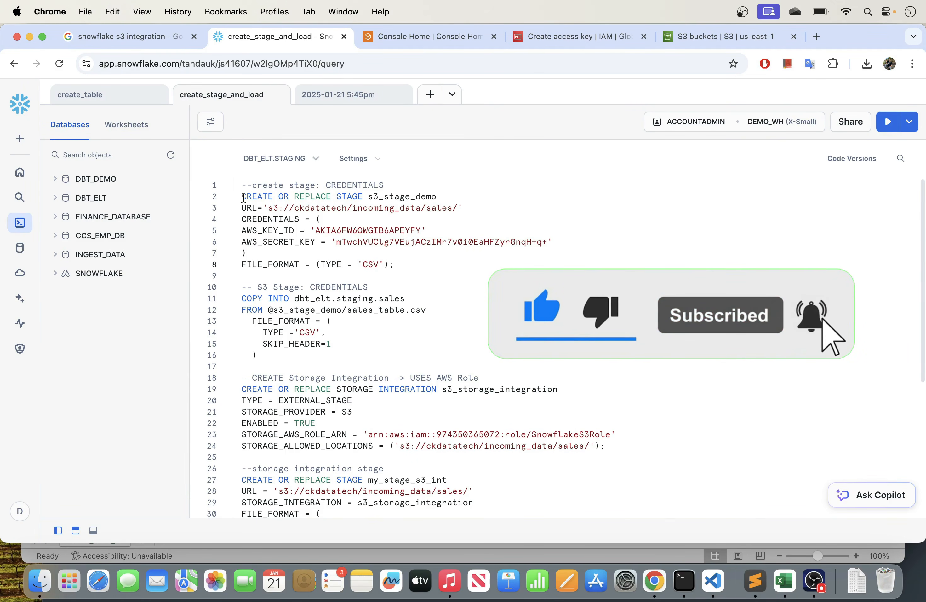
drag(242, 198, 423, 264)
key(Down)
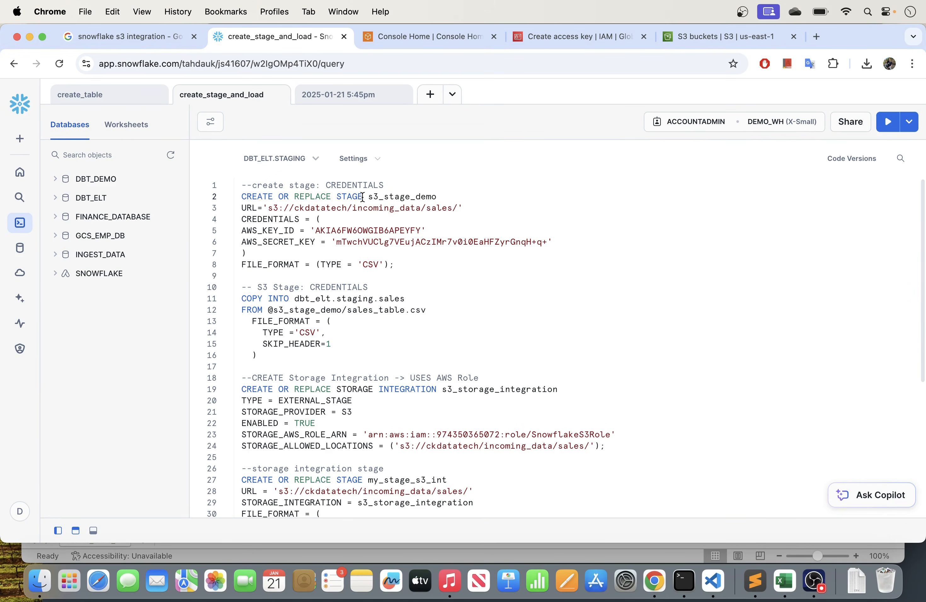
double_click(338, 196)
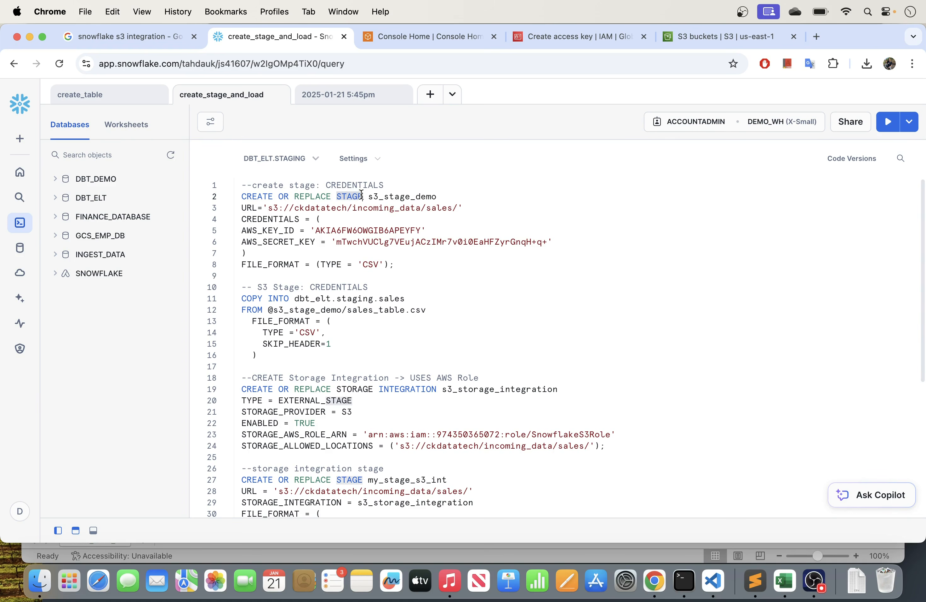
click(368, 199)
drag(369, 196, 441, 191)
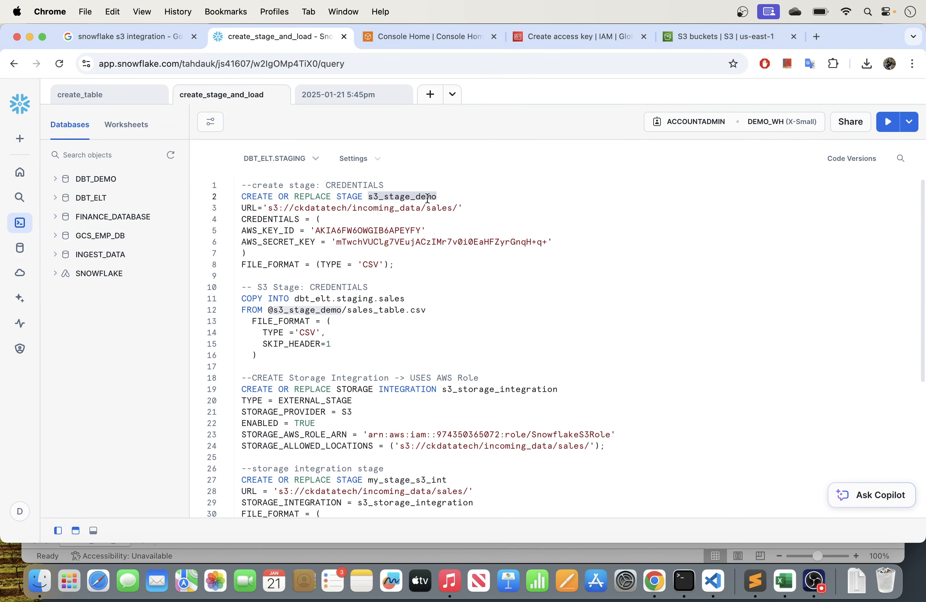
click(449, 196)
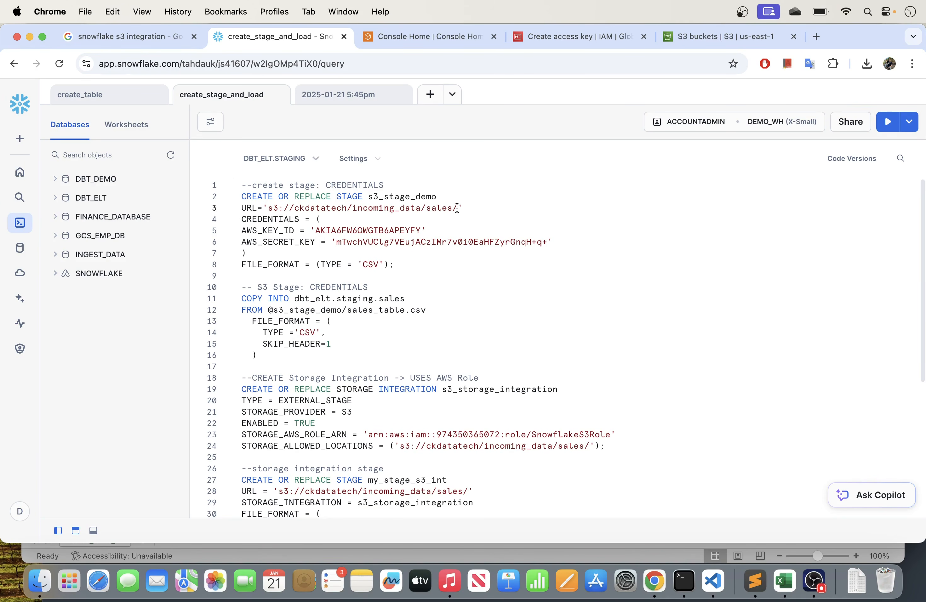
drag(456, 207, 431, 208)
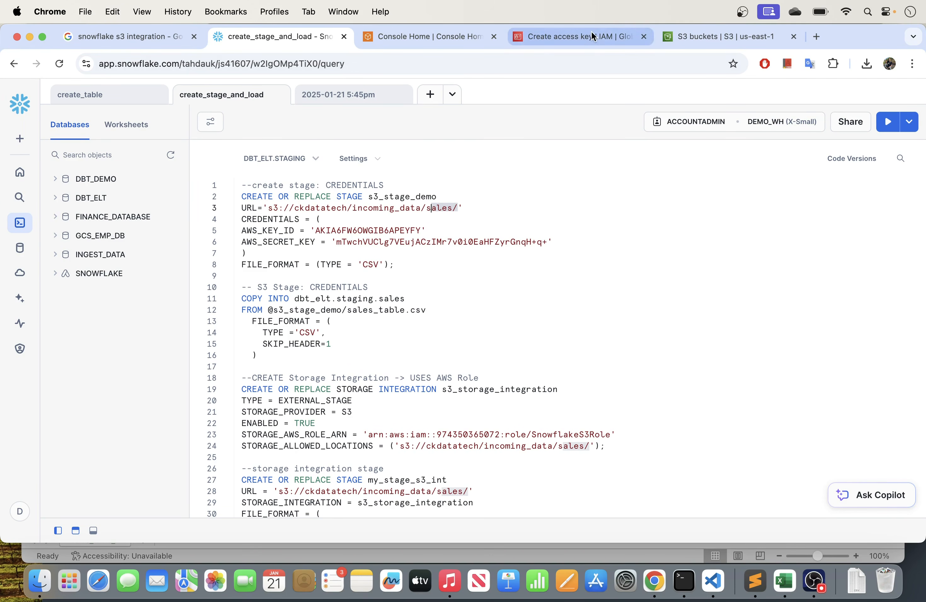
- Trace the ckdatatech bucket's incoming_data/sales folder in S3, and compare that path with the s3_stage_demo URL in the Snowflake worksheet
click(706, 35)
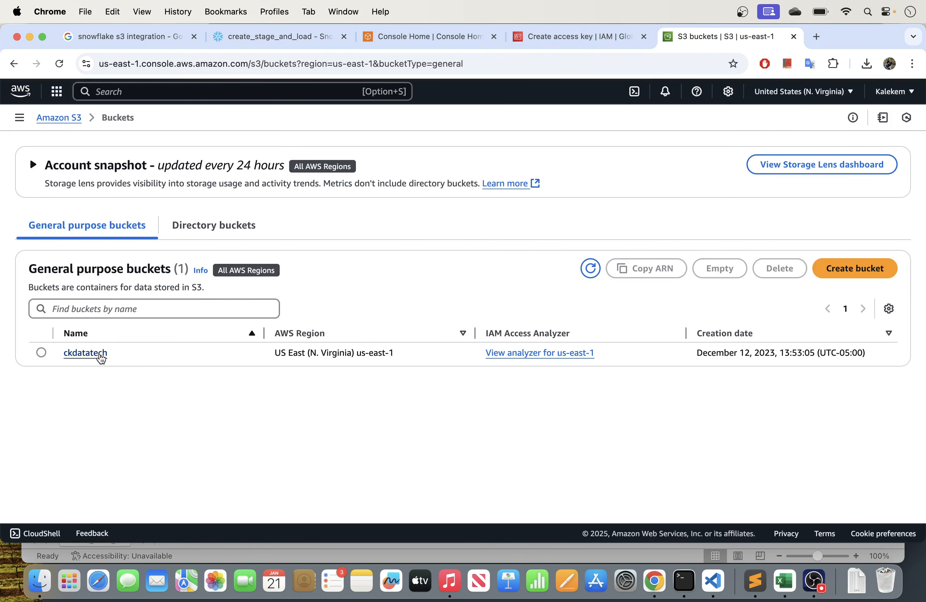
click(85, 353)
click(106, 345)
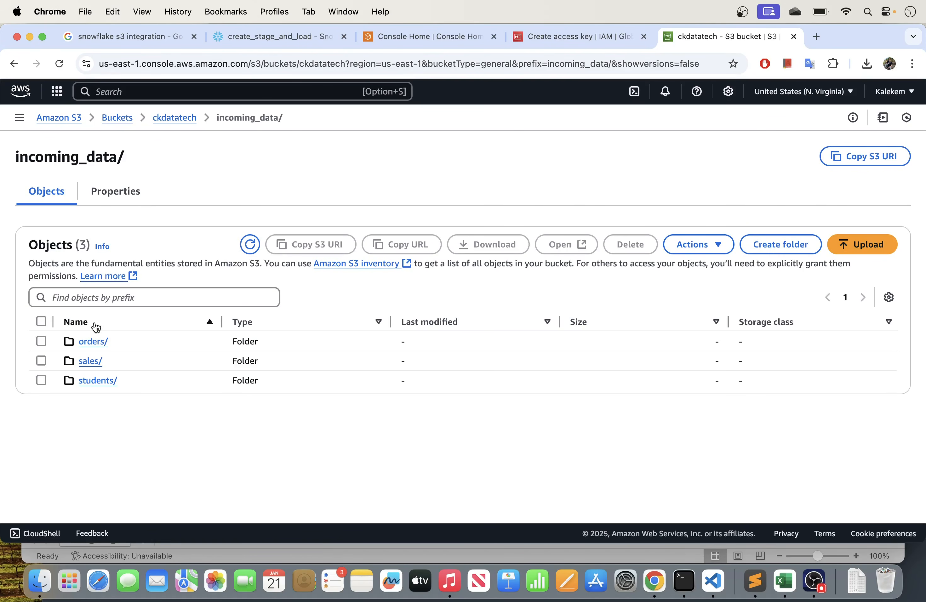
click(90, 362)
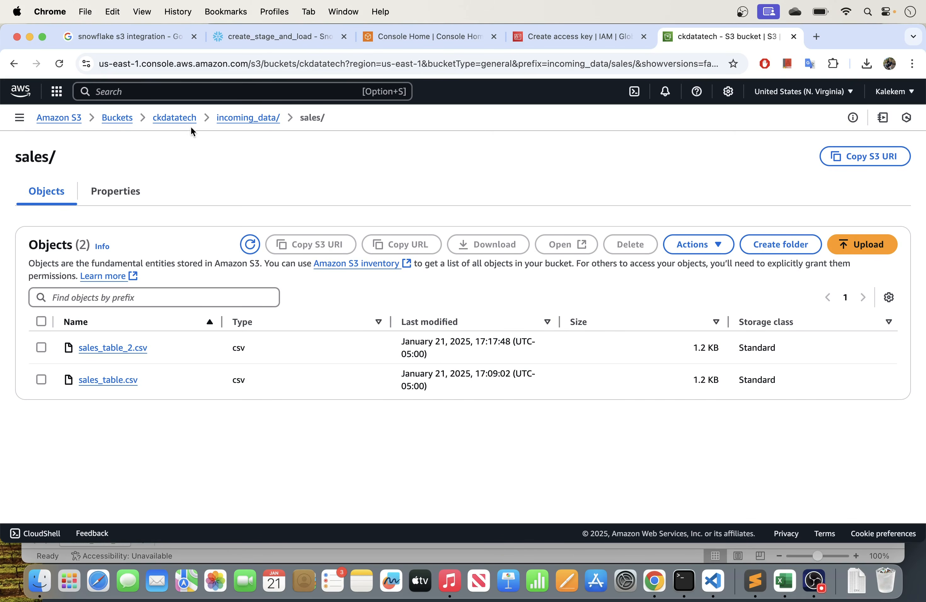
click(172, 124)
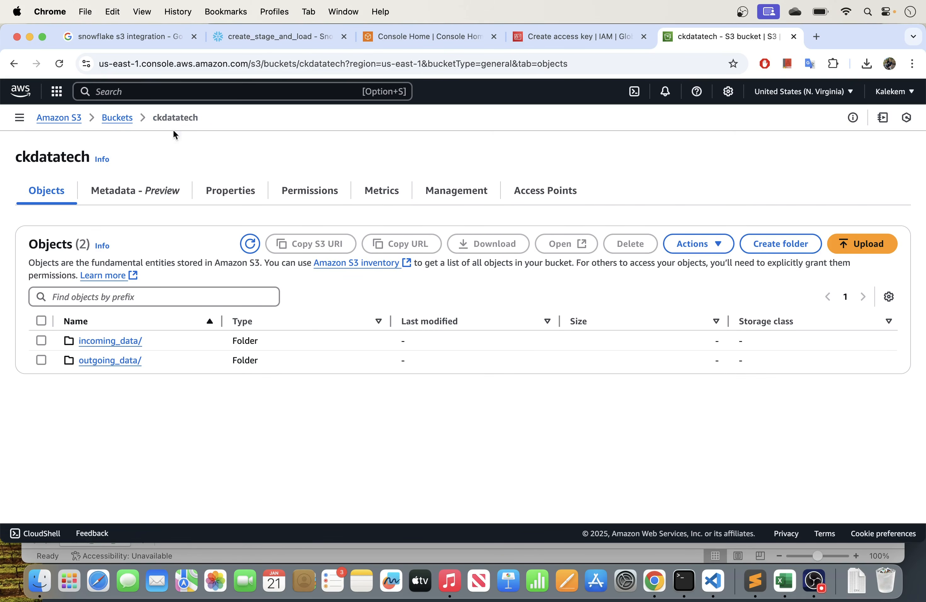
click(116, 343)
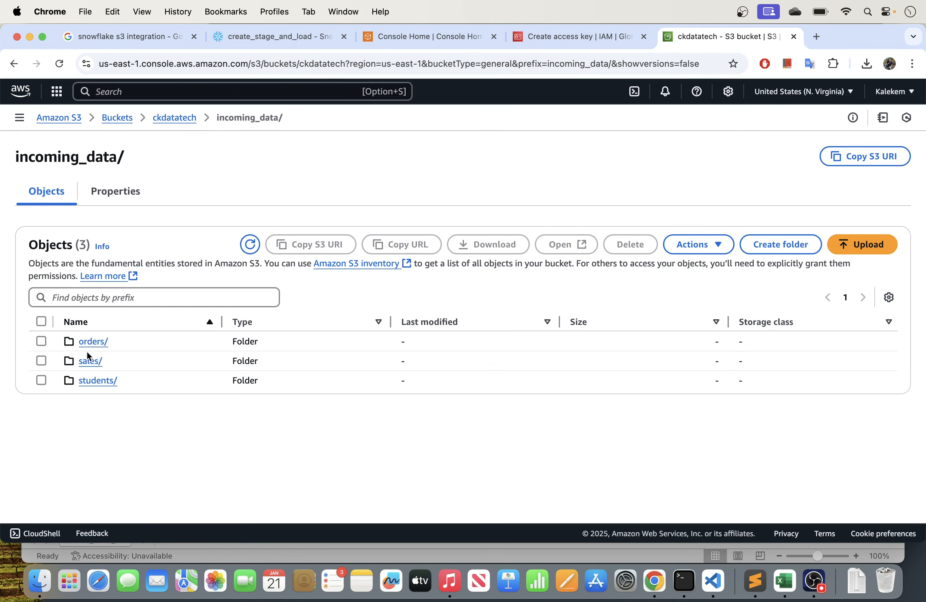
click(87, 360)
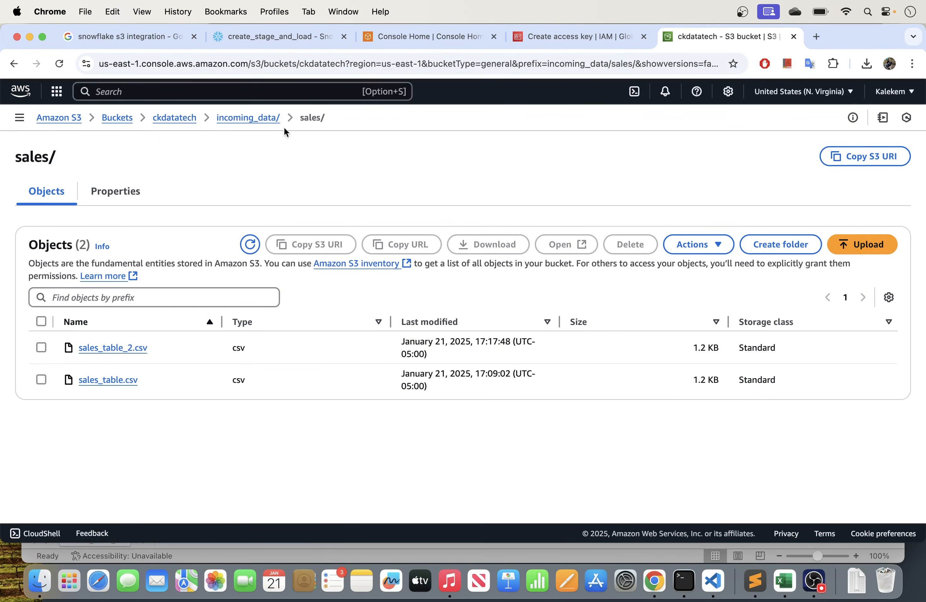
click(234, 39)
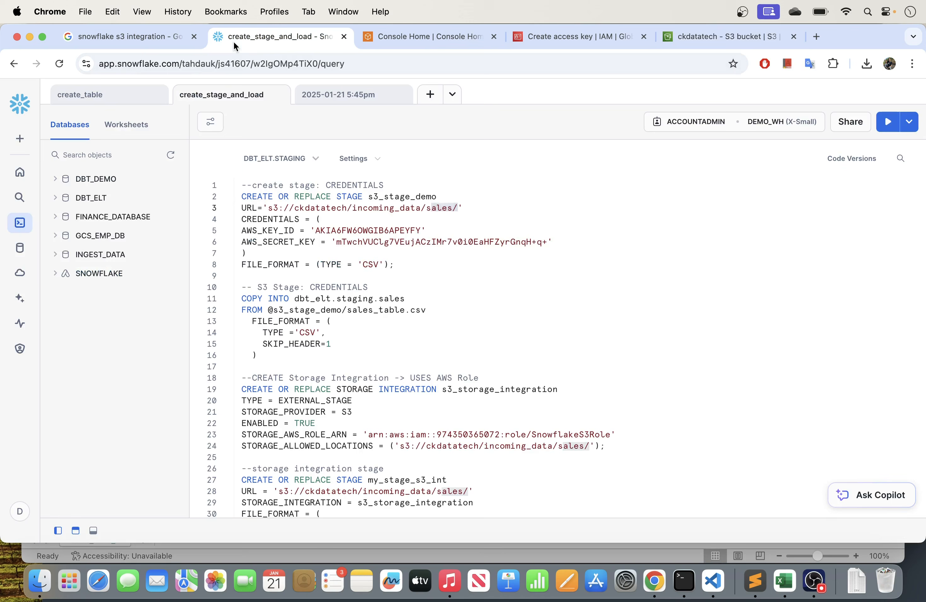
drag(478, 207, 248, 209)
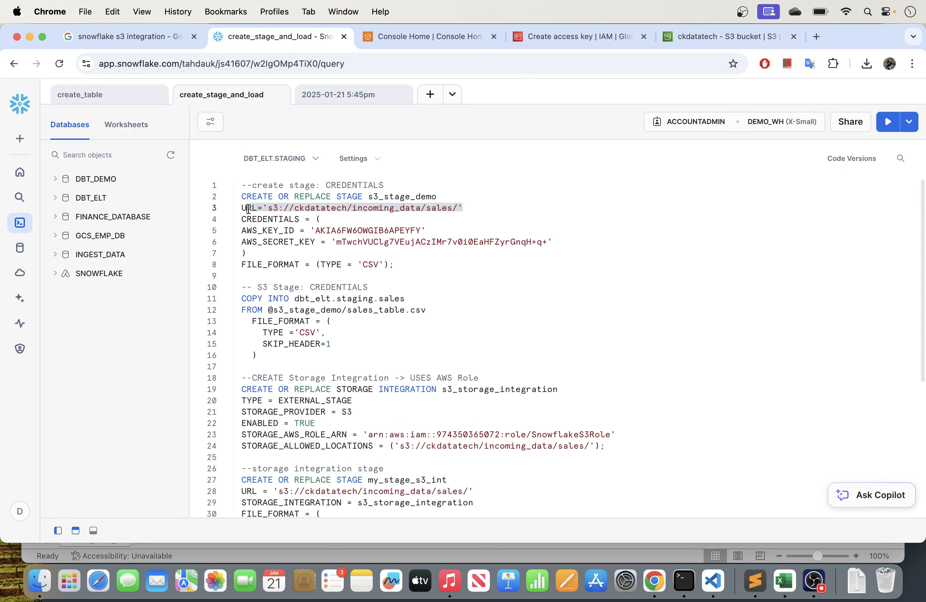
- Check the sales folder at the end of the s3_stage_demo URL and the credentials block below it
click(450, 207)
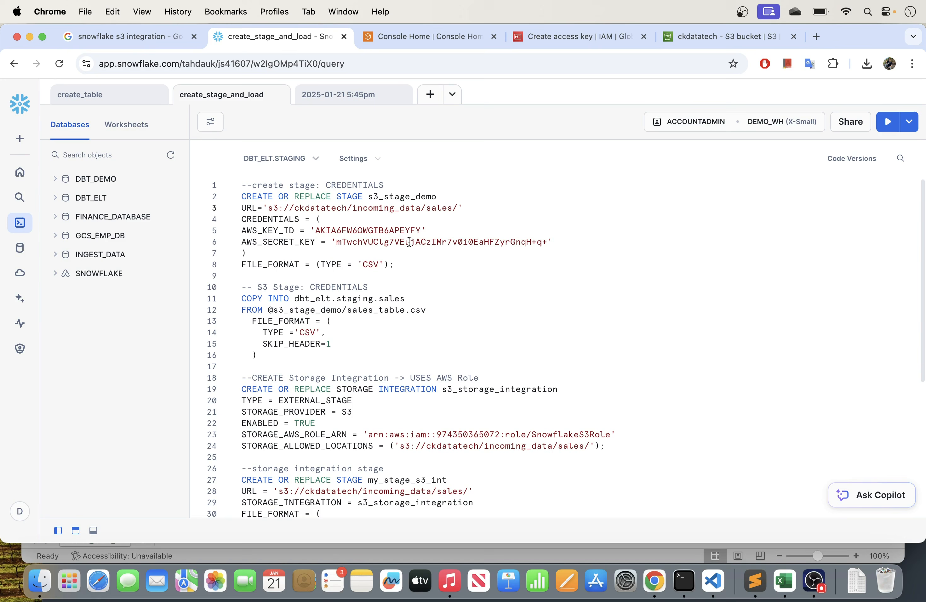
drag(453, 207, 427, 208)
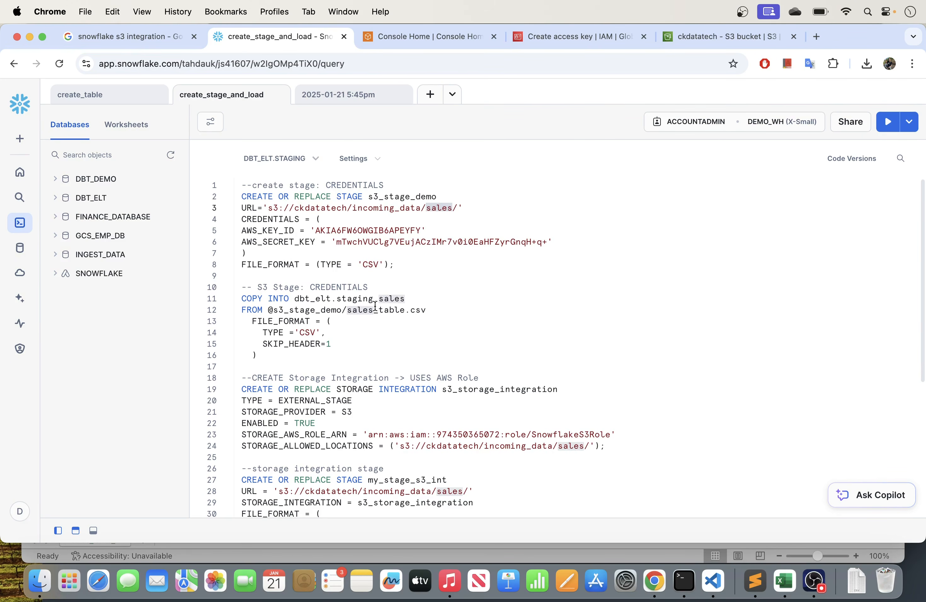
click(283, 253)
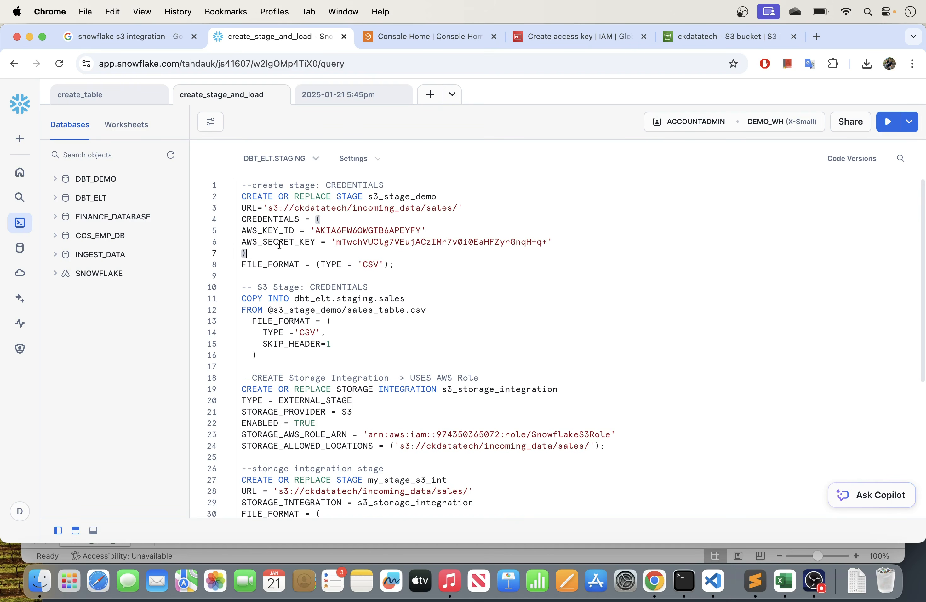
- Copy demo_user's new access key from the AWS console and replace the AWS_KEY_ID value in the Snowflake s3_stage_demo statement with it
click(573, 37)
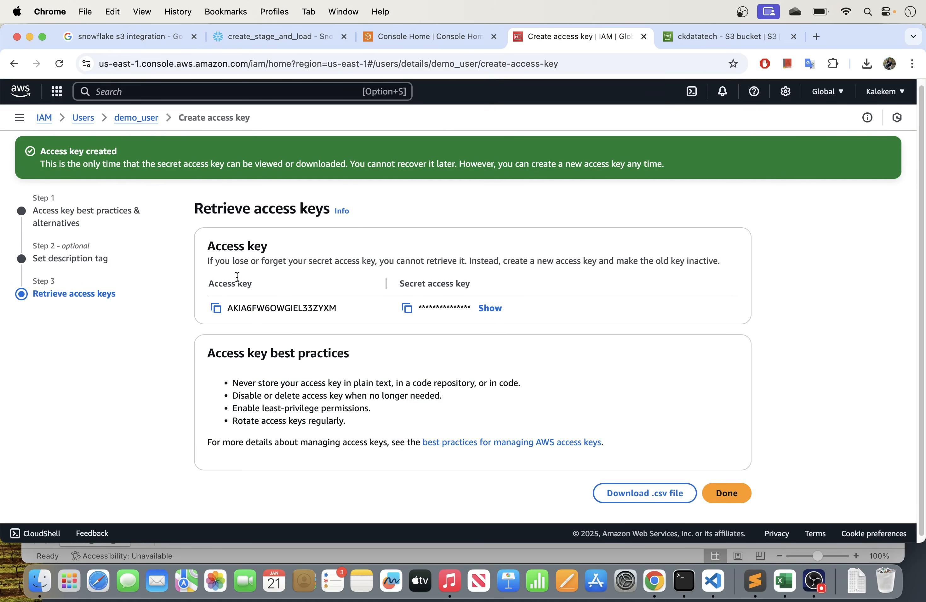
click(221, 312)
click(270, 37)
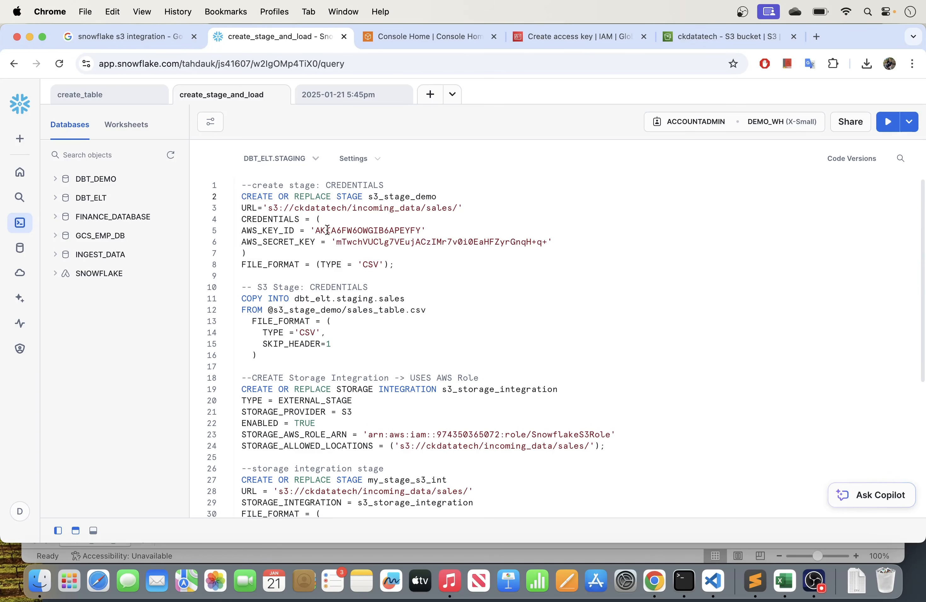
drag(315, 230, 417, 226)
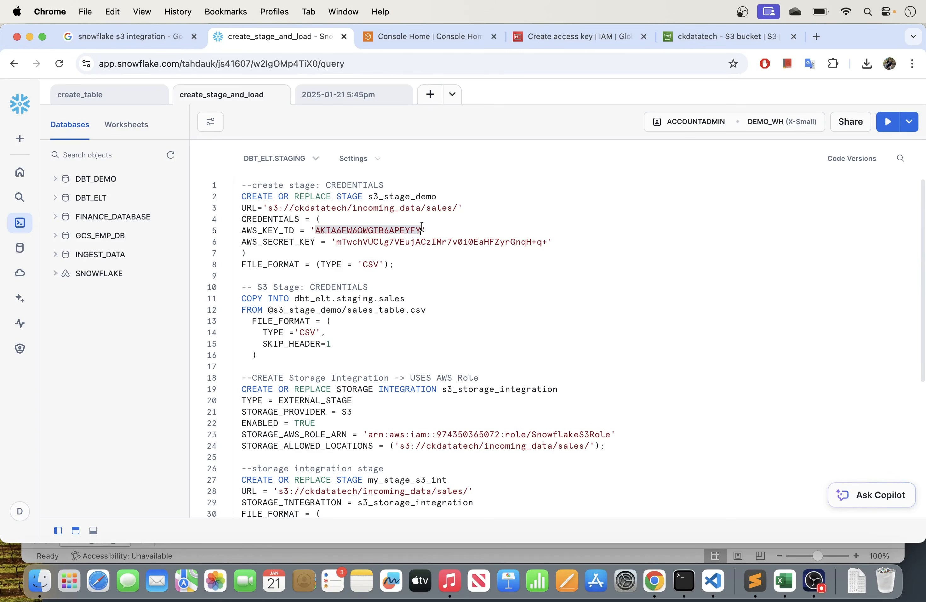
key(super+v)
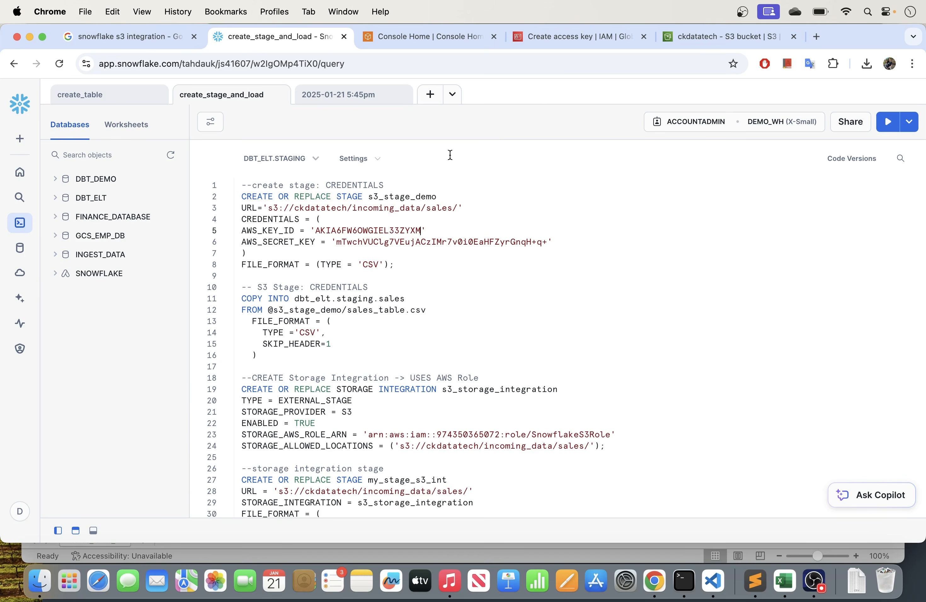
- Reveal and copy the secret access key in AWS, and replace the AWS_SECRET_KEY value in the Snowflake s3_stage_demo statement with it
click(602, 39)
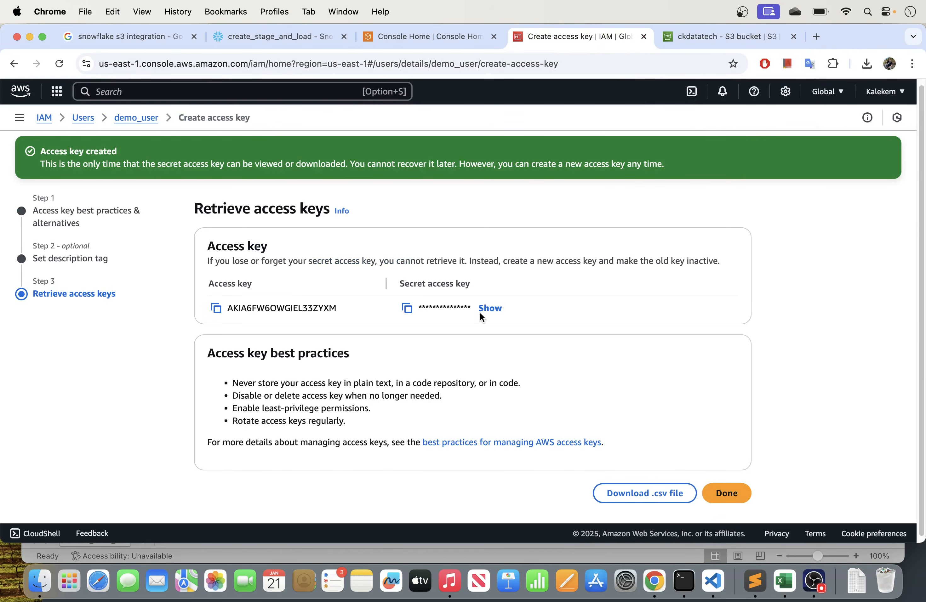
click(490, 309)
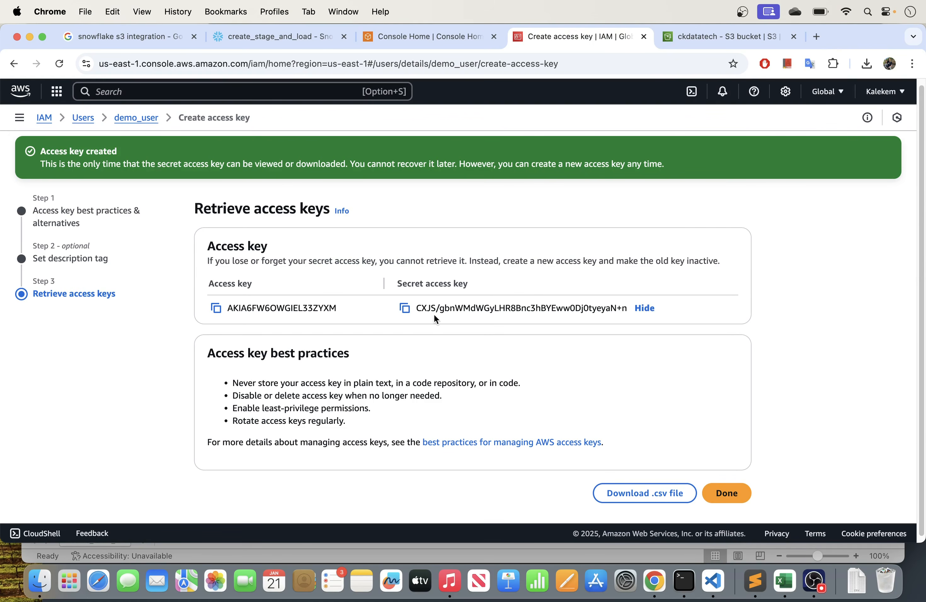
click(404, 310)
click(258, 39)
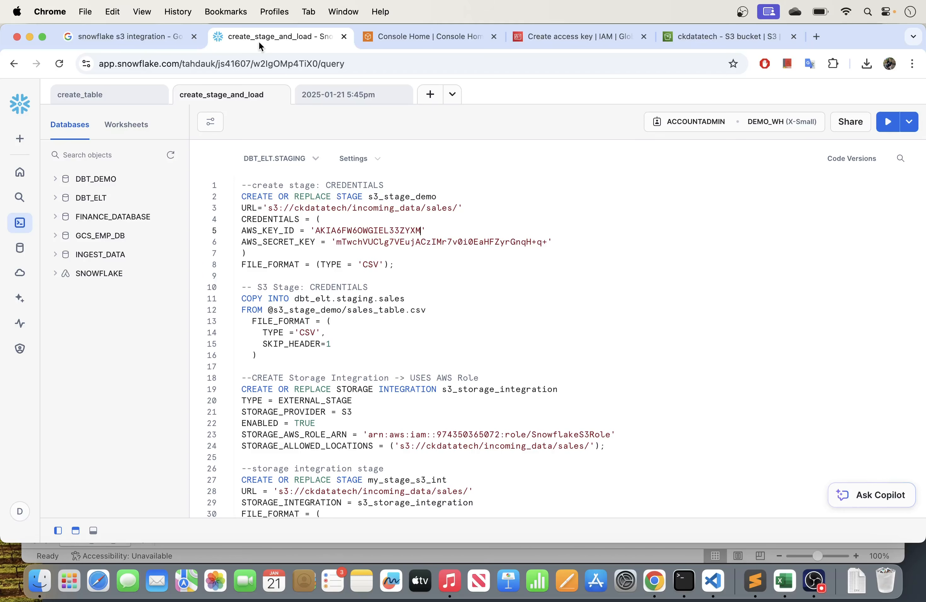
drag(336, 244, 546, 241)
key(super+v)
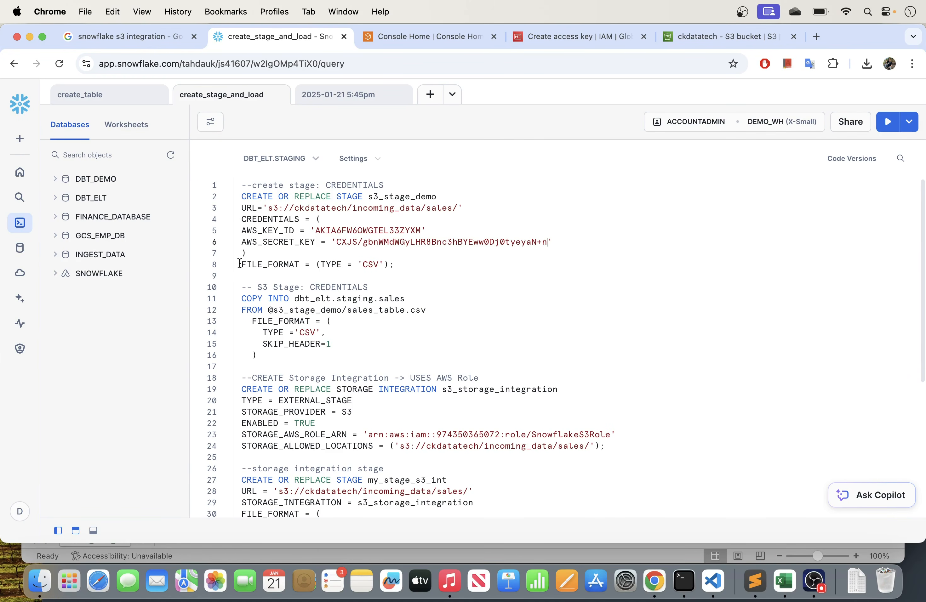
- Run only the CREATE OR REPLACE STAGE s3_stage_demo statement, and shrink the results area to give the editor more room
drag(396, 265, 235, 202)
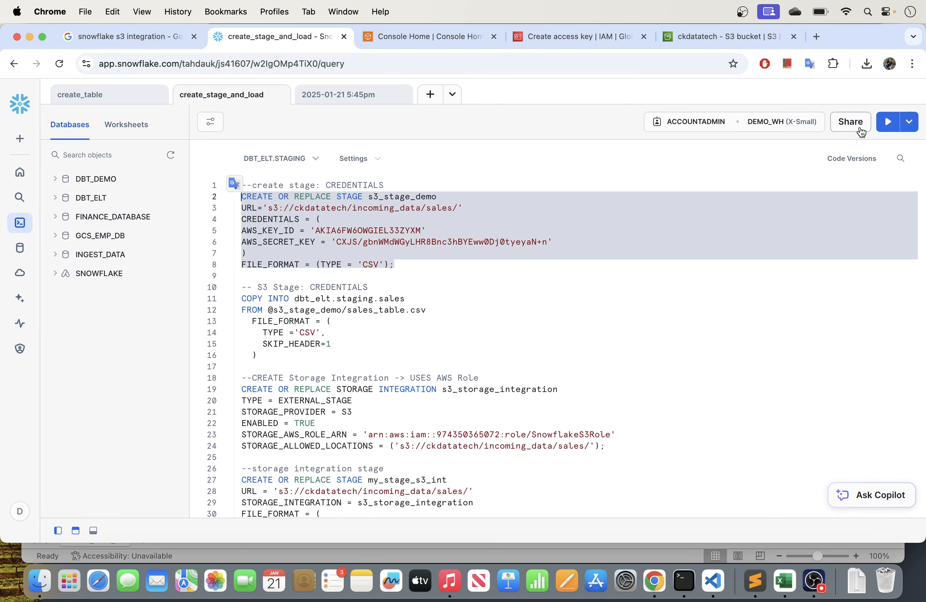
click(889, 126)
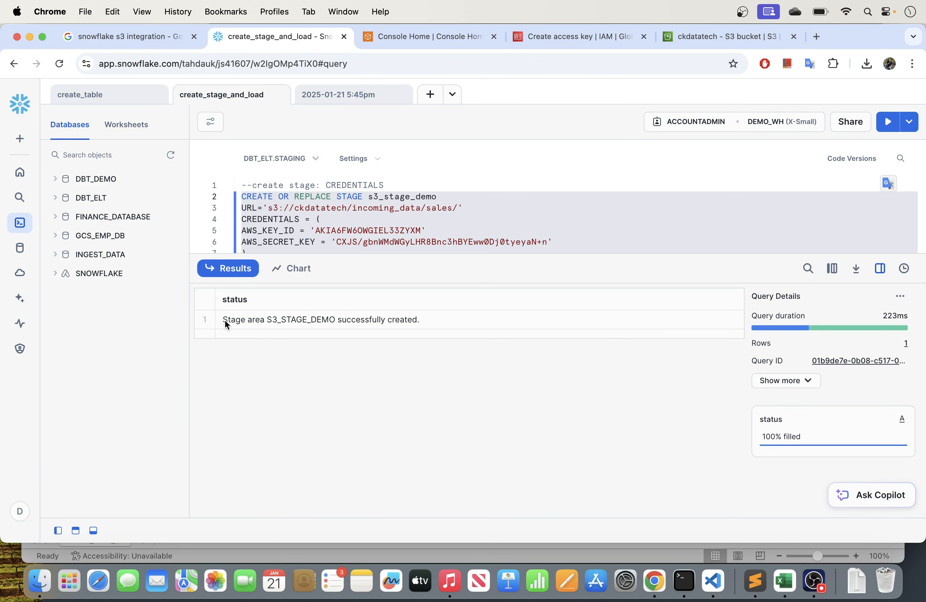
drag(361, 282, 337, 339)
drag(226, 378, 411, 376)
drag(454, 312, 433, 374)
- Review the COPY INTO dbt_elt.staging.sales statement that loads sales_table.csv from s3_stage_demo
scroll(359, 316, down, 2)
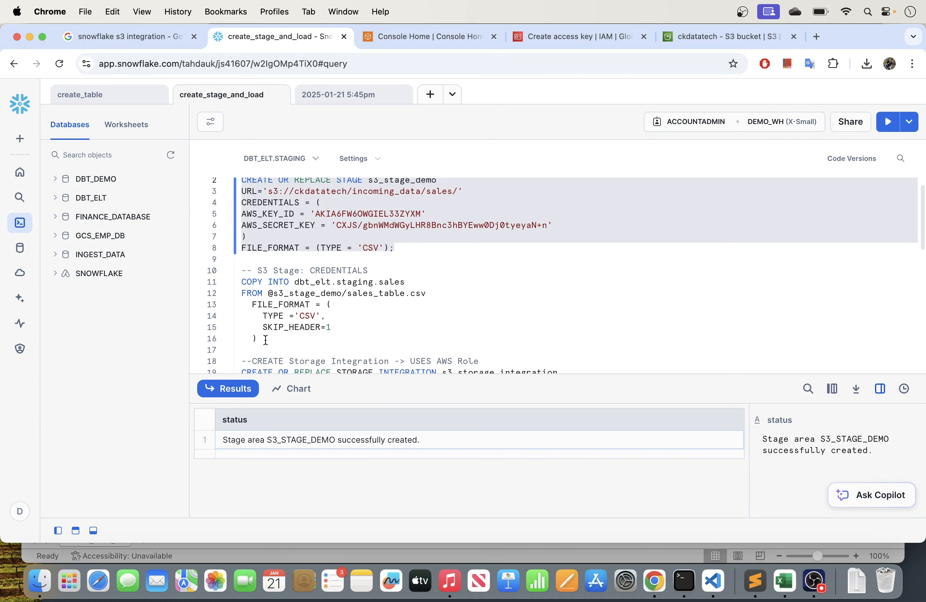
drag(265, 340, 235, 287)
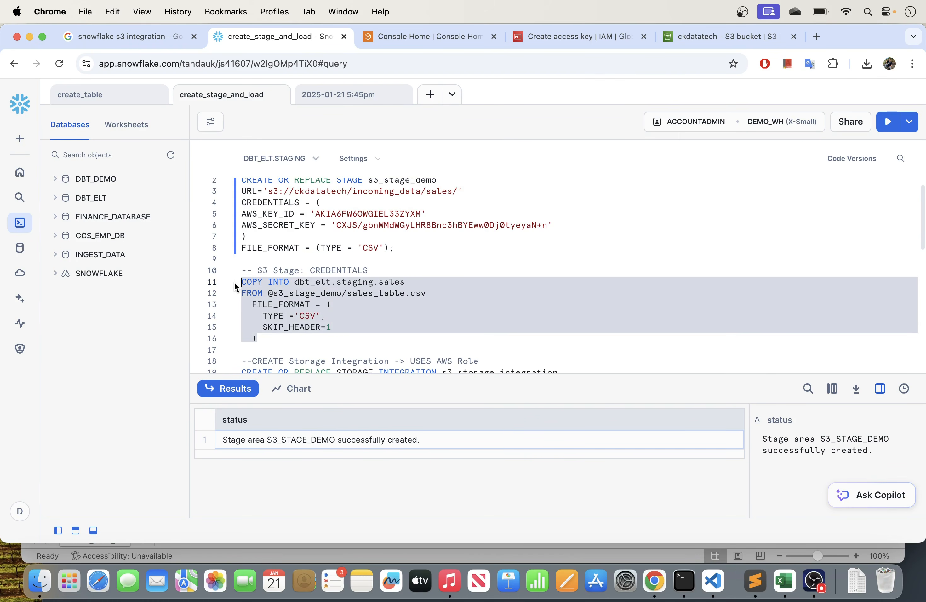
click(313, 286)
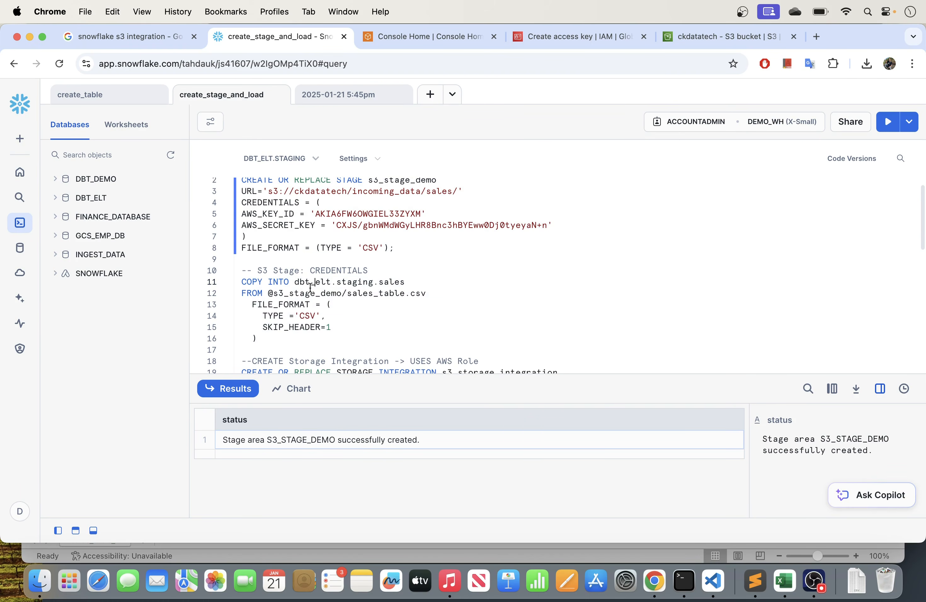
drag(269, 340, 224, 283)
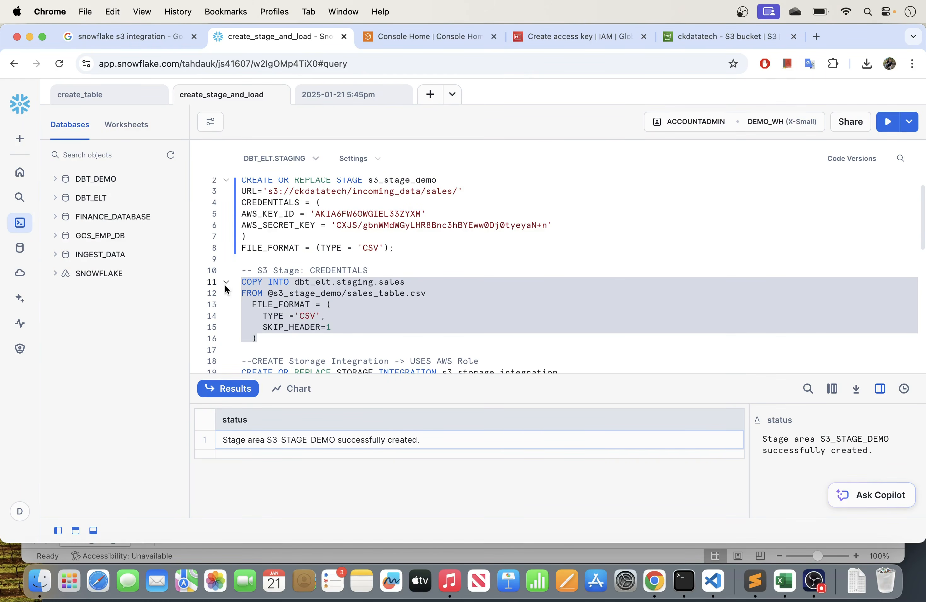
click(301, 294)
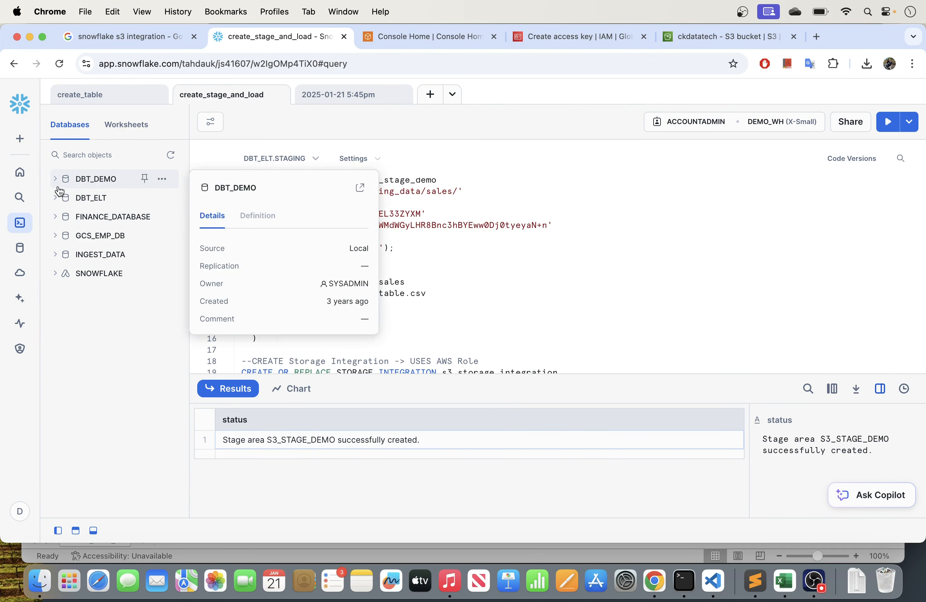
- Expand the STAGING schema's tables in the DBT_ELT database, inspect the SALES table's details, and slightly widen the object browser
click(65, 197)
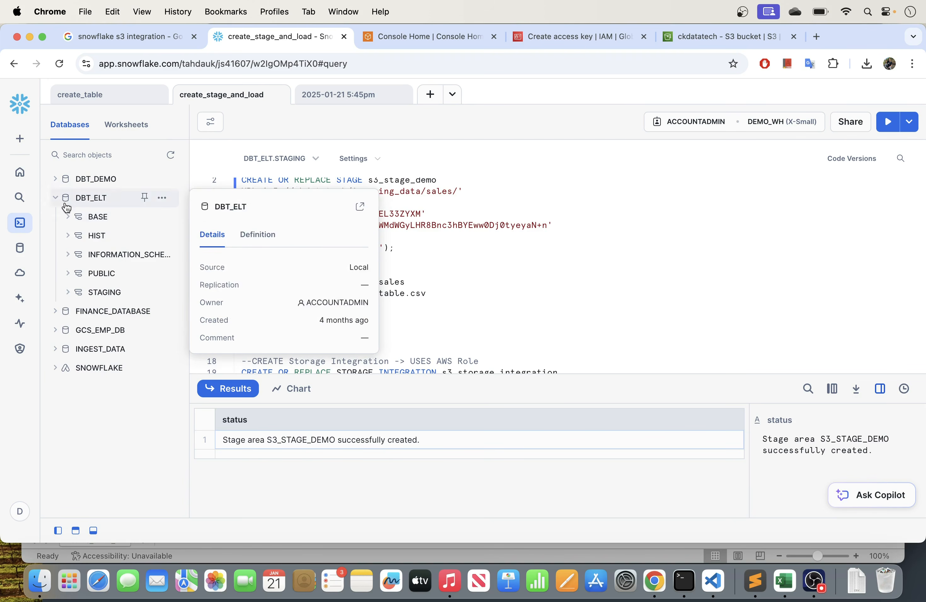
click(68, 292)
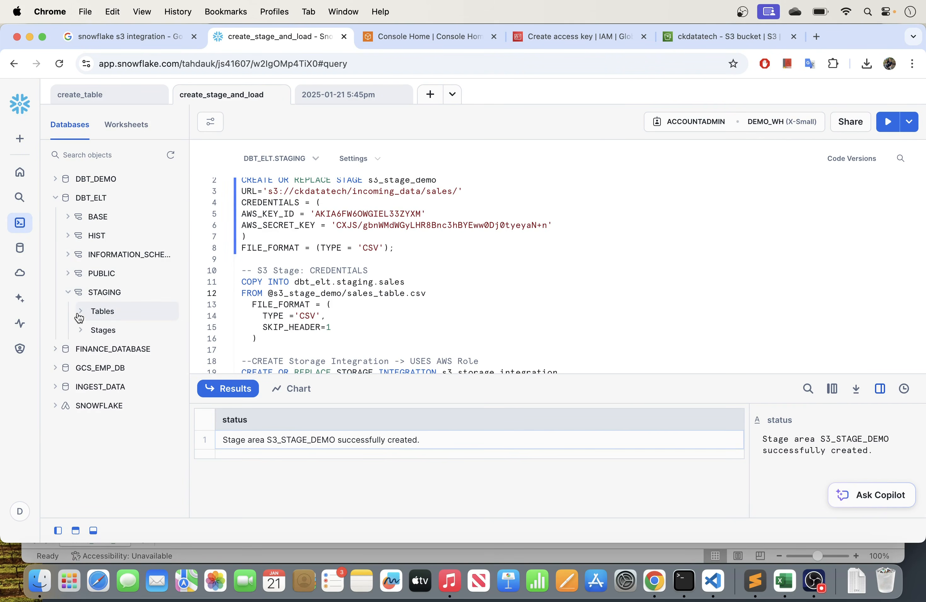
click(80, 312)
mouse_move(122, 353)
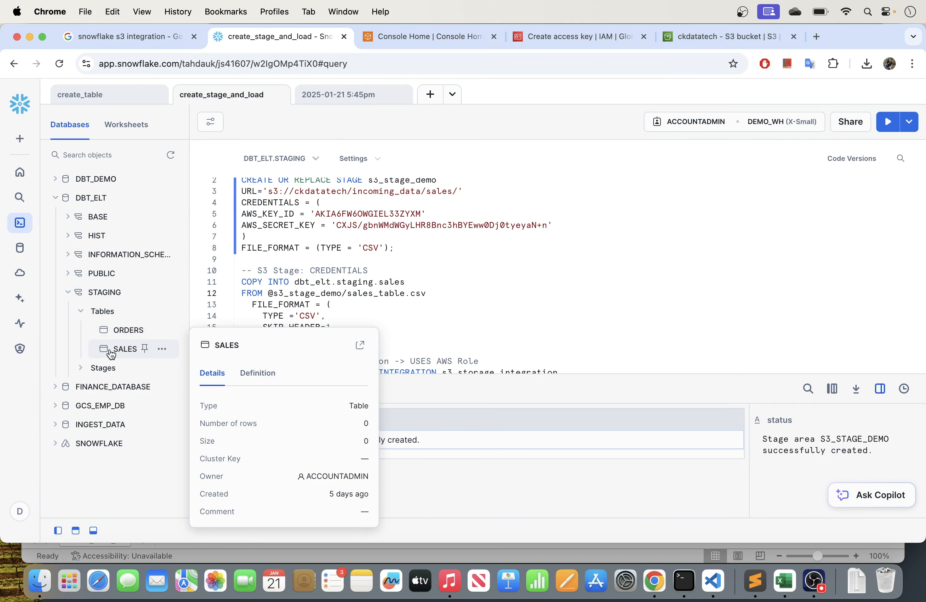
drag(190, 296, 206, 296)
- Open the create_table worksheet and examine the sales table's CREATE TABLE statement and its column definitions
click(118, 97)
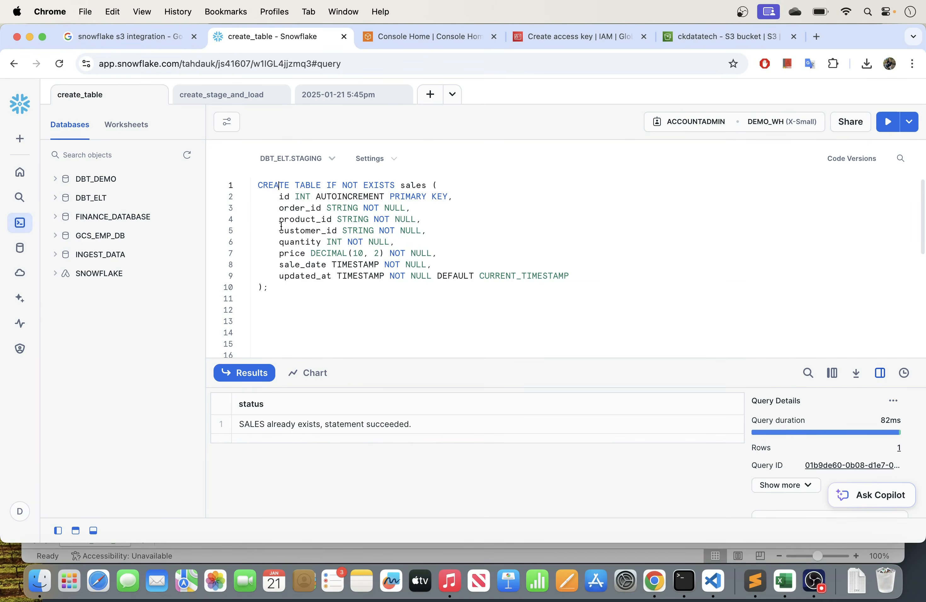
drag(266, 301, 254, 199)
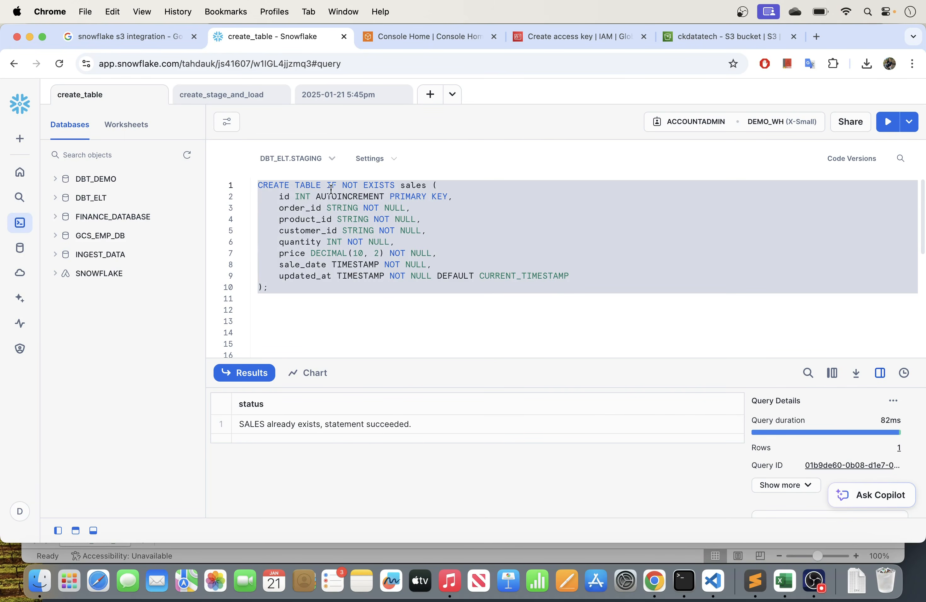
click(275, 197)
drag(280, 197, 582, 275)
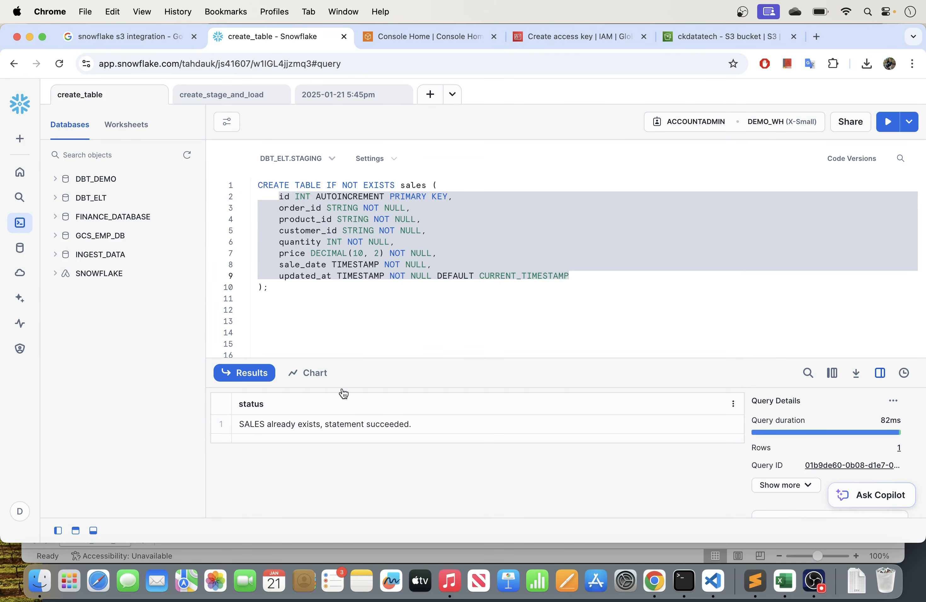
- Download sales_table.csv from the S3 sales folder, open it to inspect its columns and rows, and close the file
click(717, 34)
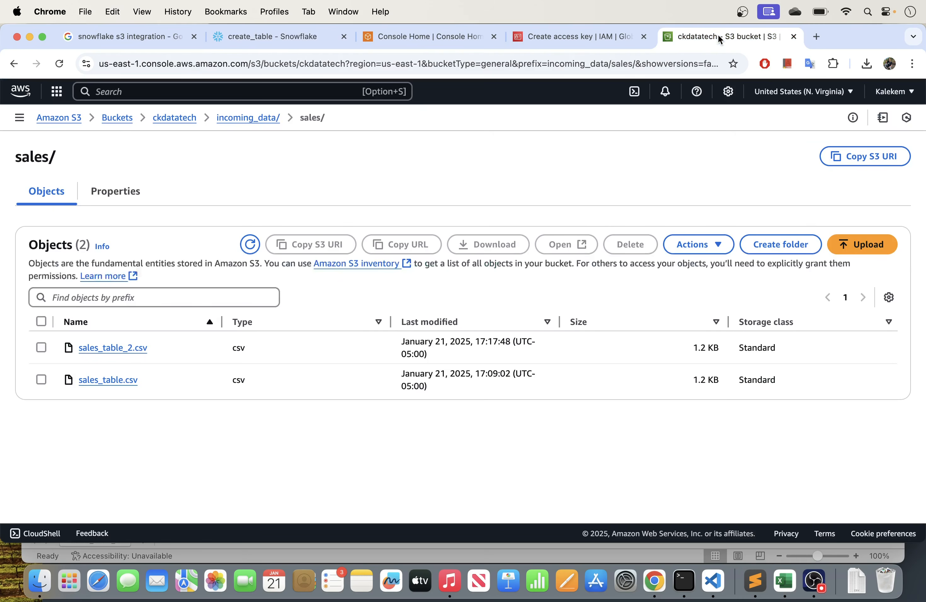
click(105, 381)
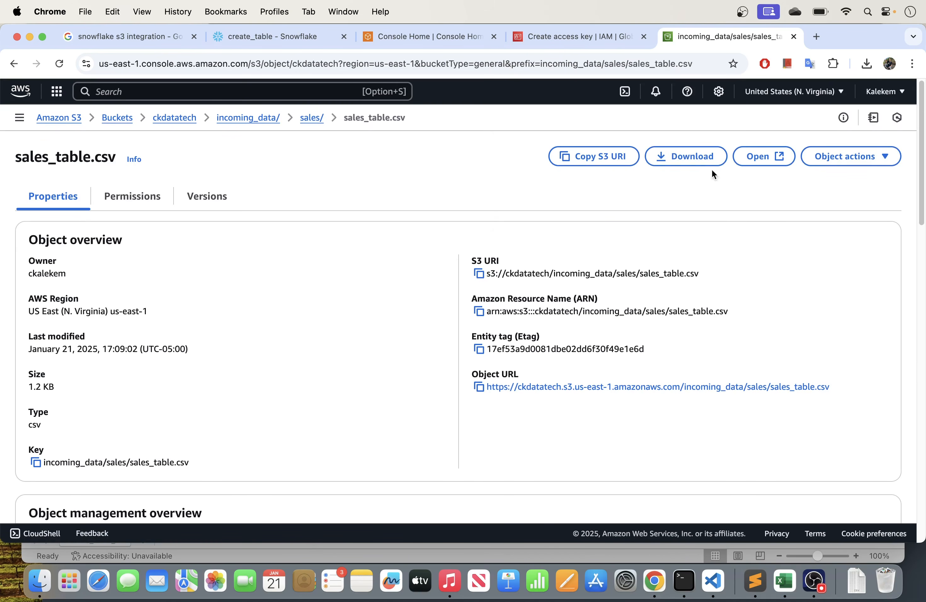
click(690, 164)
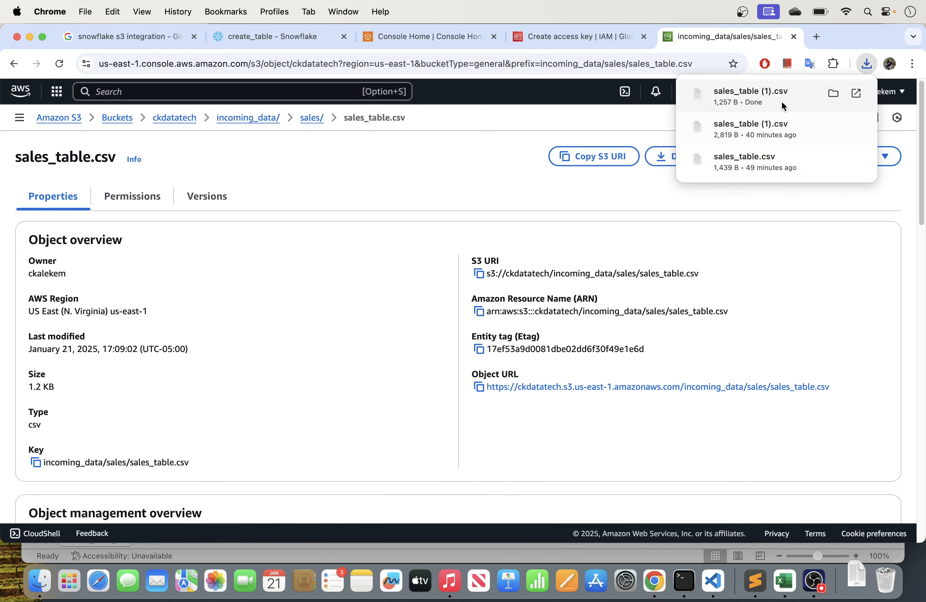
click(856, 93)
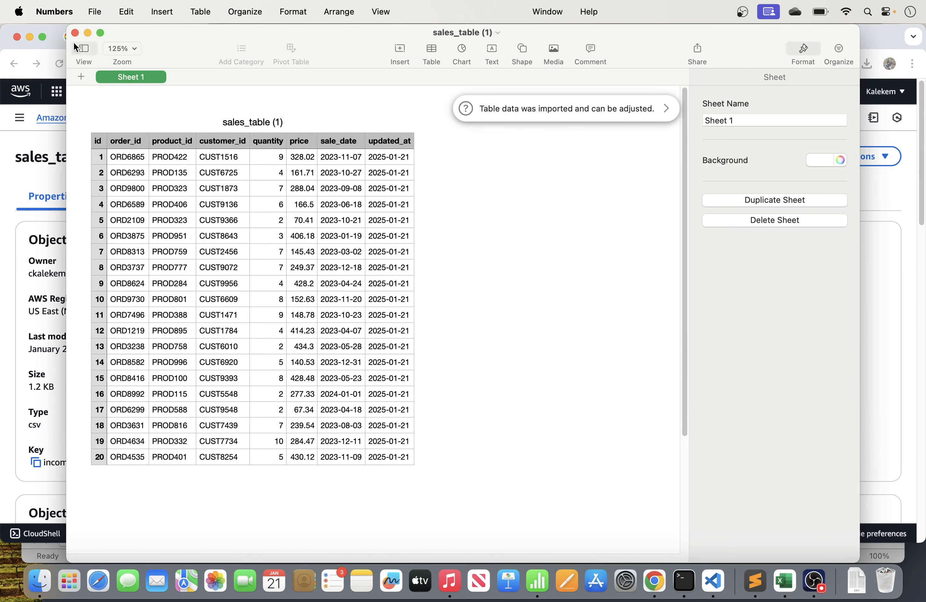
click(75, 33)
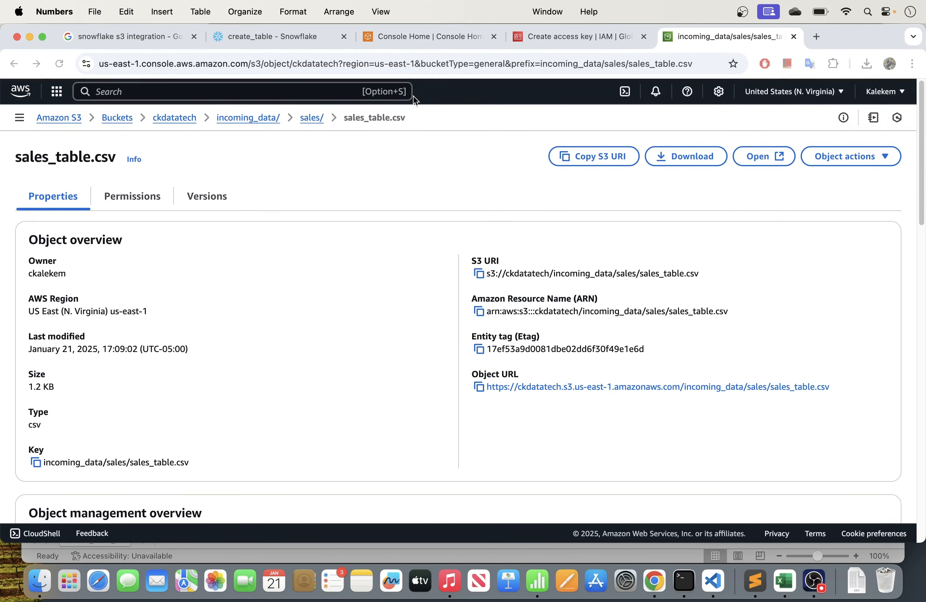
- Return to Snowflake's create_stage_and_load worksheet and examine the dbt_elt.staging.sales target, including its database and schema, in the COPY INTO statement
click(257, 36)
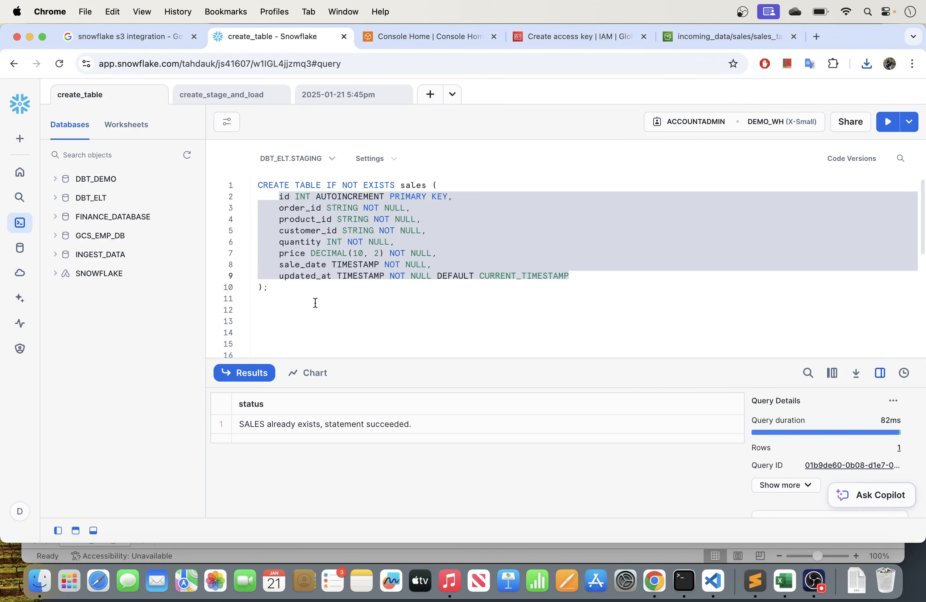
click(304, 295)
click(185, 94)
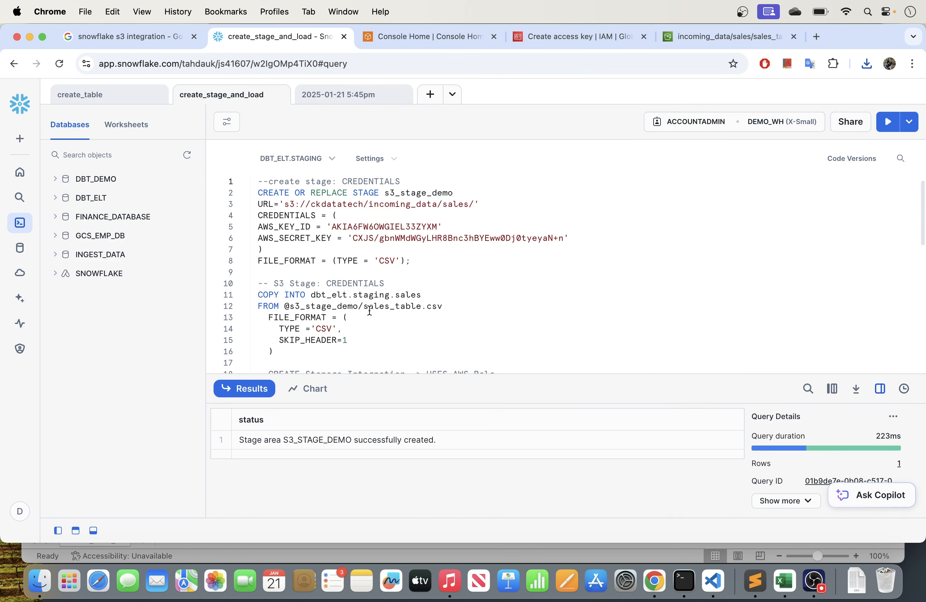
scroll(368, 311, down, 3)
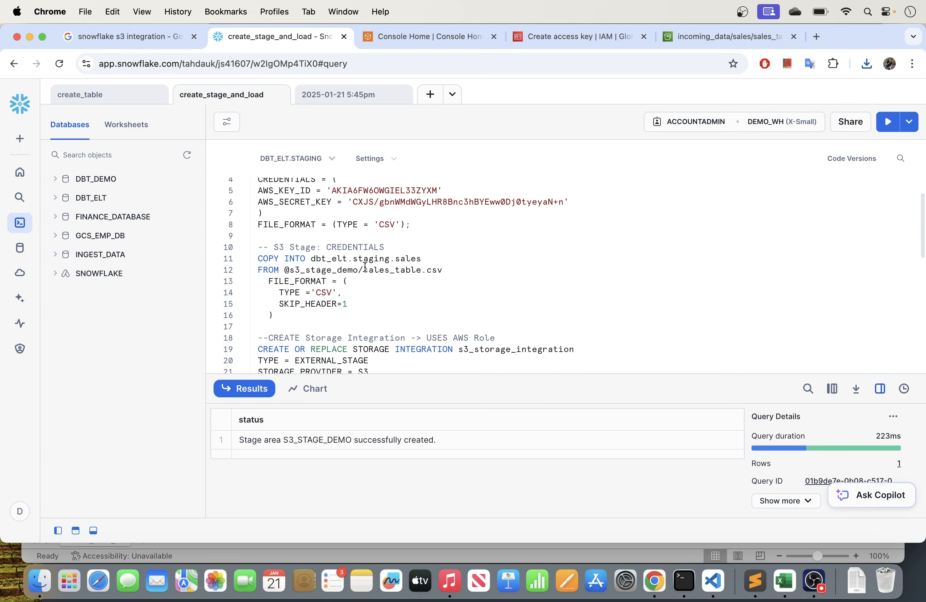
drag(312, 259, 432, 256)
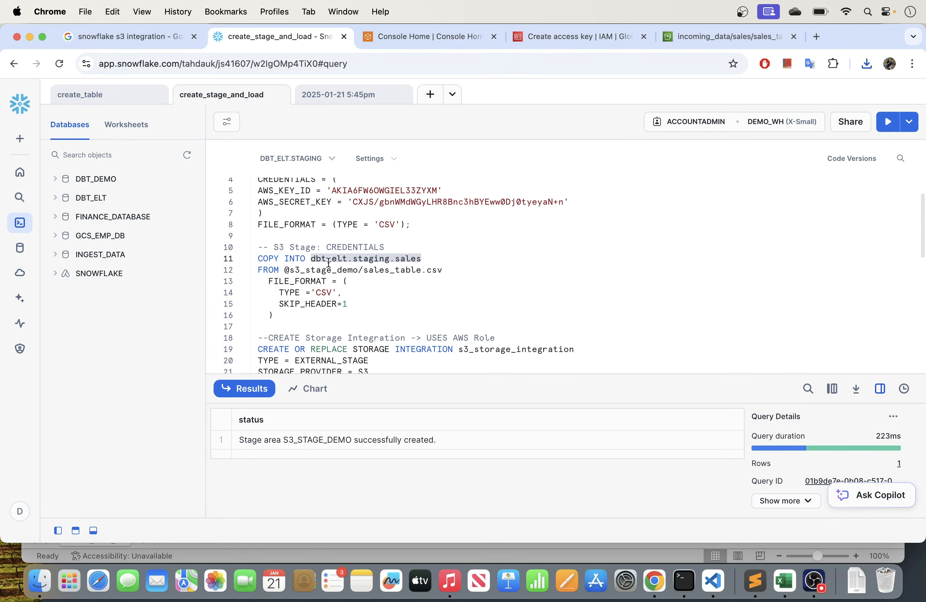
click(385, 259)
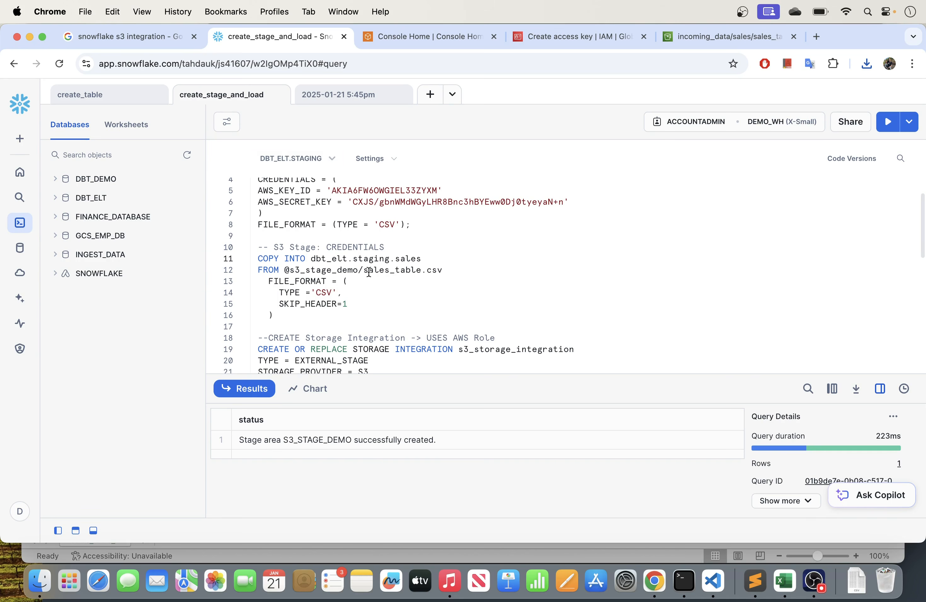
drag(394, 259, 308, 259)
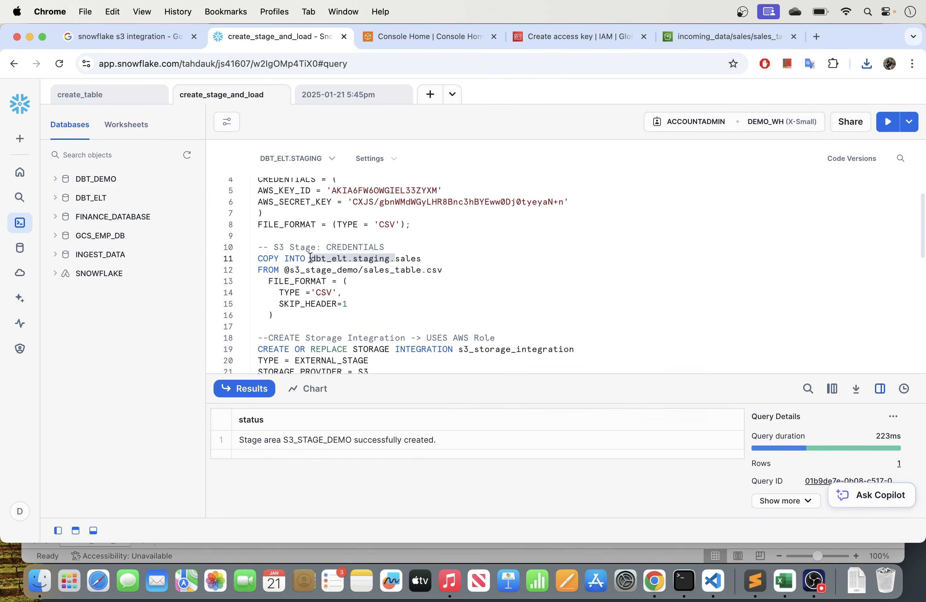
- Shorten the credentials-based COPY INTO target to sales by removing the dbt_elt.staging. prefix, and check the s3_stage_demo stage and sales_table.csv source
key(BackSpace)
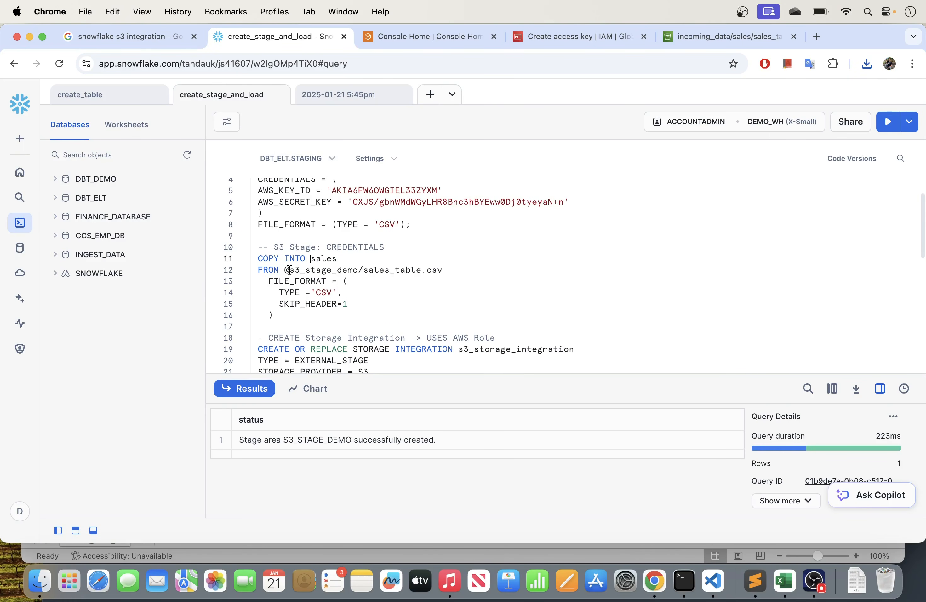
drag(290, 270, 357, 269)
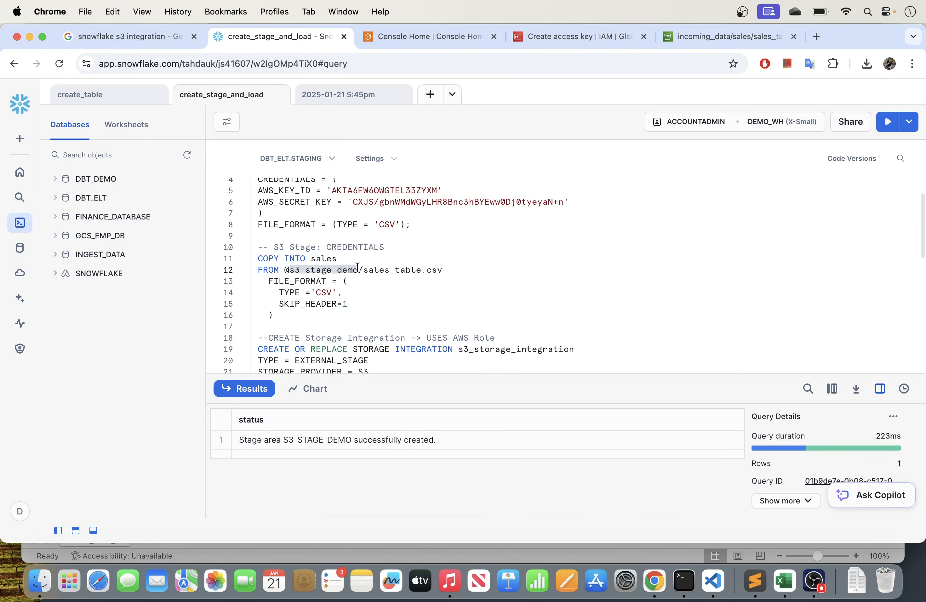
scroll(361, 278, up, 2)
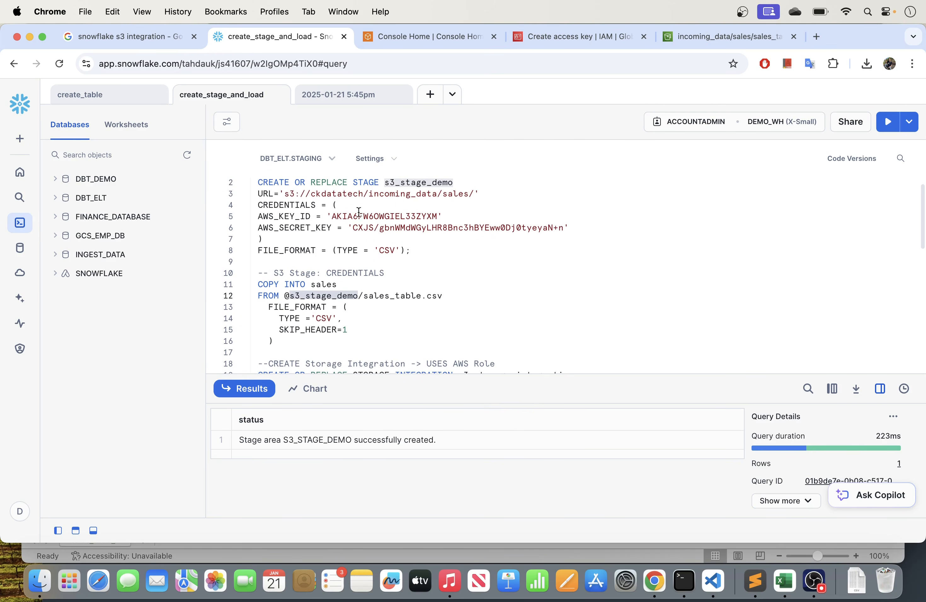
drag(364, 295, 458, 293)
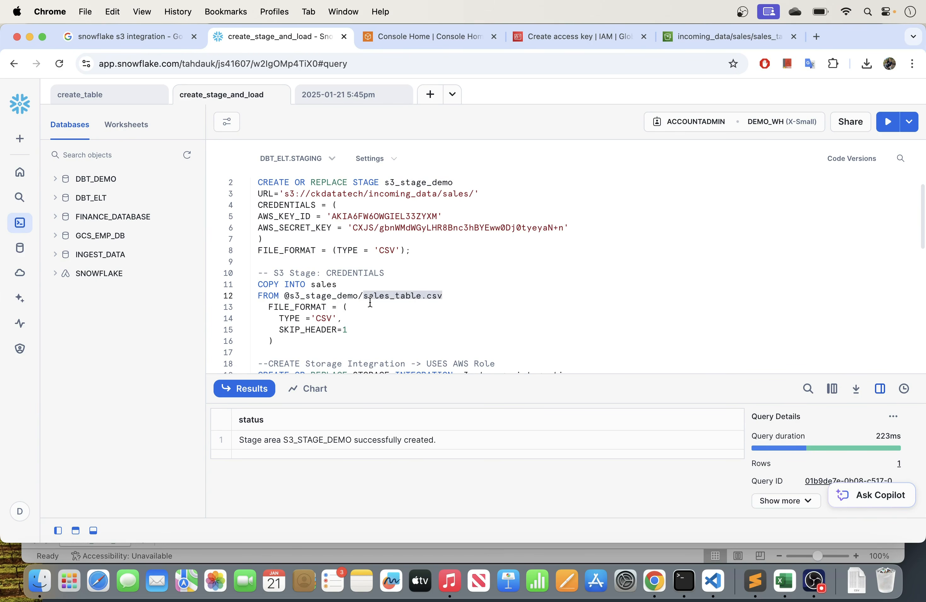
- Switch to the S3 console, open the sales folder, and select sales_table.csv as the file being loaded
click(684, 37)
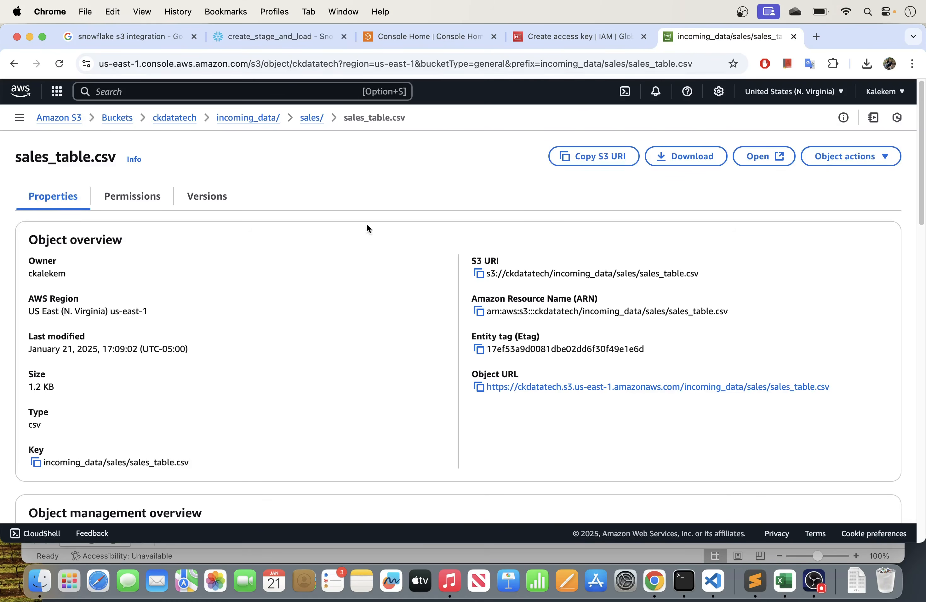
click(311, 117)
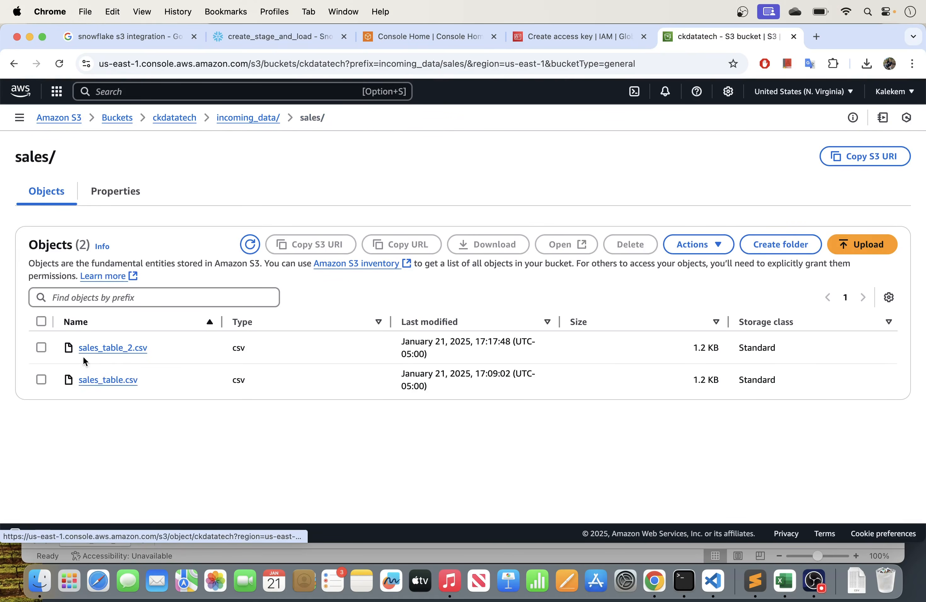
click(42, 380)
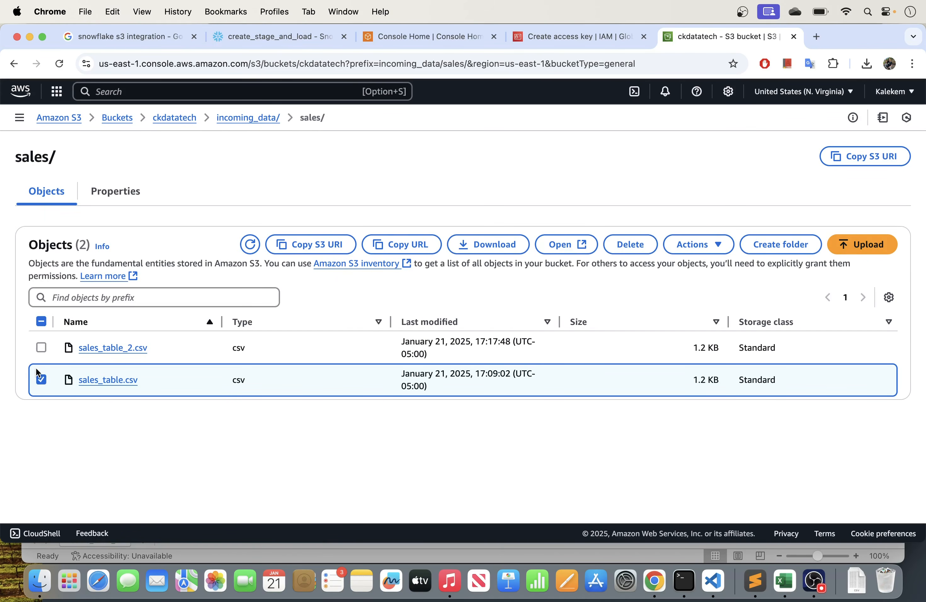
- Return to Snowflake's create_stage_and_load worksheet and examine the COPY INTO sales statement with its CSV file format and header-skip option
click(248, 34)
click(337, 317)
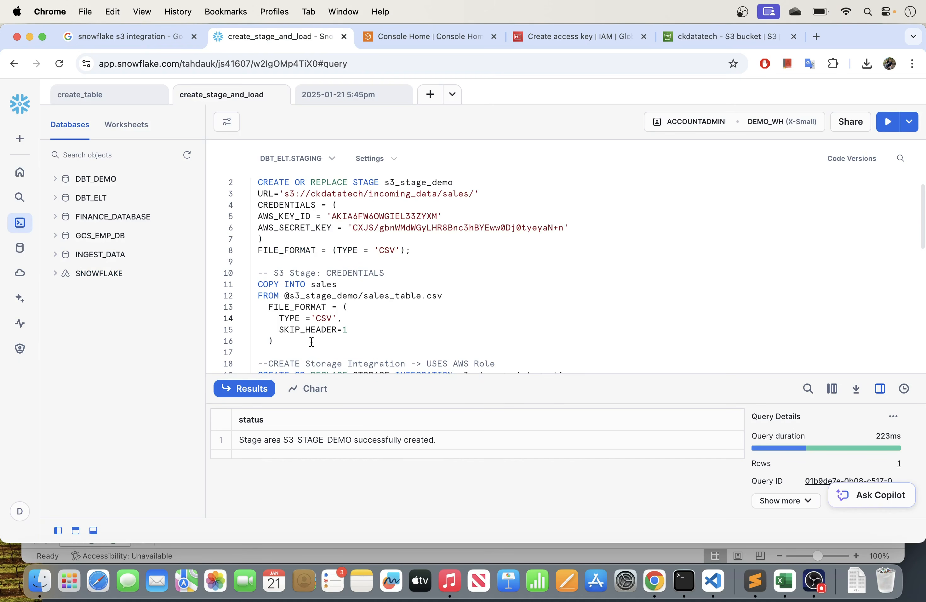
drag(283, 341, 257, 283)
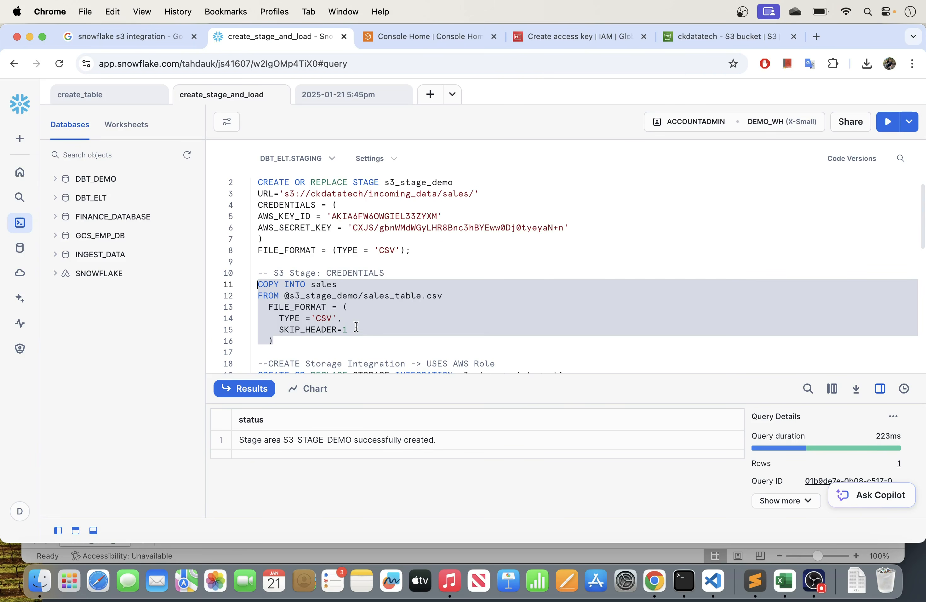
click(320, 330)
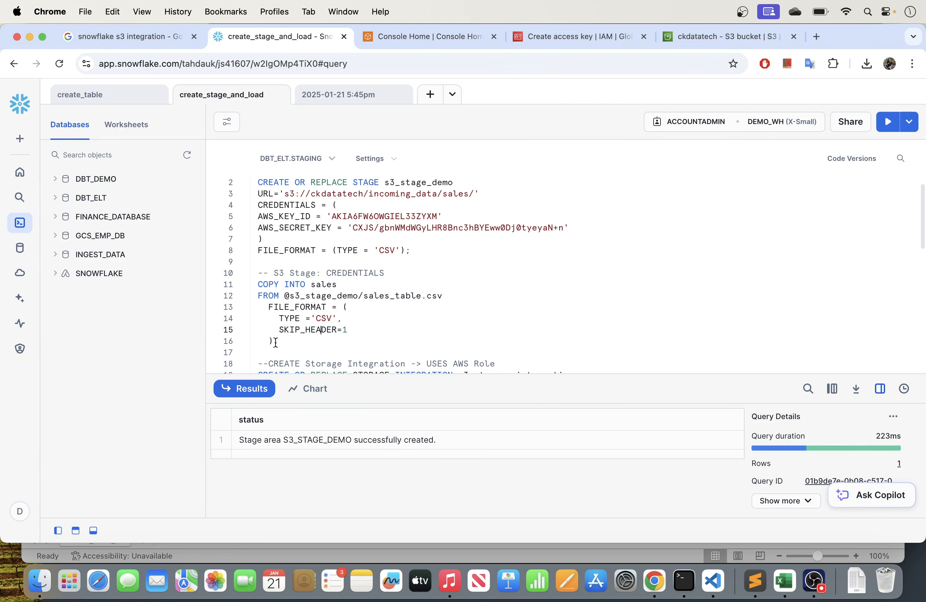
drag(275, 342, 259, 284)
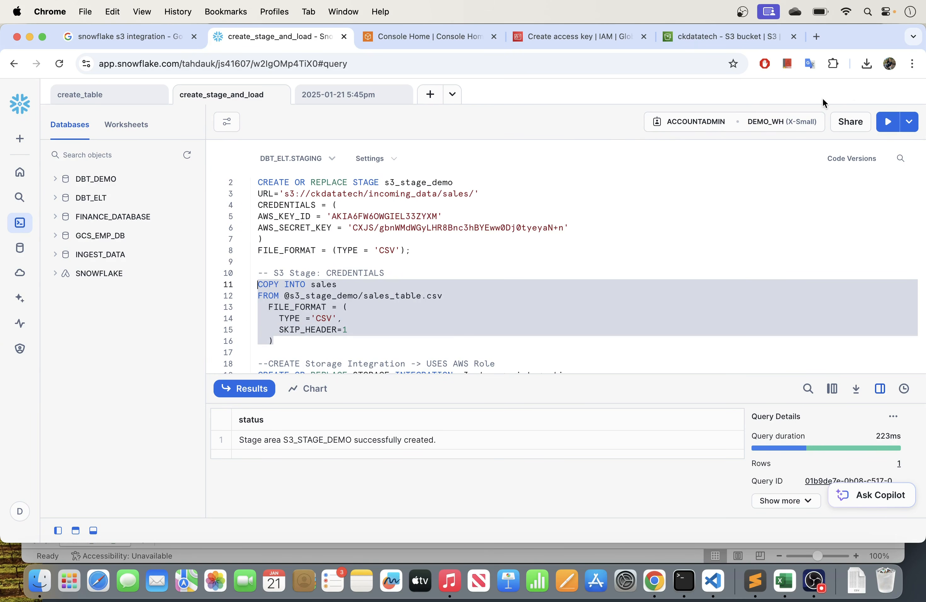
- Run the select * from sales order by id query to check the sales table's contents before loading
scroll(370, 250, down, 10)
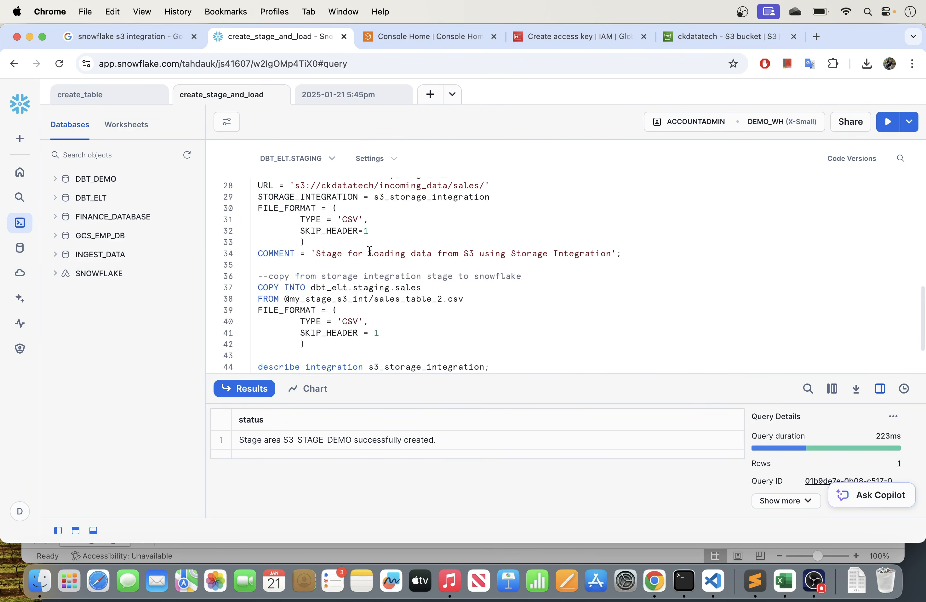
scroll(370, 251, down, 2)
drag(430, 364, 258, 365)
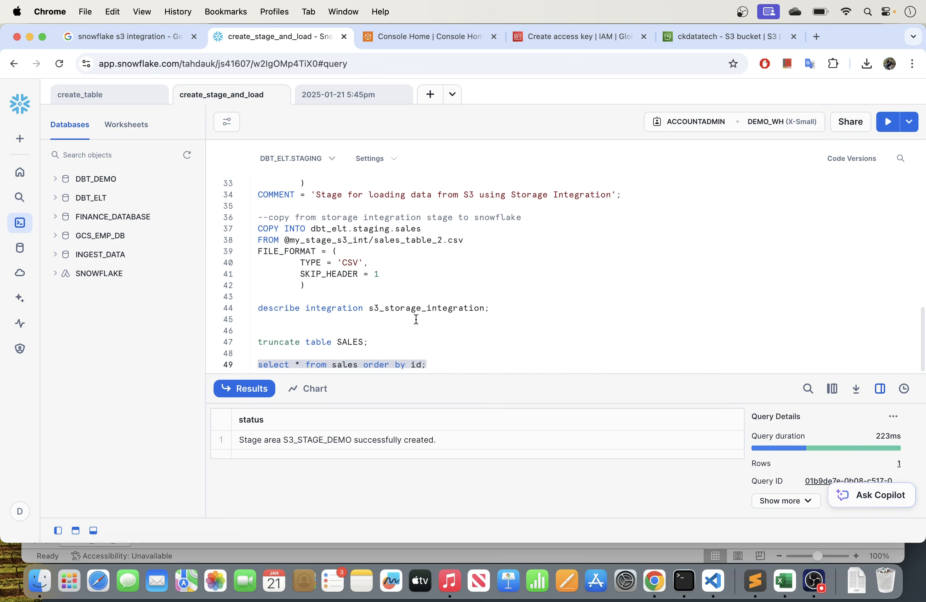
click(887, 121)
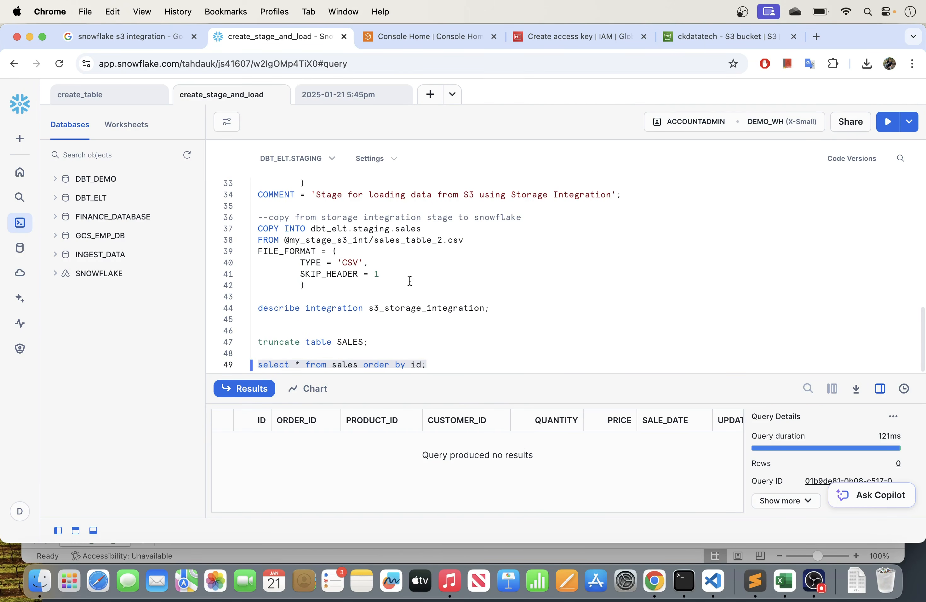
scroll(399, 281, up, 5)
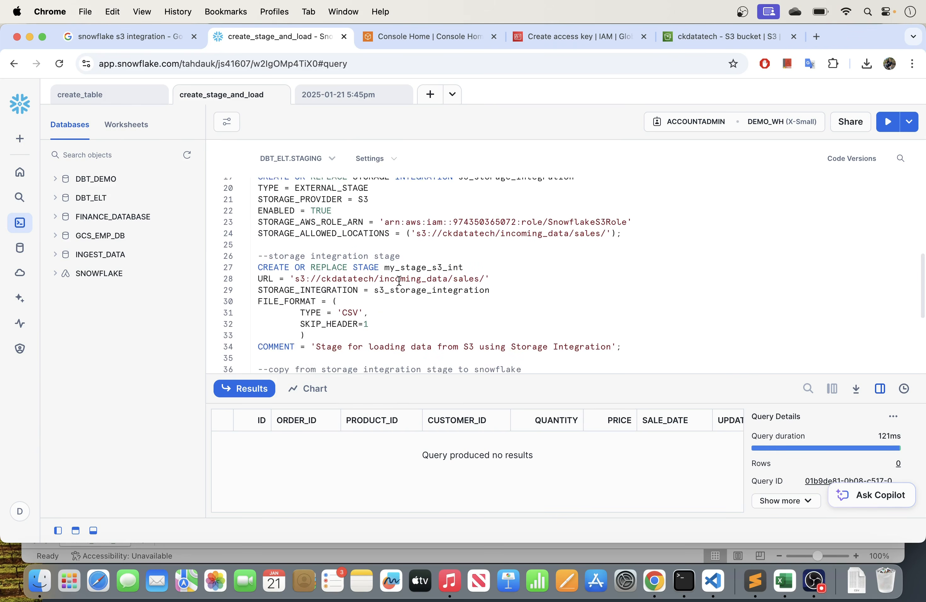
scroll(399, 281, down, 4)
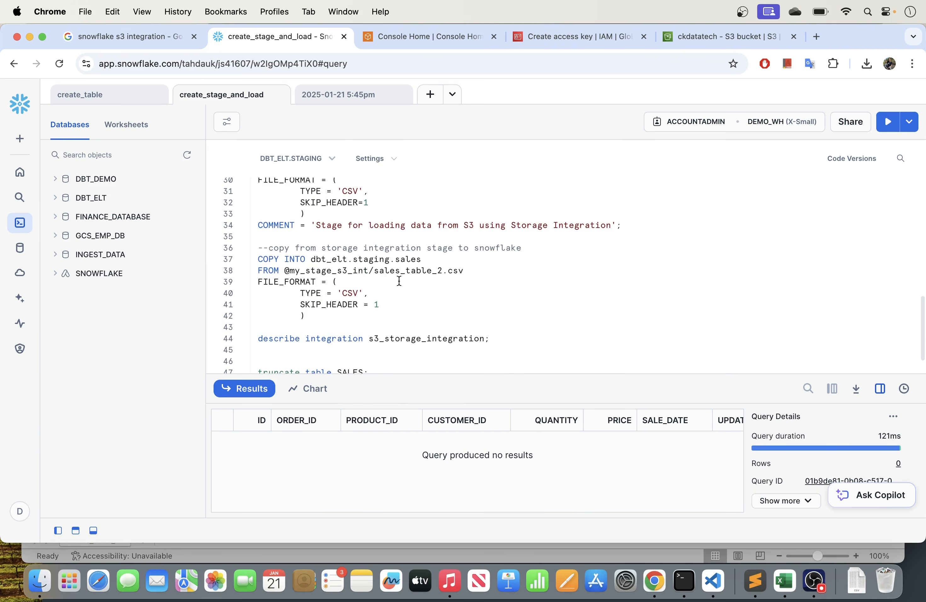
- Open the downloaded sales_table file in Numbers, examine its rows and columns, and close it
click(536, 580)
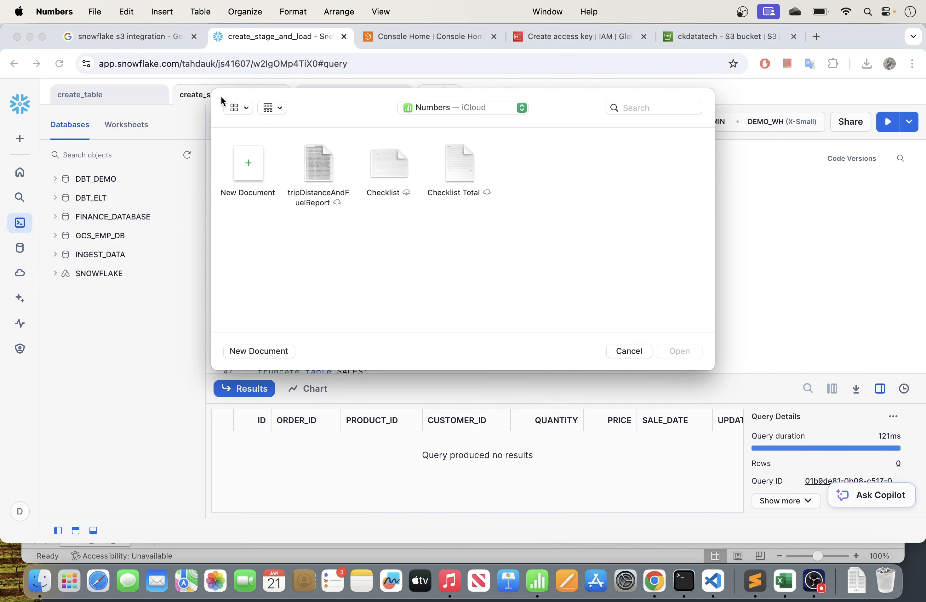
click(628, 350)
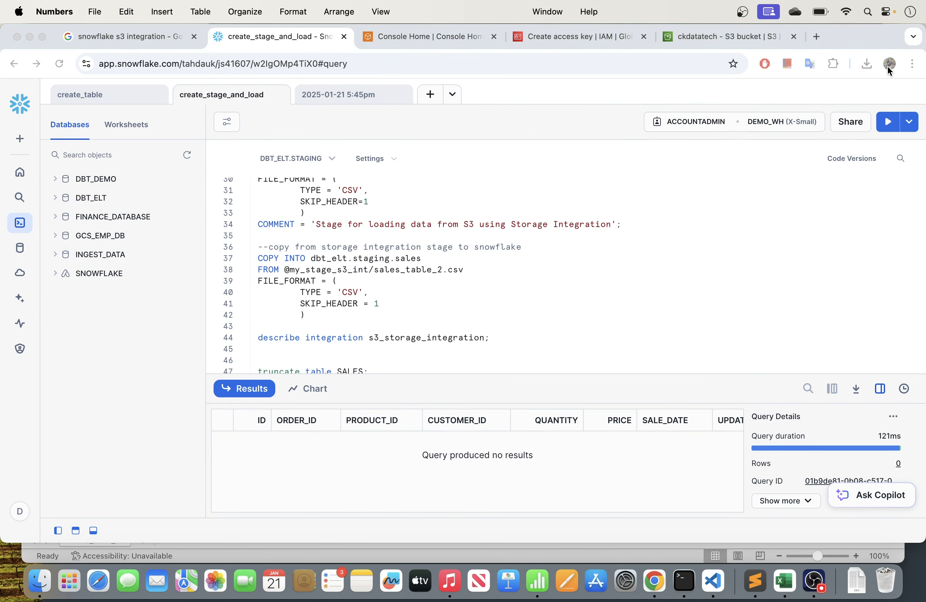
click(868, 64)
click(855, 120)
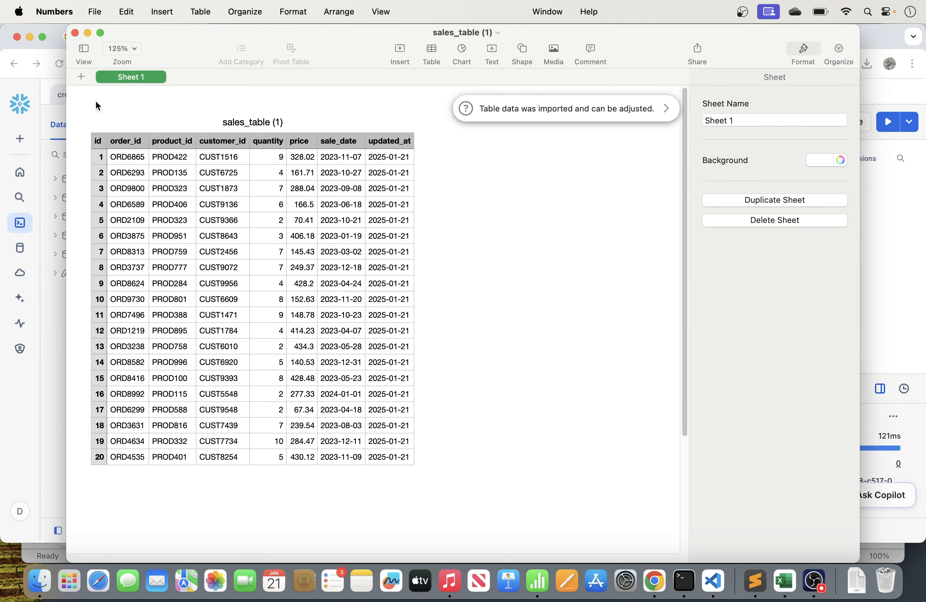
click(75, 33)
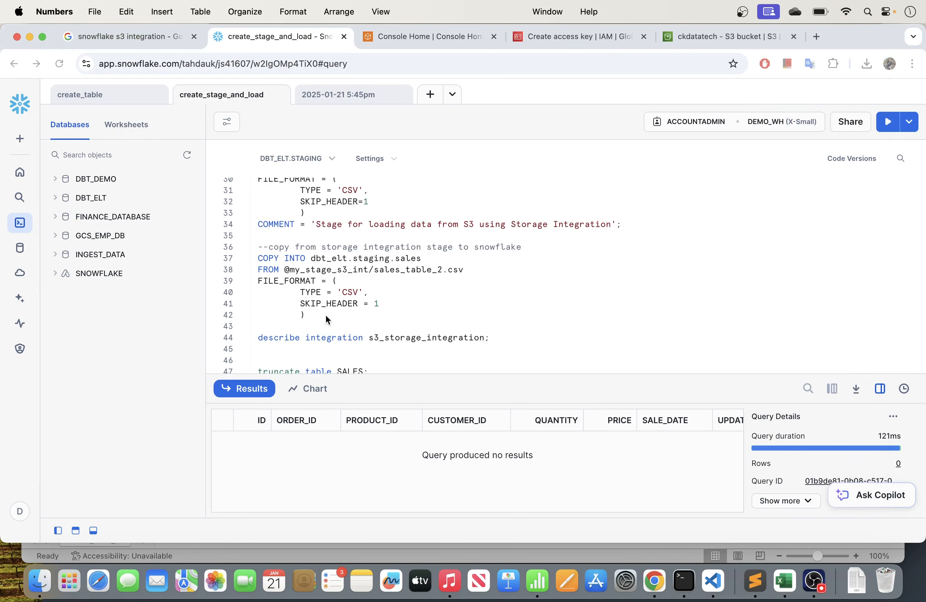
- Run the COPY INTO sales statement loading sales_table.csv from s3_stage_demo, and review all columns of the load result
scroll(370, 280, up, 3)
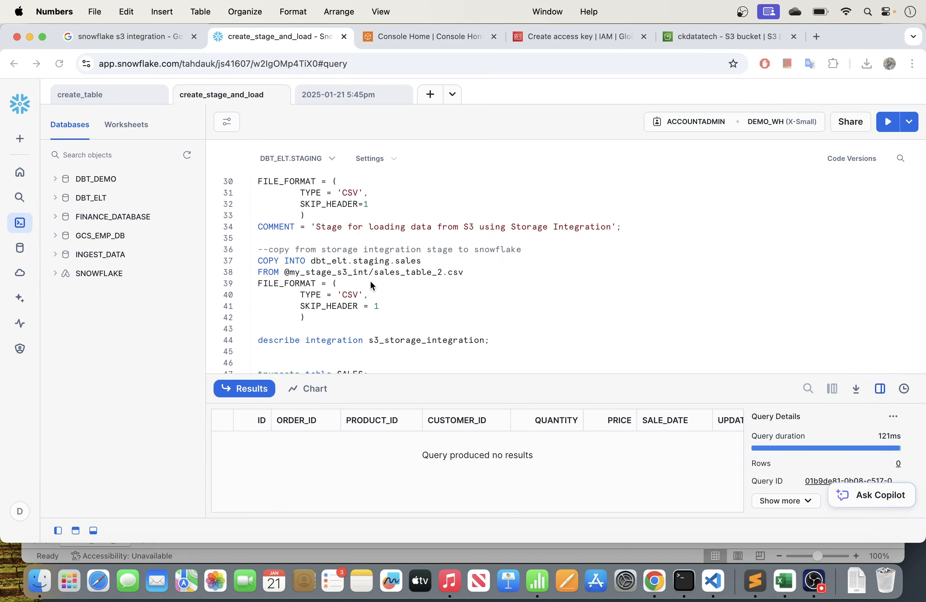
scroll(371, 282, up, 9)
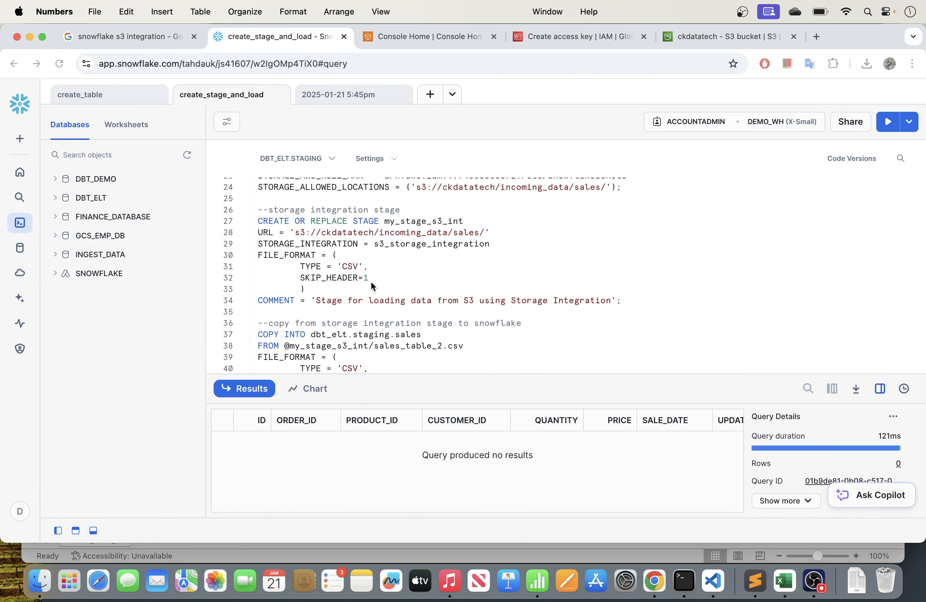
click(254, 255)
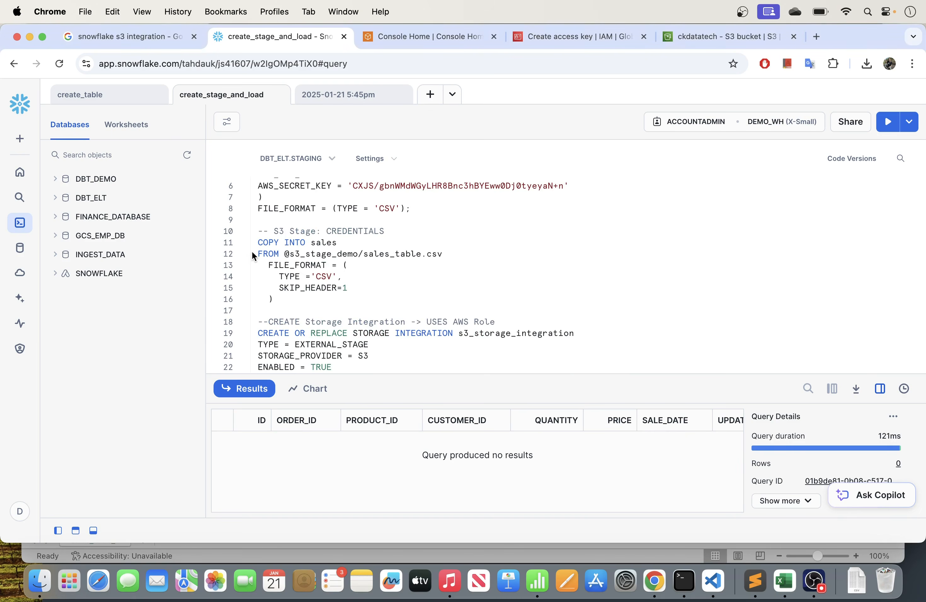
drag(275, 300, 255, 241)
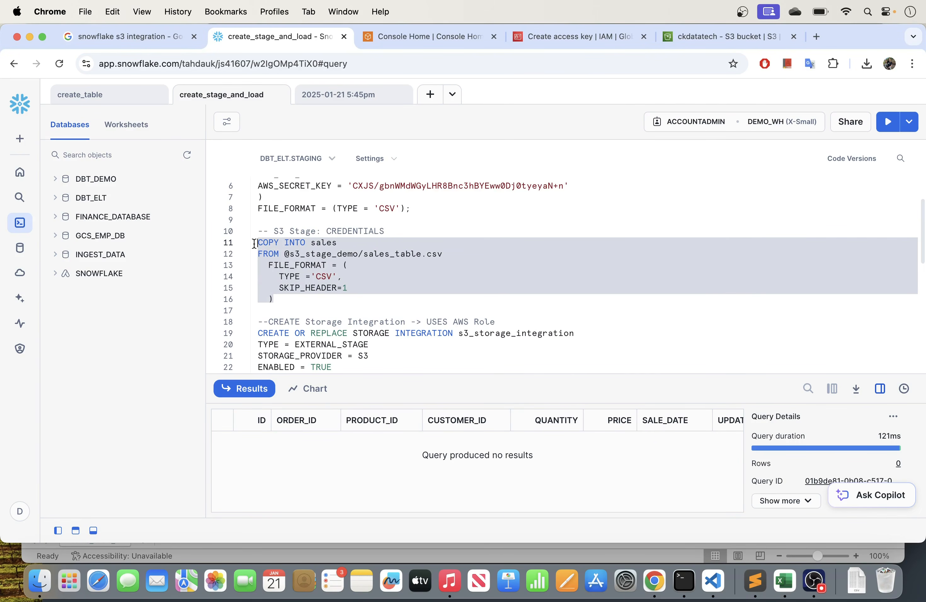
click(896, 128)
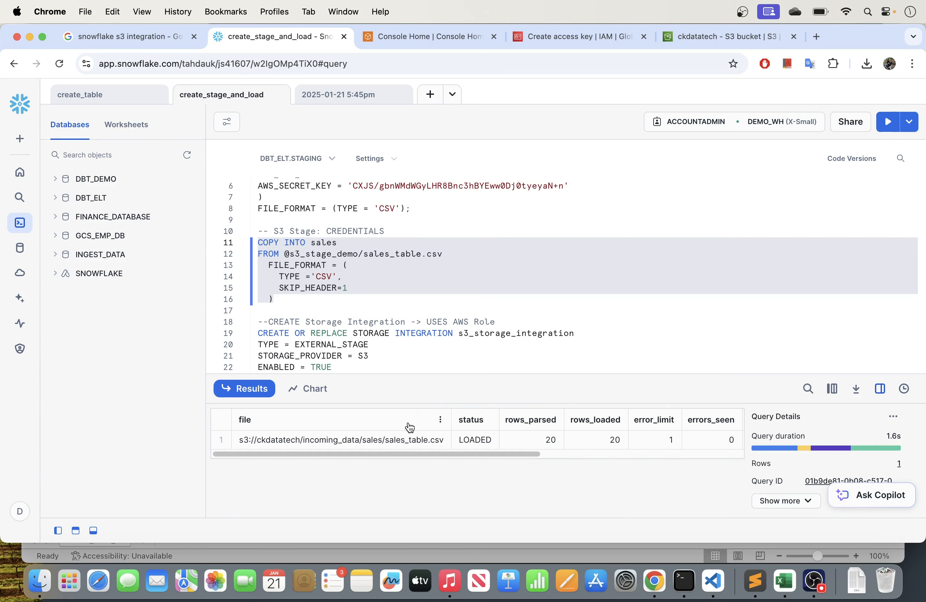
drag(289, 454, 391, 467)
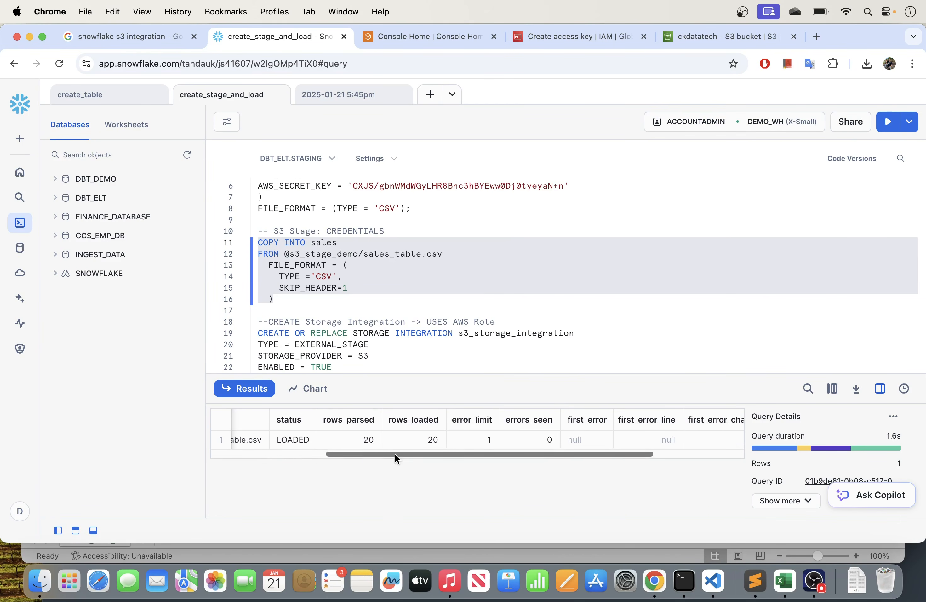
drag(464, 454, 582, 458)
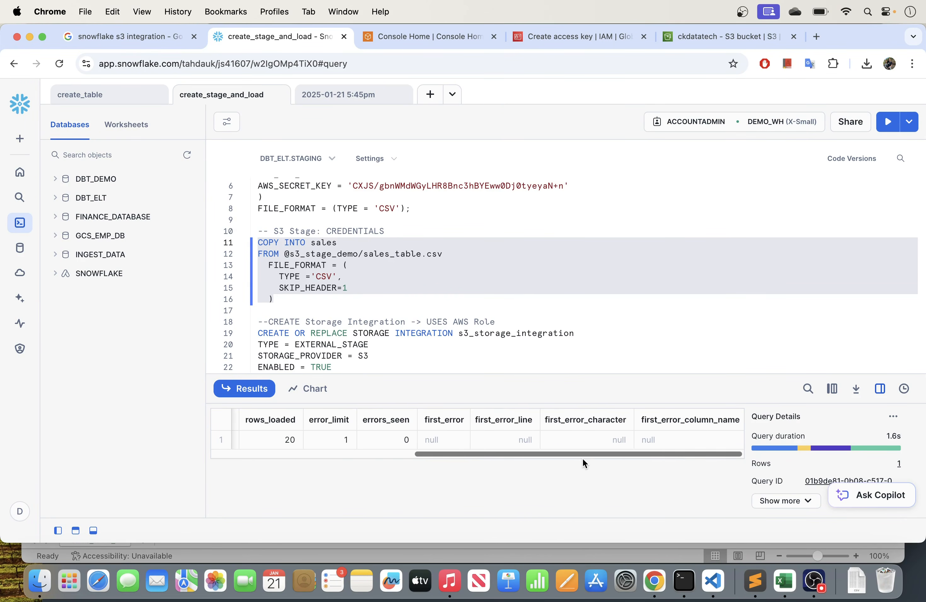
- Query all sales rows ordered by id, enlarge the results area, hide the query details, and examine the loaded rows
scroll(405, 300, down, 10)
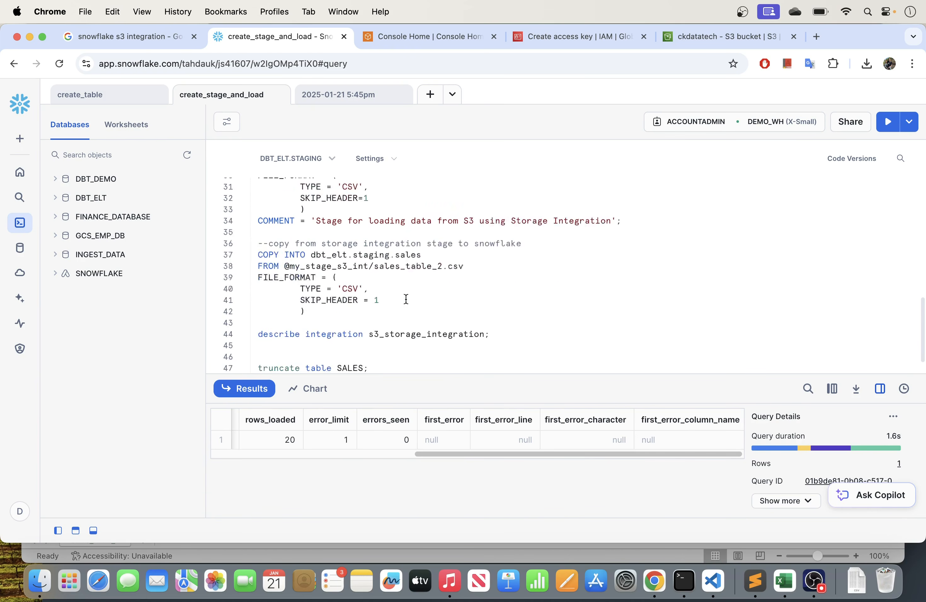
drag(427, 362, 232, 359)
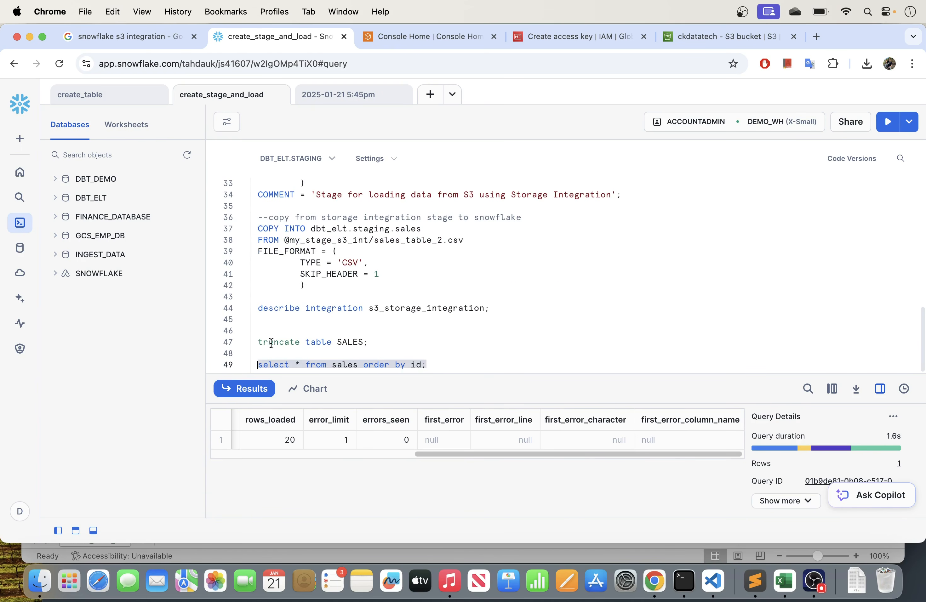
click(882, 126)
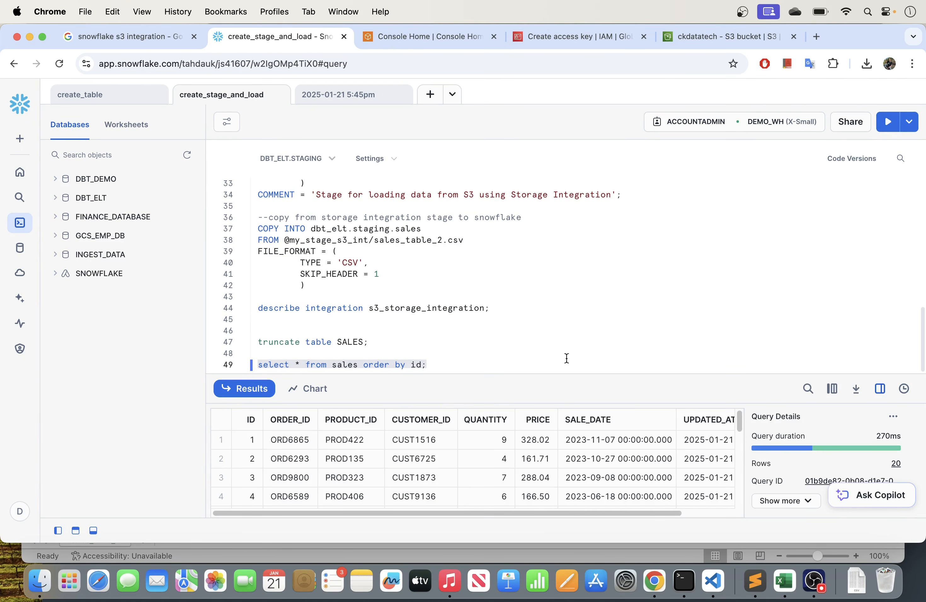
drag(548, 373, 506, 273)
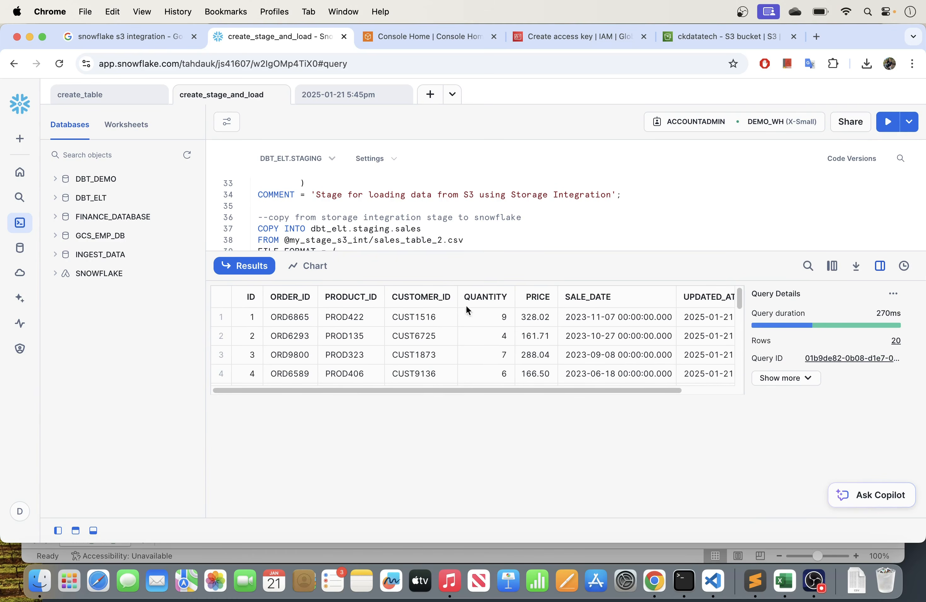
click(880, 266)
scroll(513, 381, down, 5)
scroll(513, 382, down, 3)
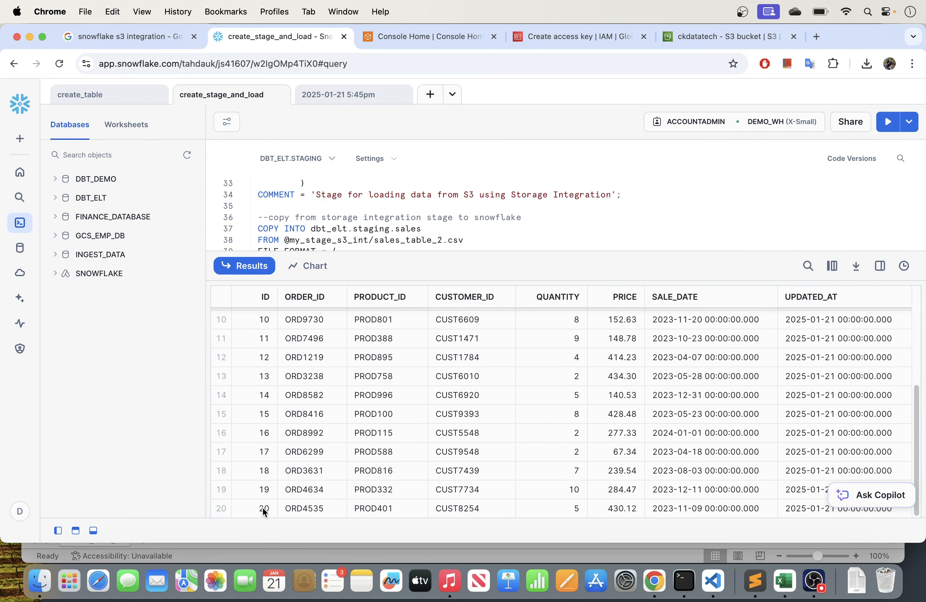
scroll(408, 436, up, 5)
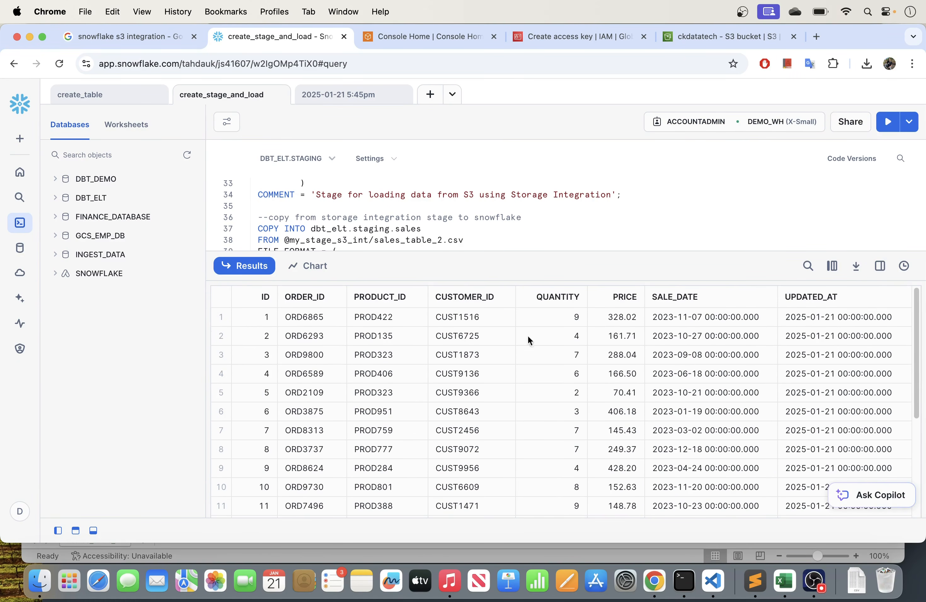
- Shrink the results area and review the s3_stage_demo creation and COPY INTO statements, focusing on the AWS key ID and secret key
drag(583, 252, 573, 392)
scroll(415, 238, up, 10)
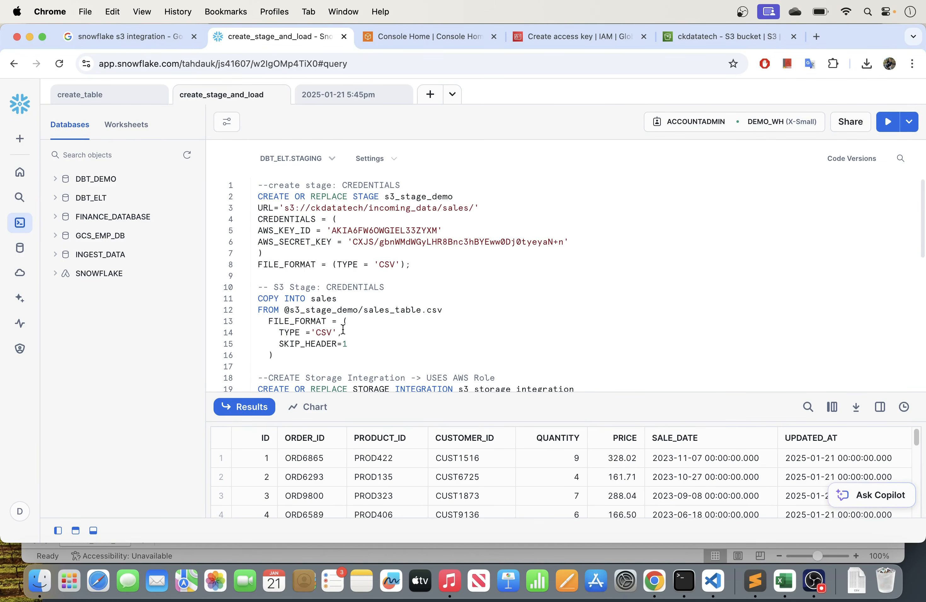
drag(274, 355, 252, 298)
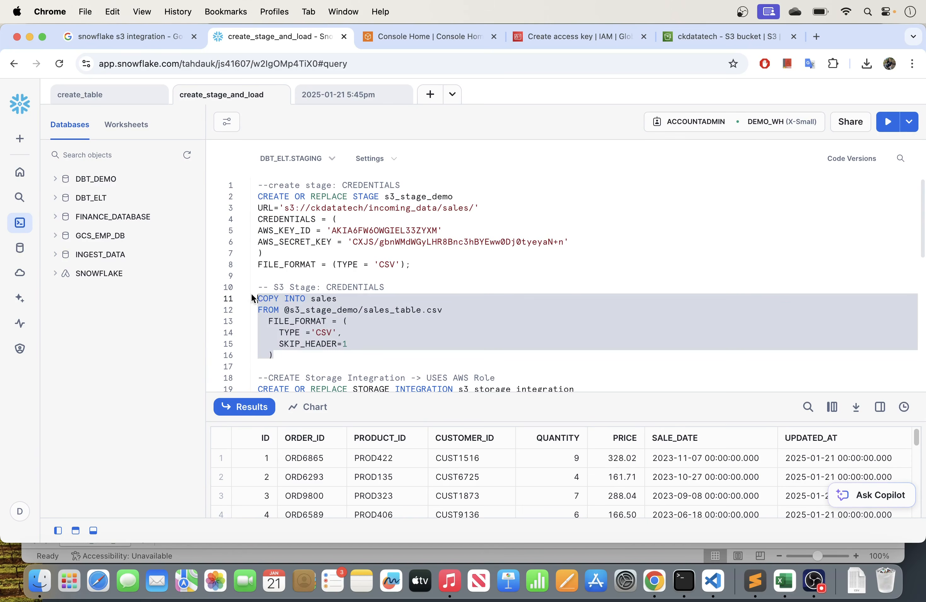
drag(411, 265, 257, 197)
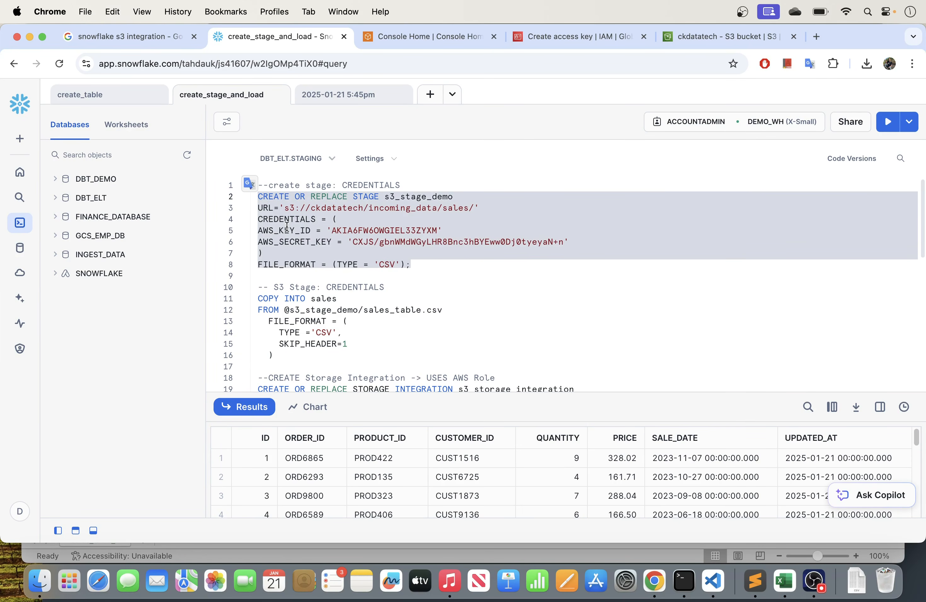
click(419, 240)
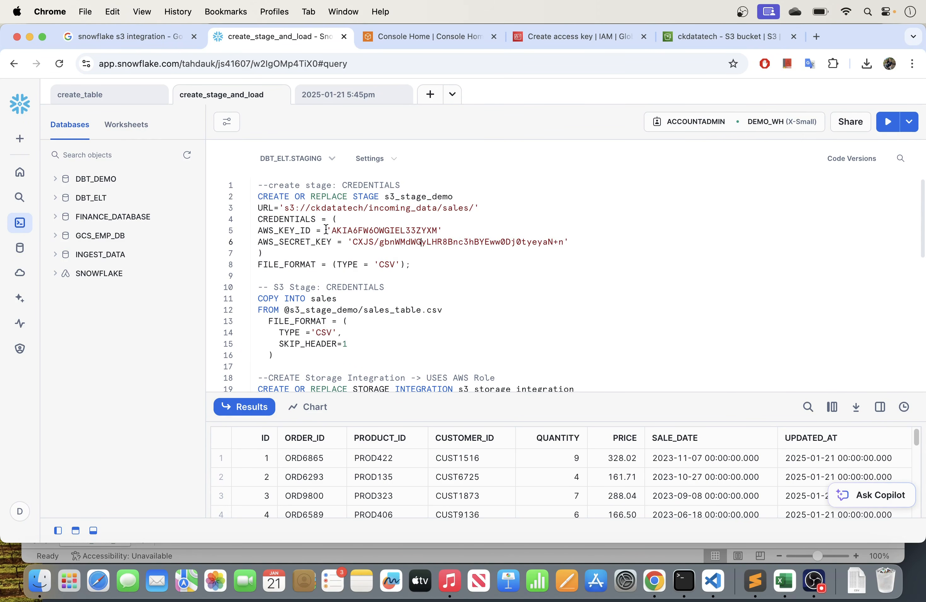
drag(333, 231, 416, 234)
click(428, 242)
drag(353, 242, 589, 234)
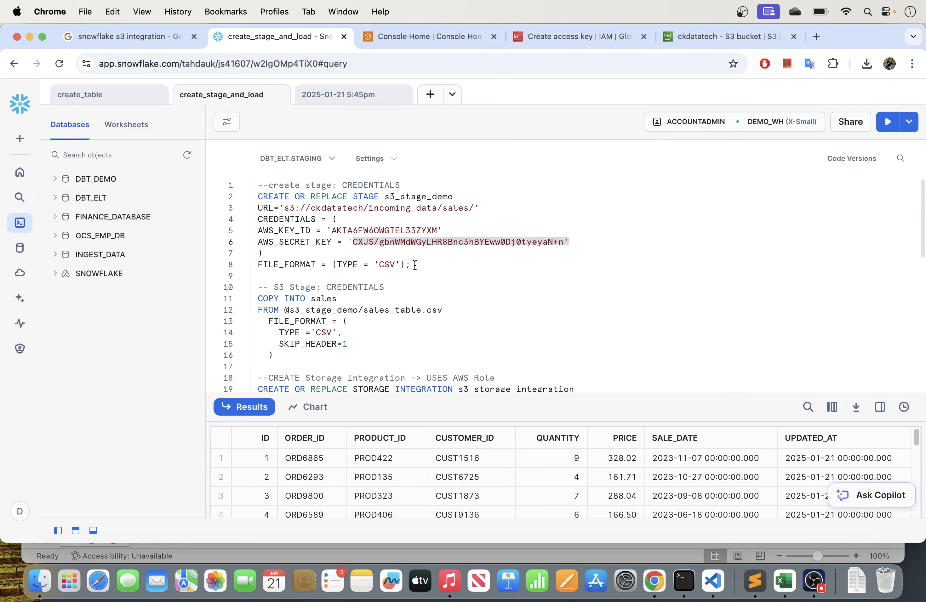
drag(412, 266, 256, 196)
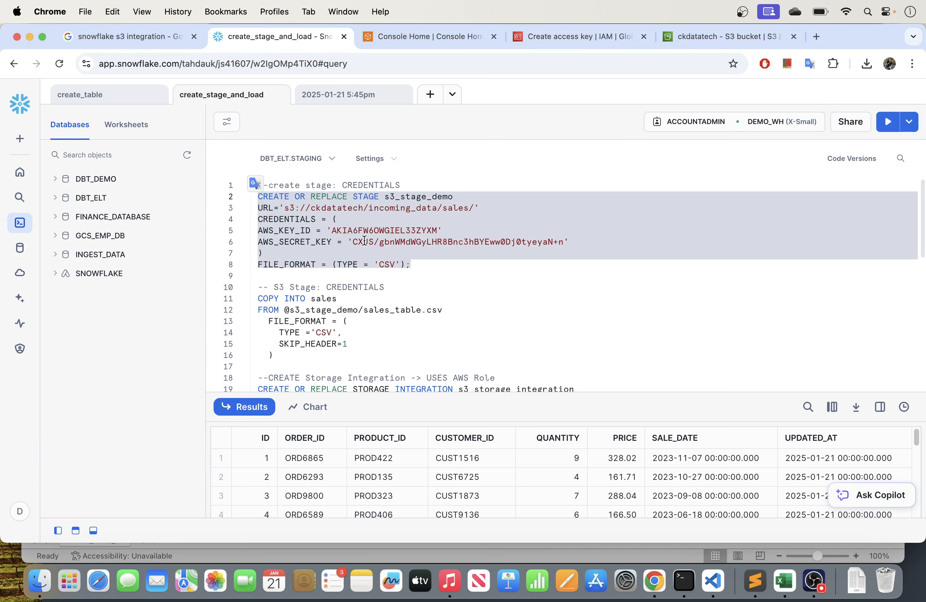
click(404, 242)
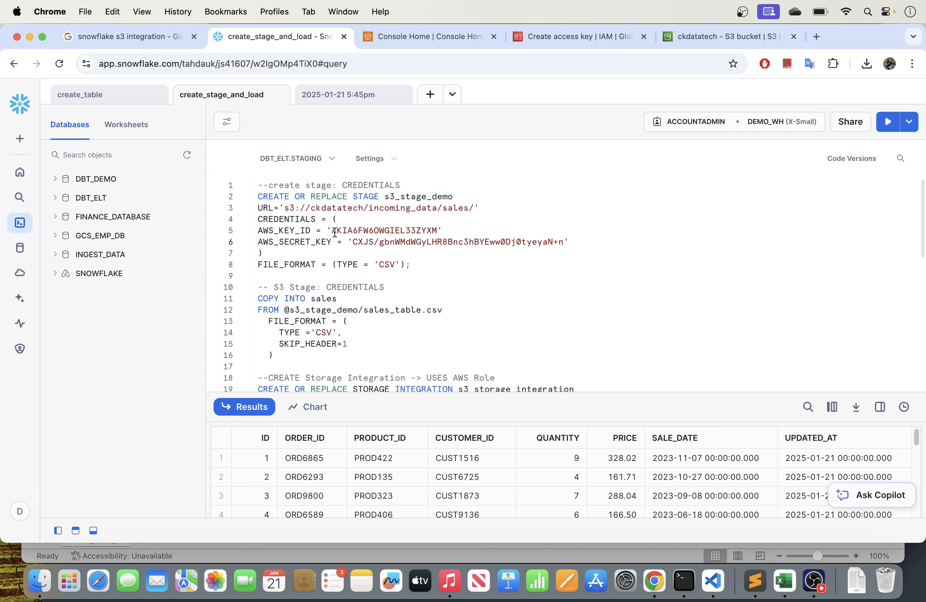
drag(332, 231, 438, 231)
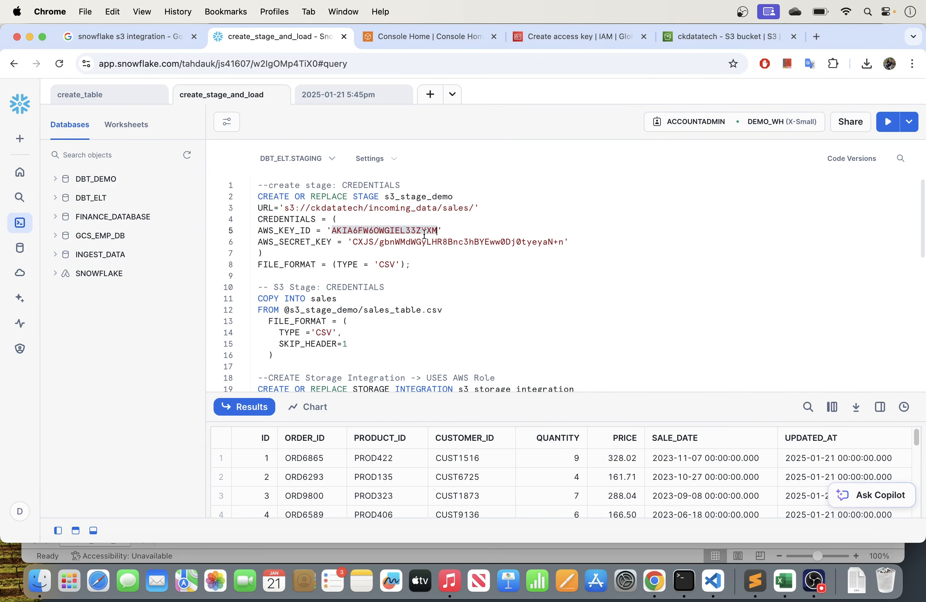
drag(353, 244, 564, 239)
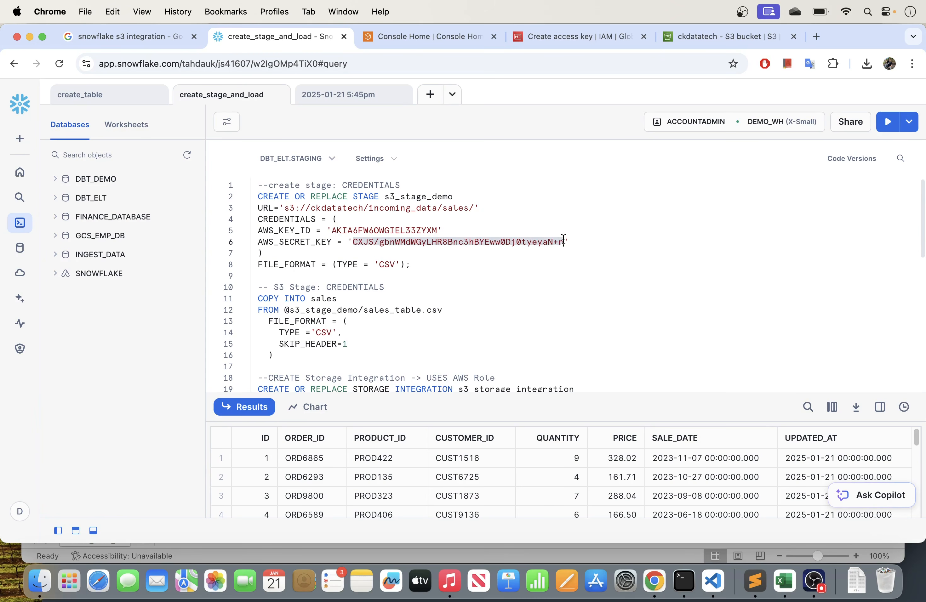
click(371, 243)
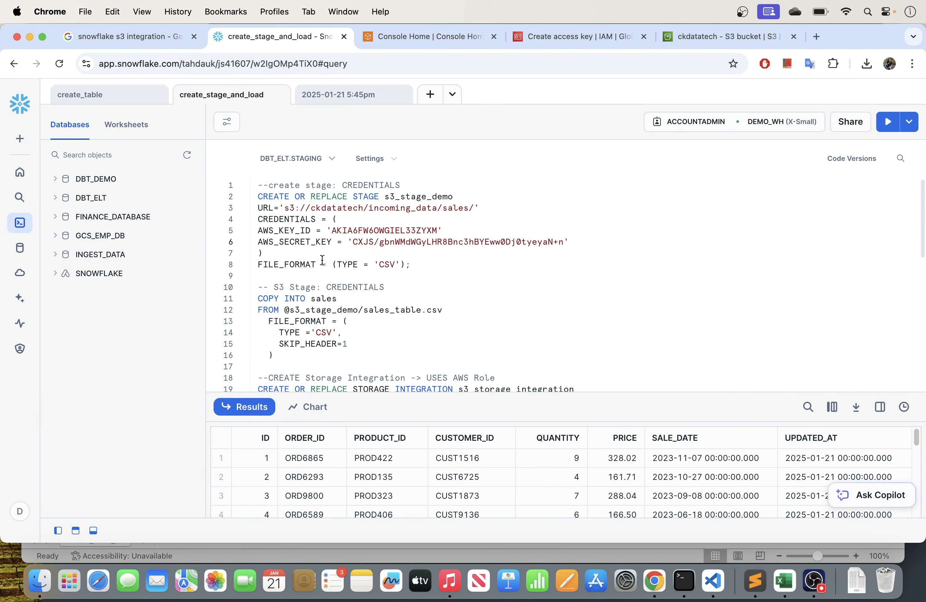
drag(418, 265, 257, 196)
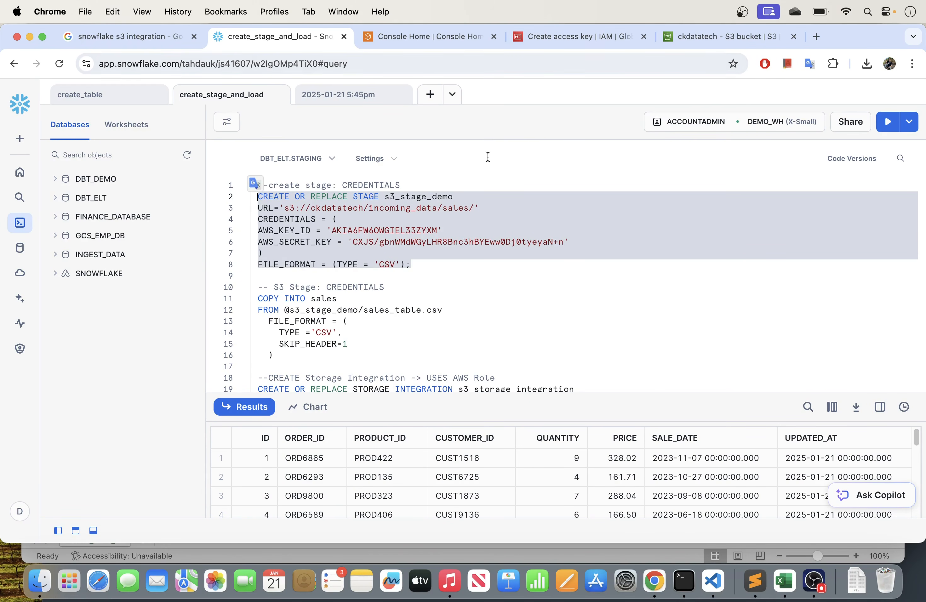
click(332, 221)
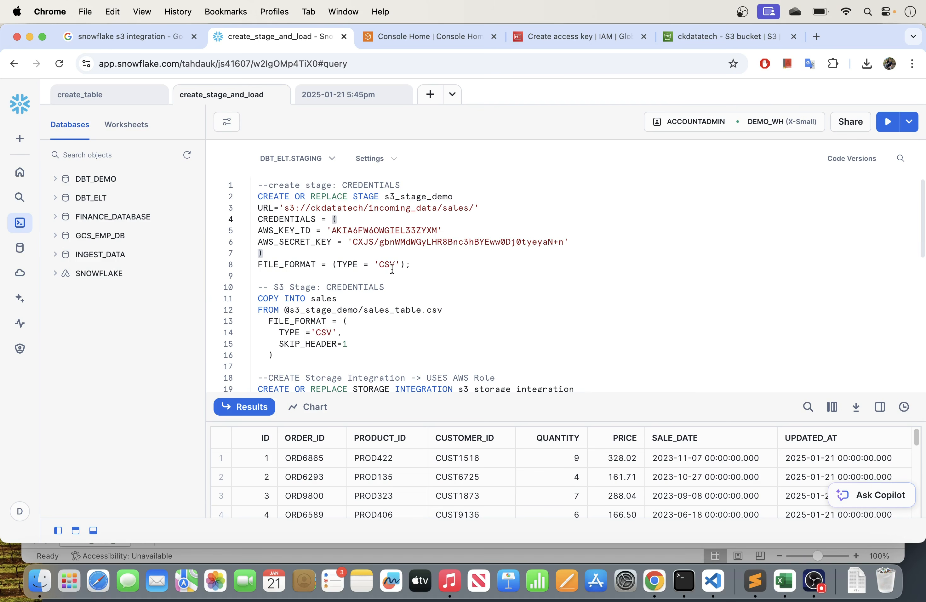
- Examine the s3_storage_integration creation statement, including its AWS role comment, the storage role ARN and the allowed locations
scroll(393, 267, down, 5)
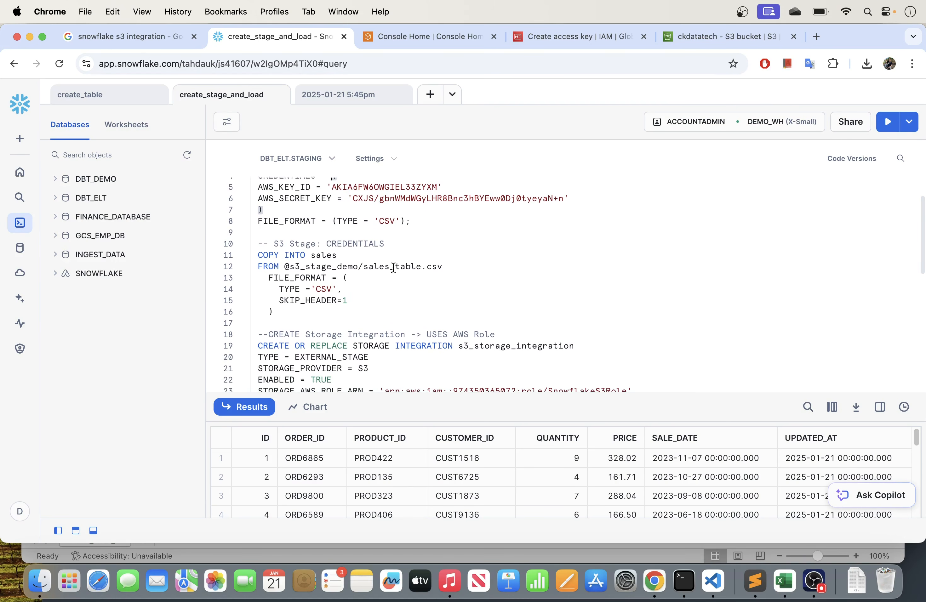
scroll(393, 267, down, 3)
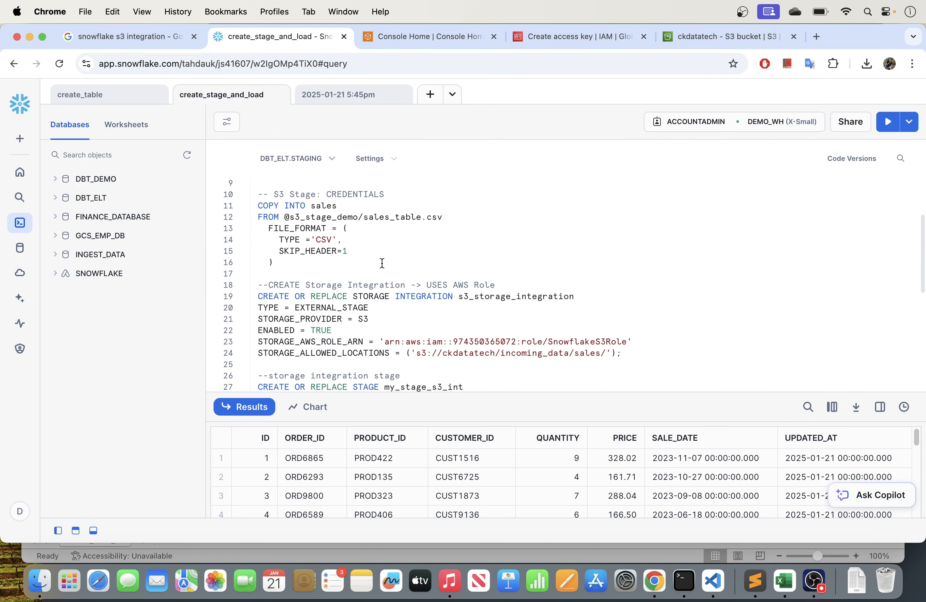
drag(269, 285, 489, 281)
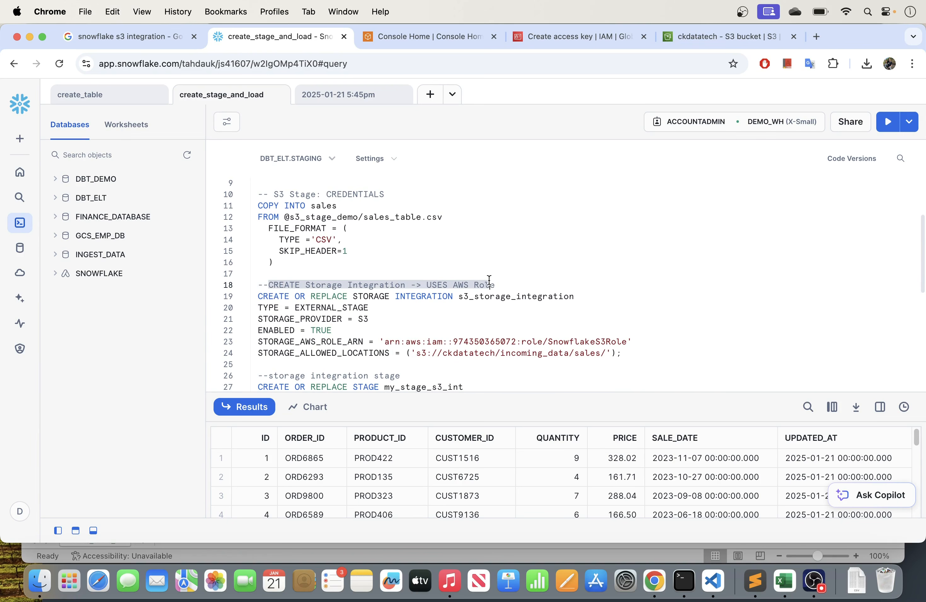
scroll(419, 260, down, 2)
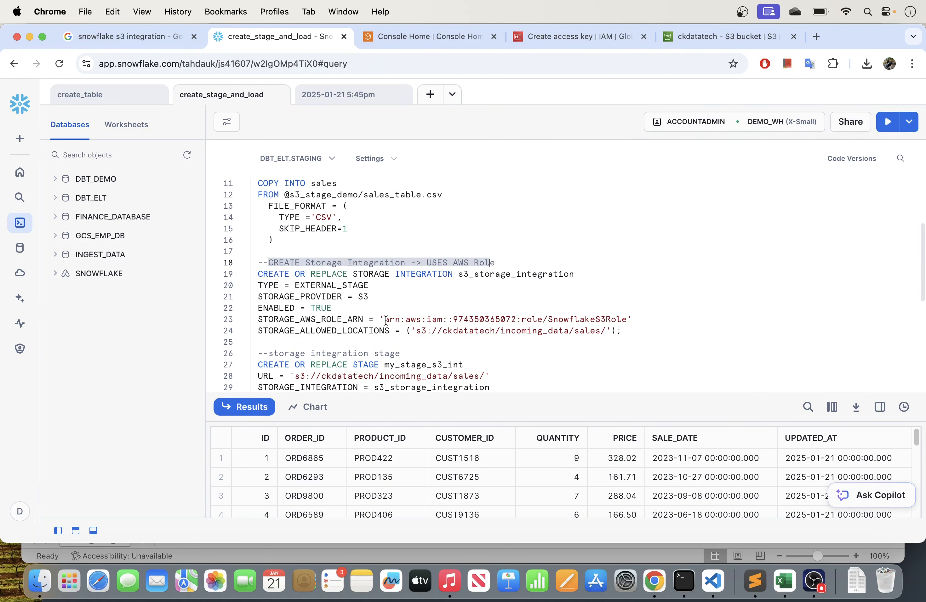
drag(386, 320, 633, 317)
click(542, 338)
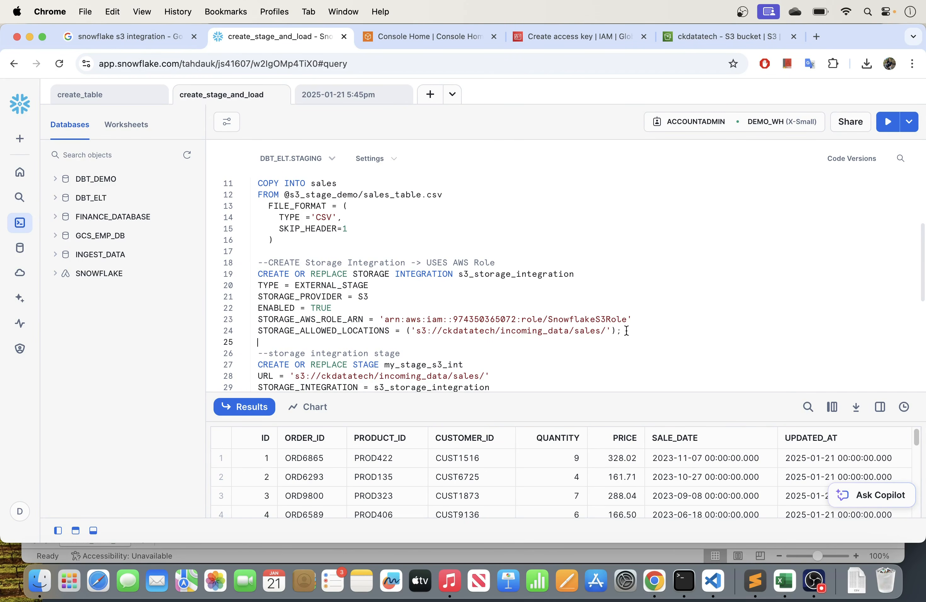
drag(625, 330, 267, 279)
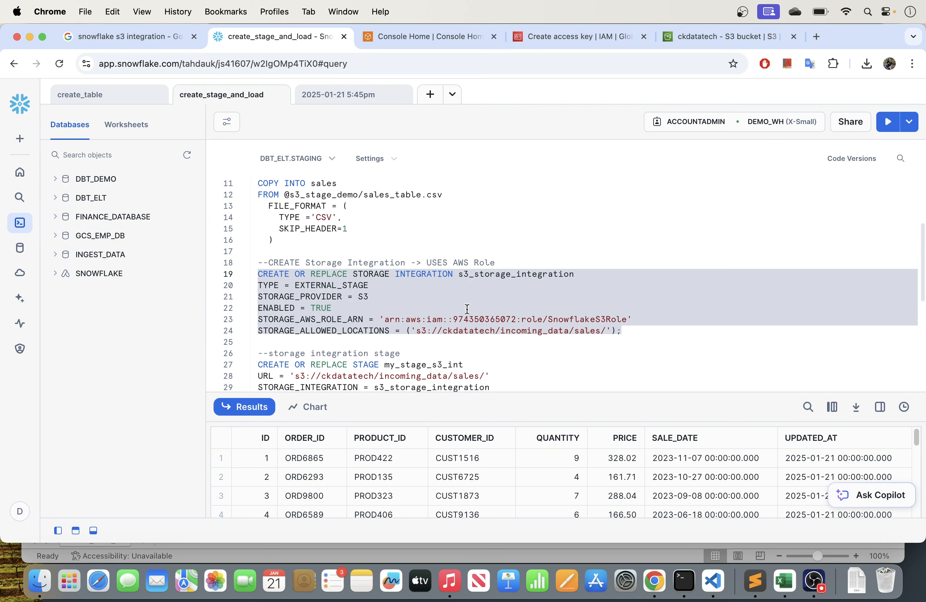
click(499, 316)
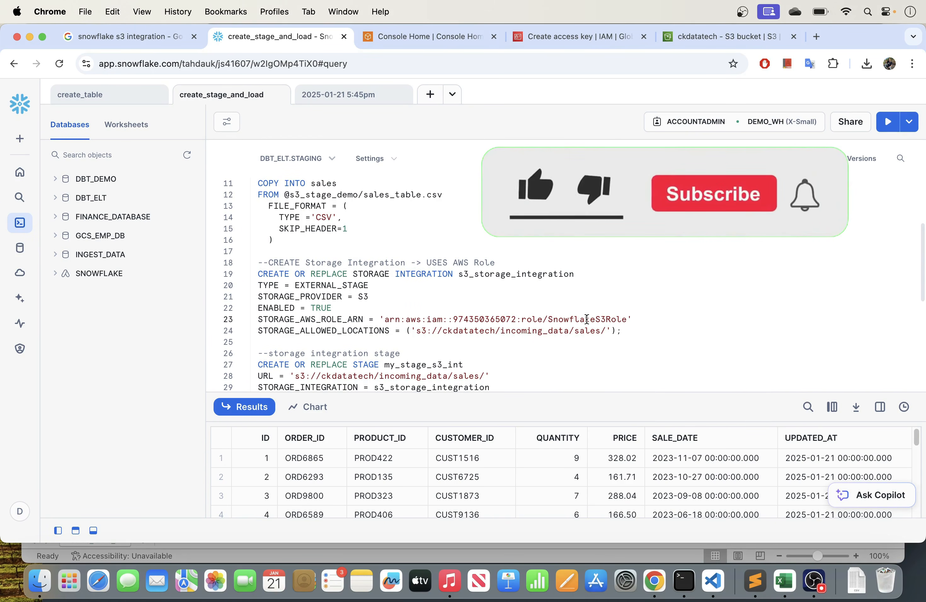
drag(621, 332, 239, 276)
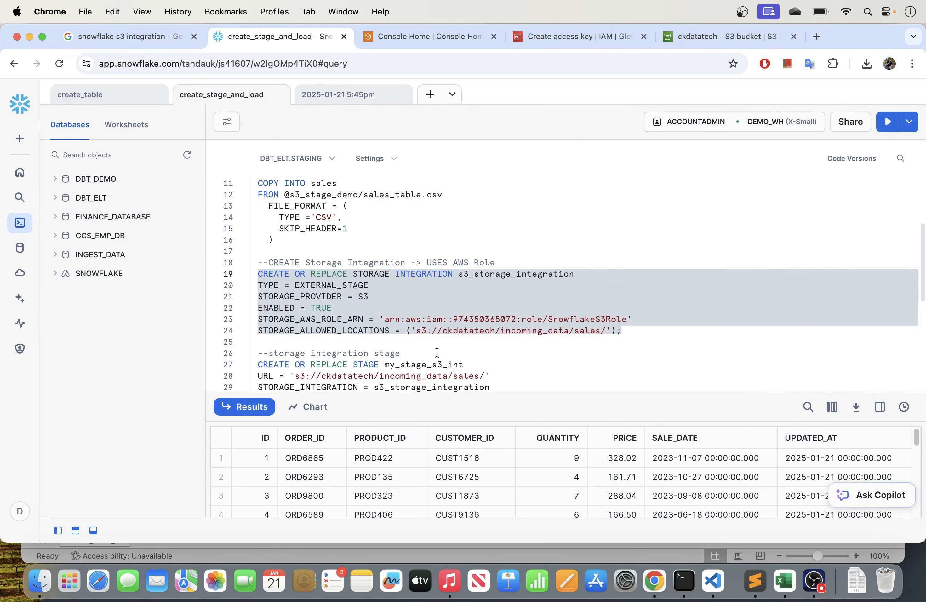
- Switch to the AWS IAM console and start creating a new role from the Roles list
click(547, 37)
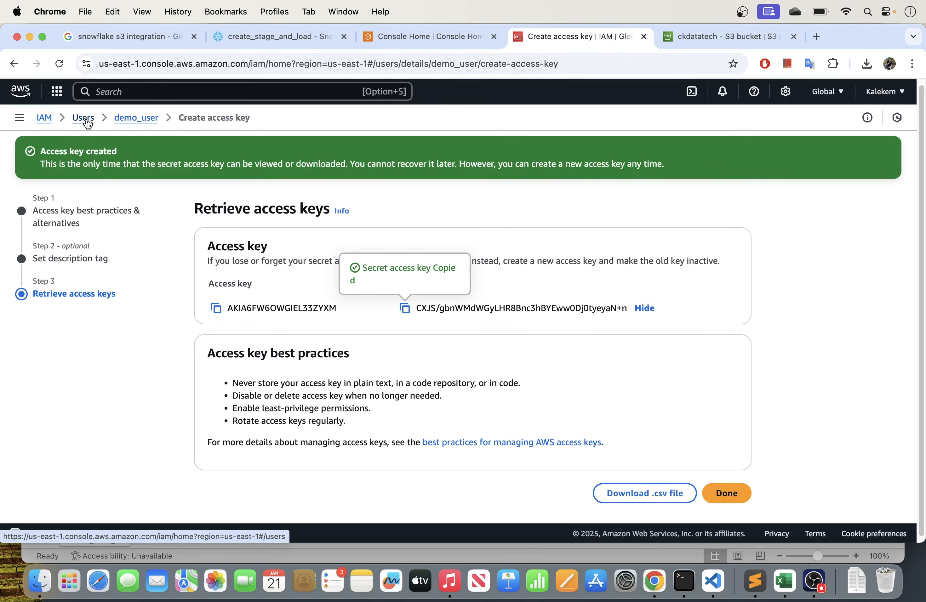
click(43, 118)
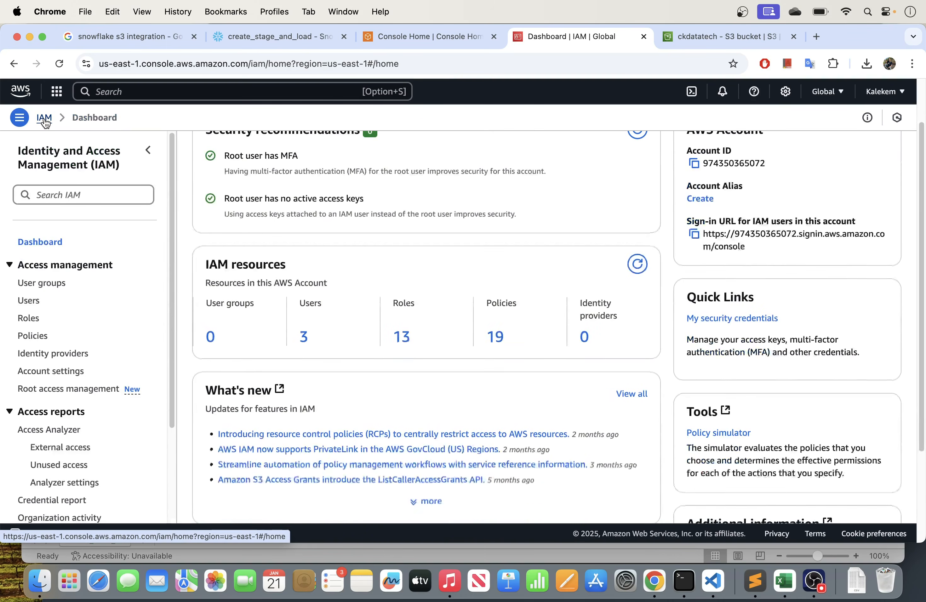
click(28, 320)
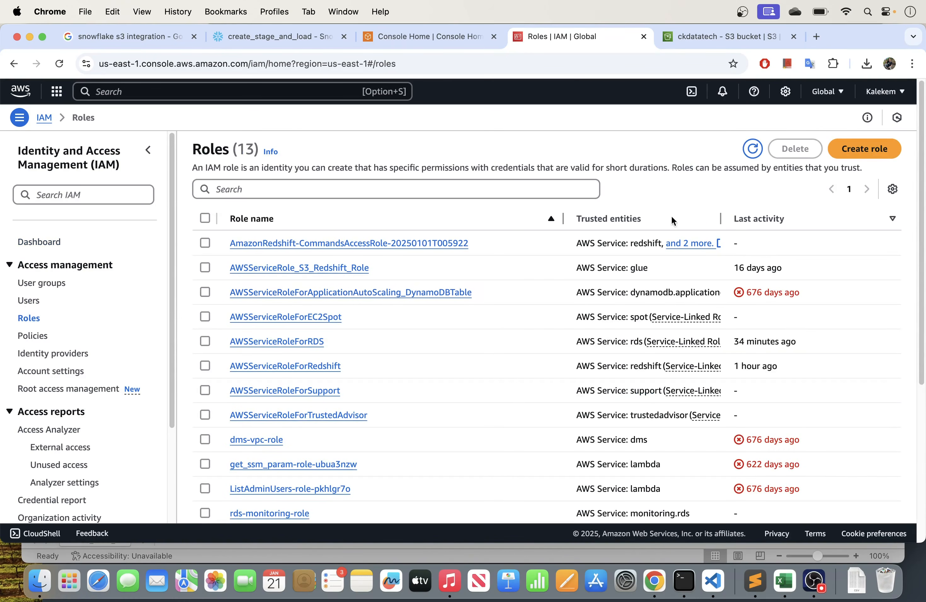
click(867, 152)
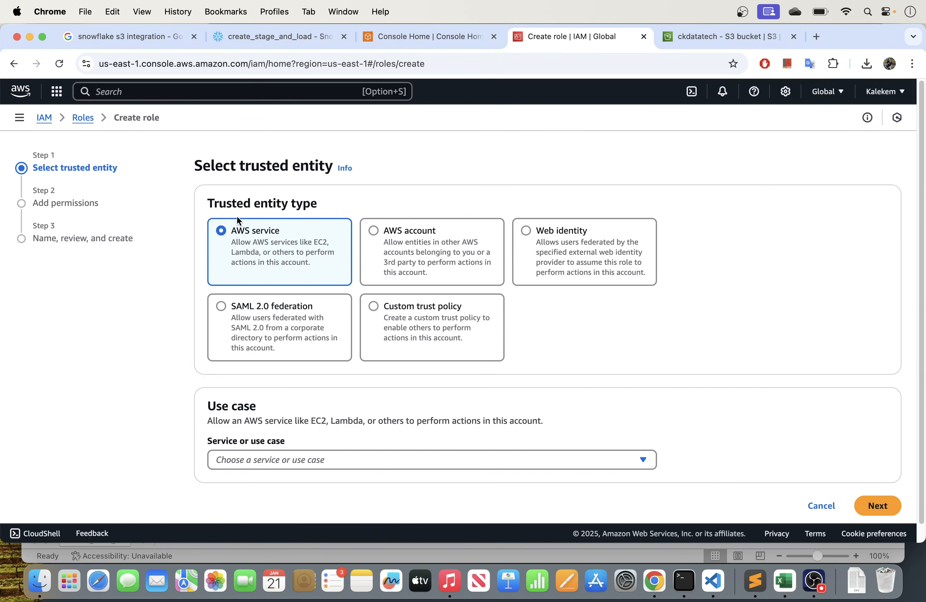
- Choose AWS account as the role's trusted entity type, with this account as the trusted account
click(376, 230)
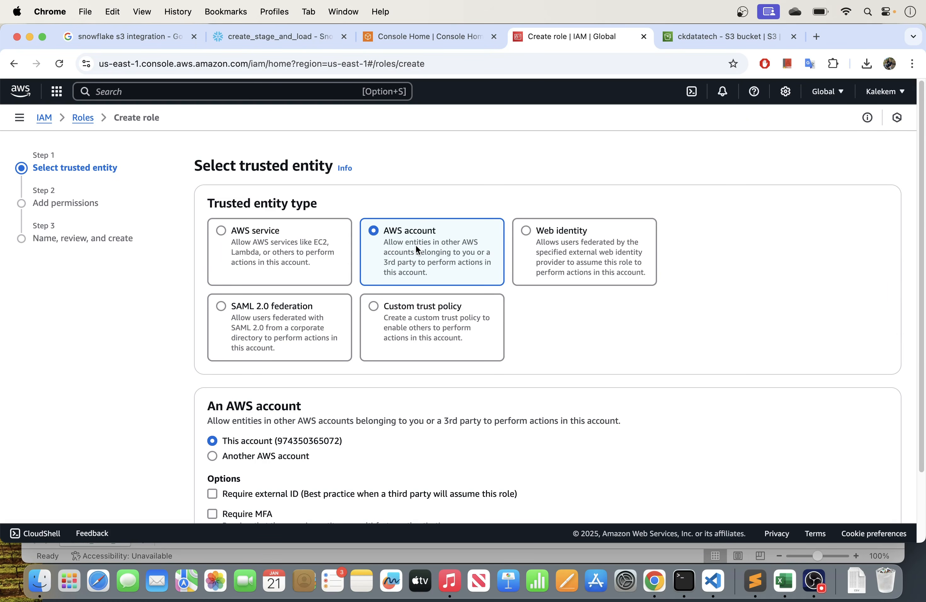
scroll(309, 443, down, 1)
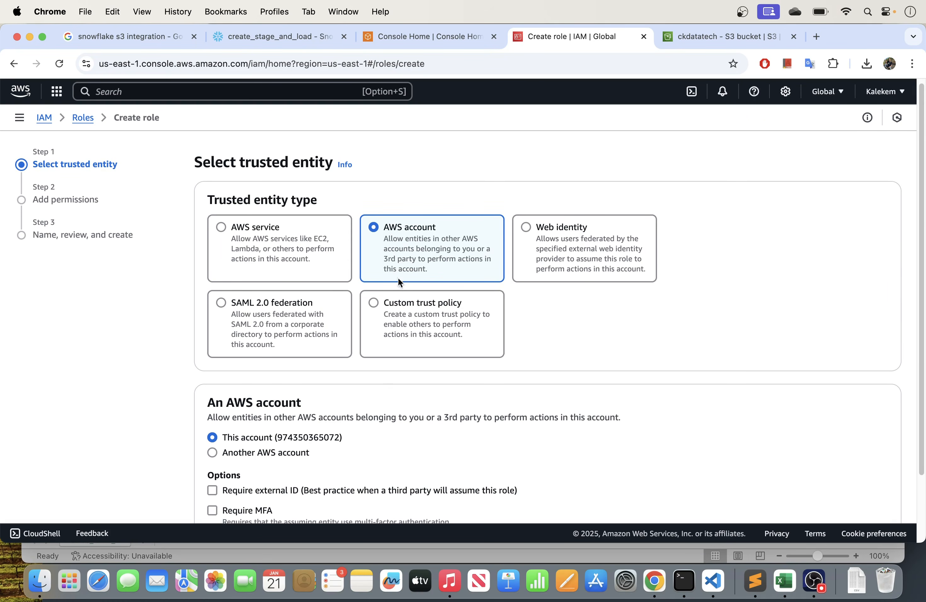
scroll(374, 377, down, 3)
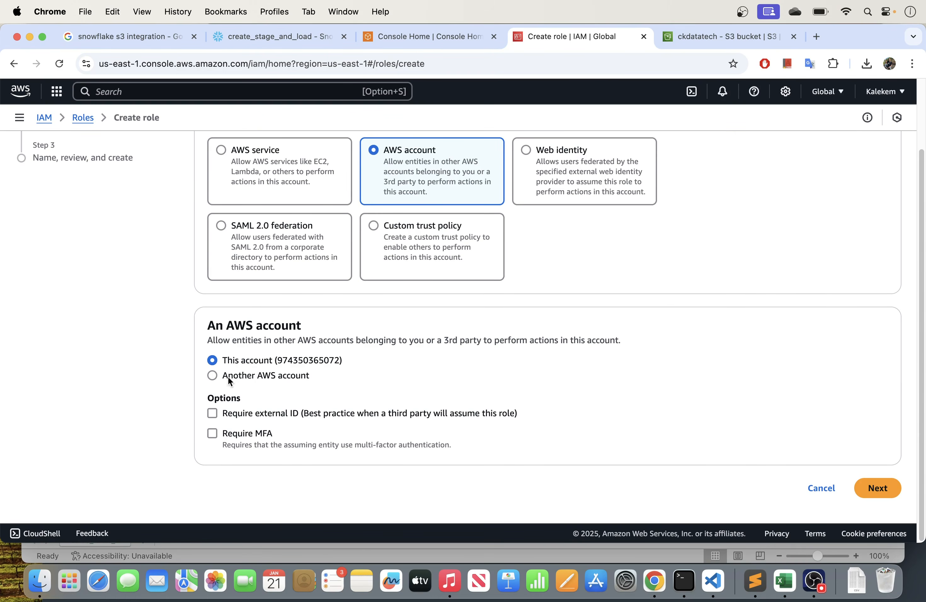
click(212, 376)
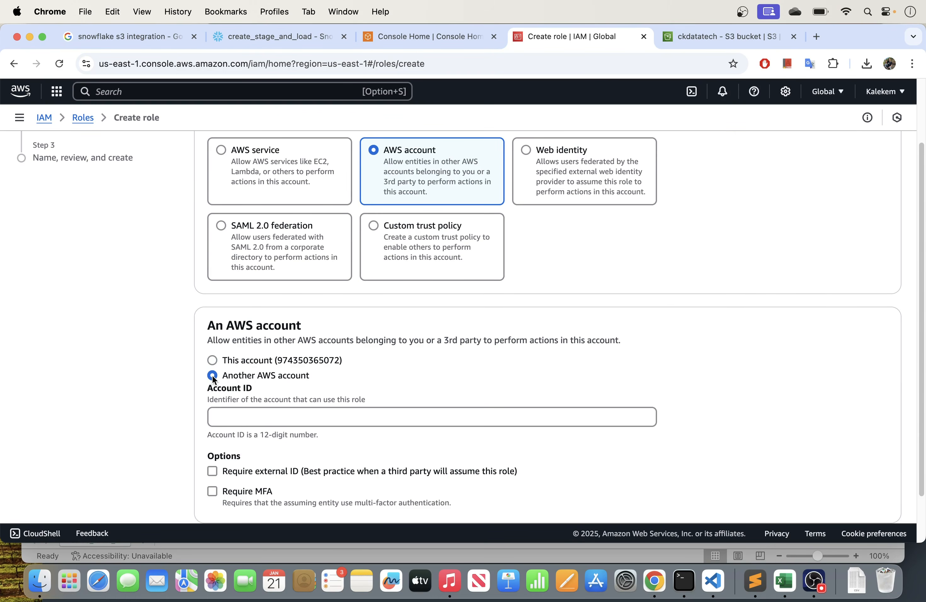
click(240, 420)
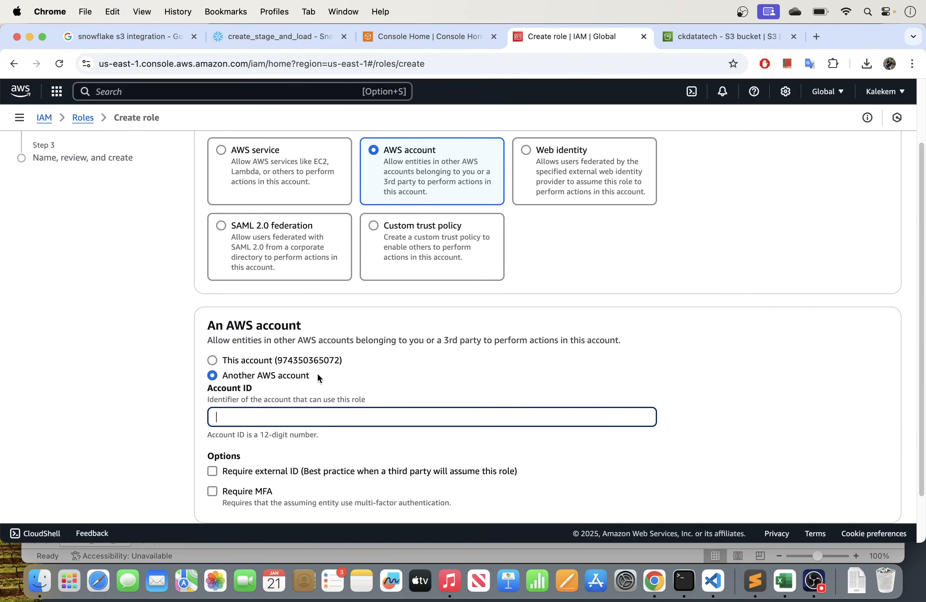
click(212, 360)
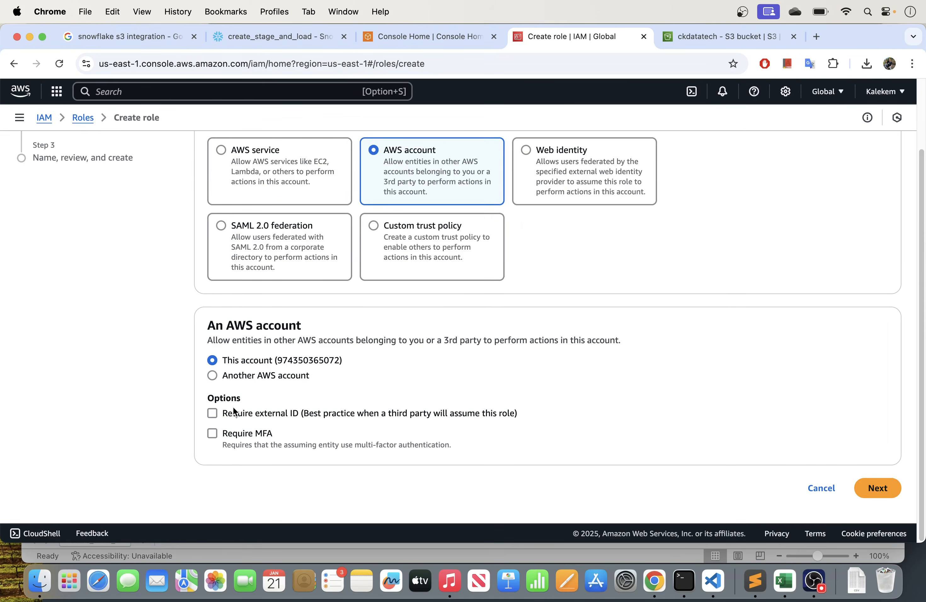
- Require an external ID for assuming the role and enter 0000 as its value
click(211, 413)
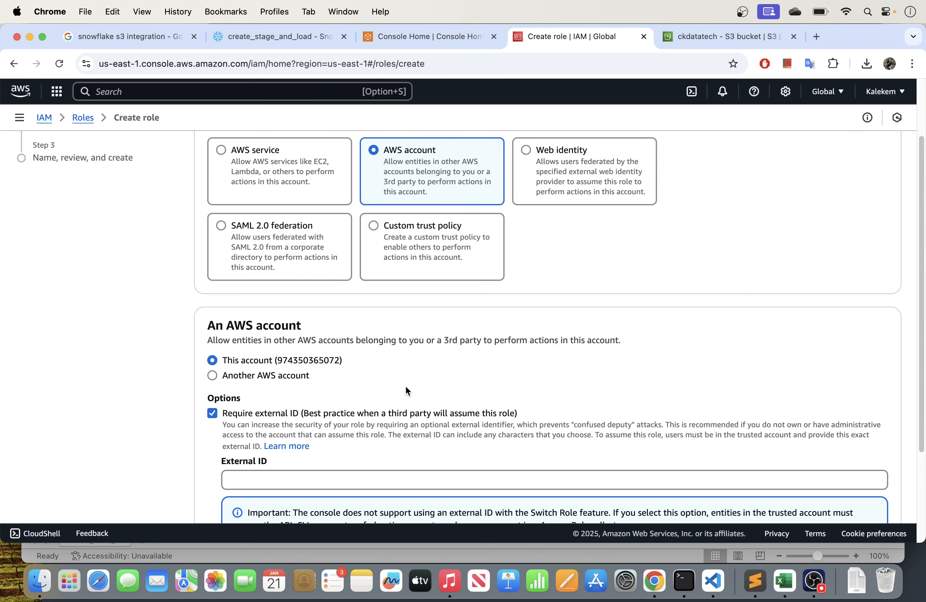
scroll(407, 386, down, 2)
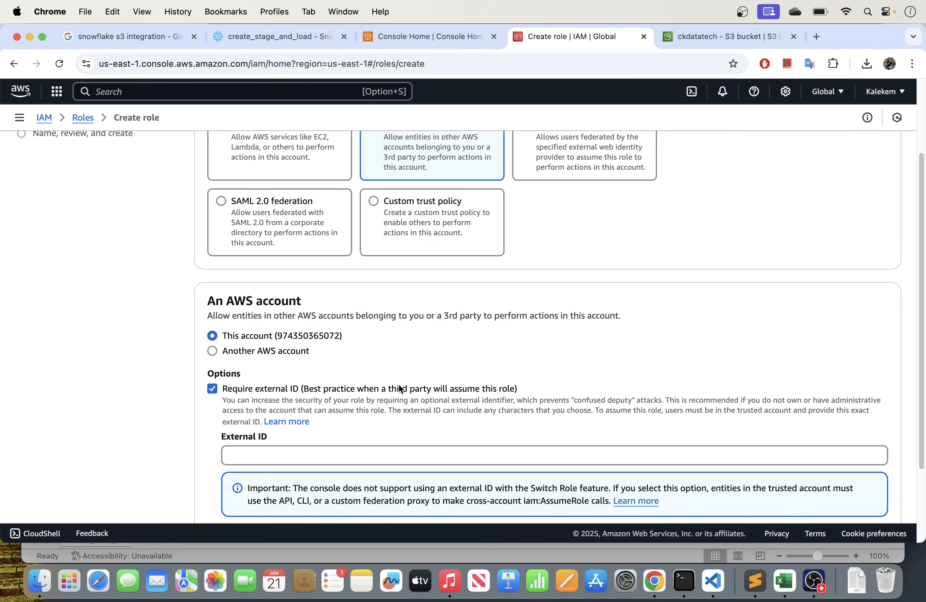
scroll(385, 368, down, 3)
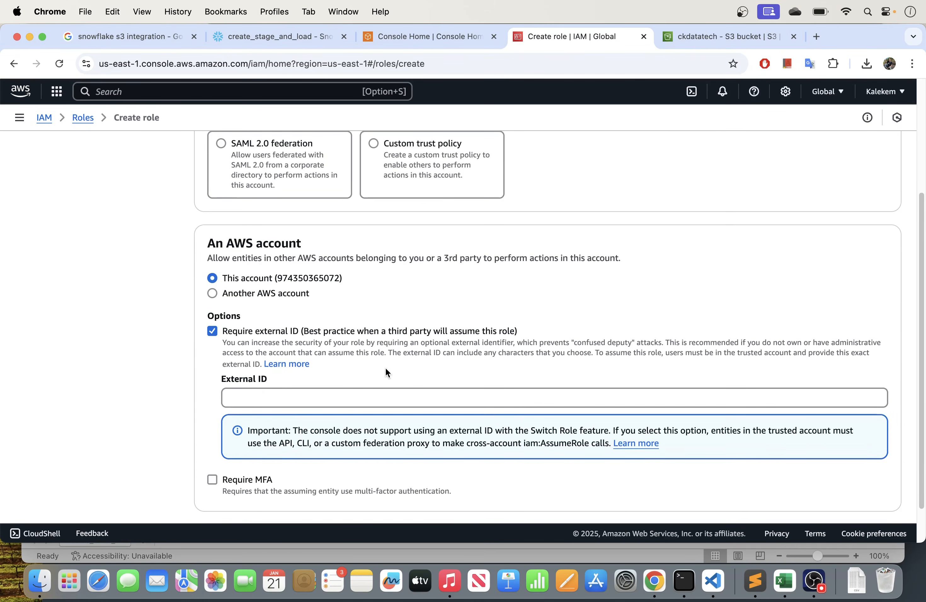
click(257, 392)
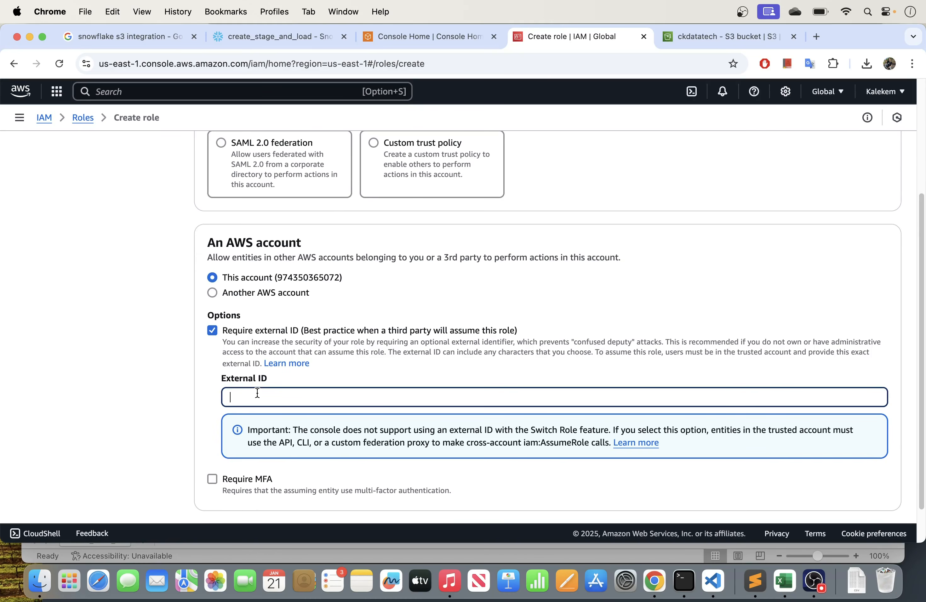
text(000)
drag(253, 398, 223, 401)
scroll(408, 334, down, 2)
click(281, 363)
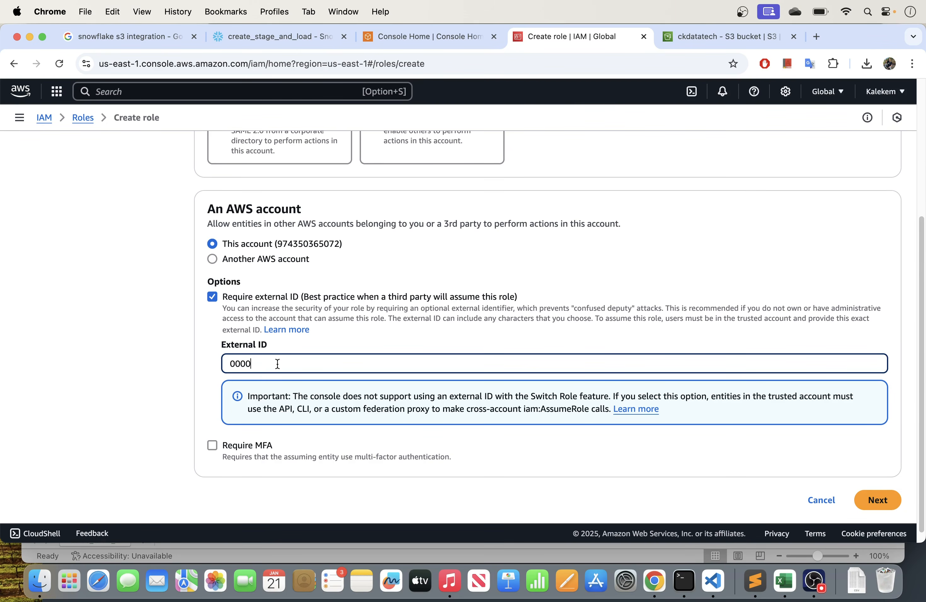
- Find the S3 permissions policies and attach AmazonS3FullAccess to the new role
click(876, 501)
click(320, 260)
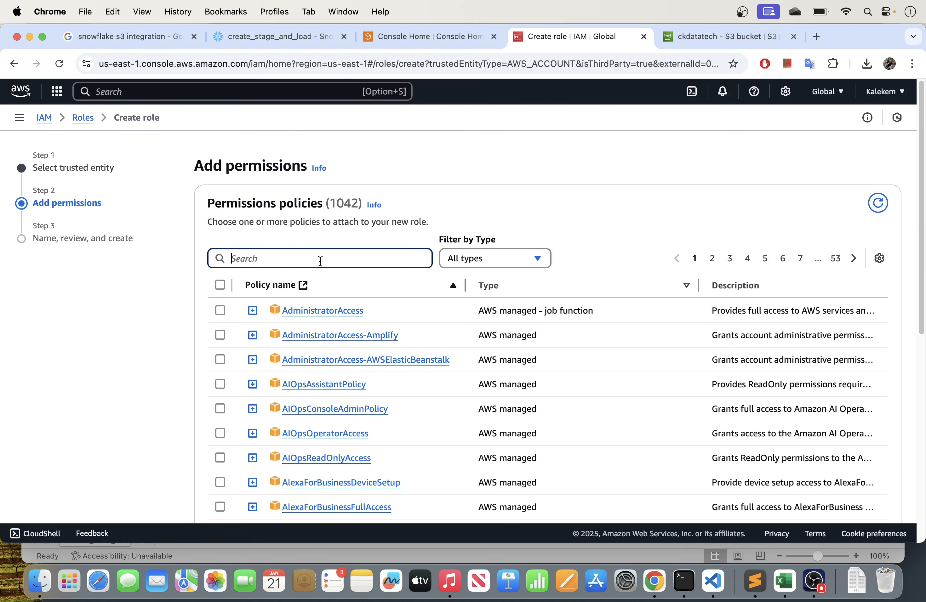
text(s3)
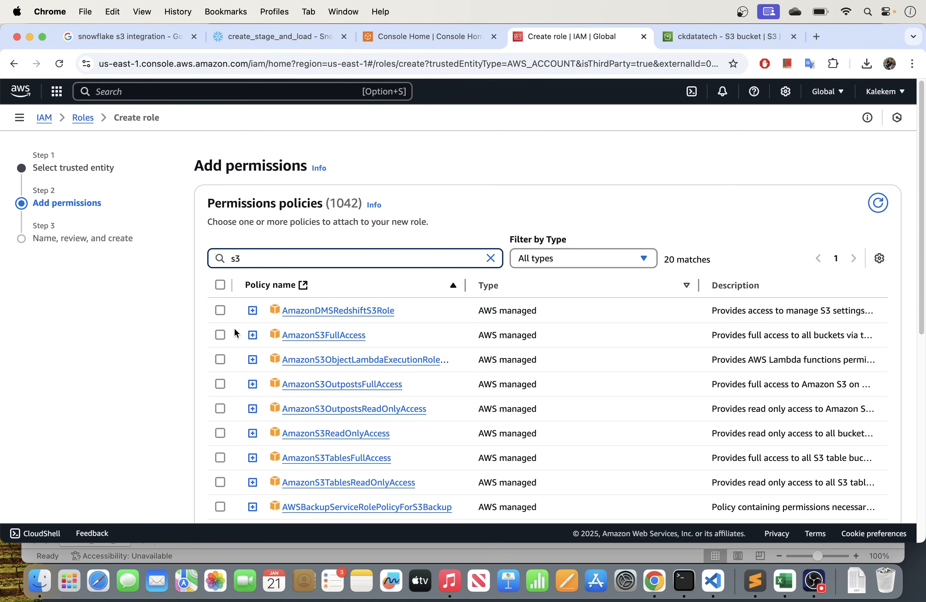
click(220, 335)
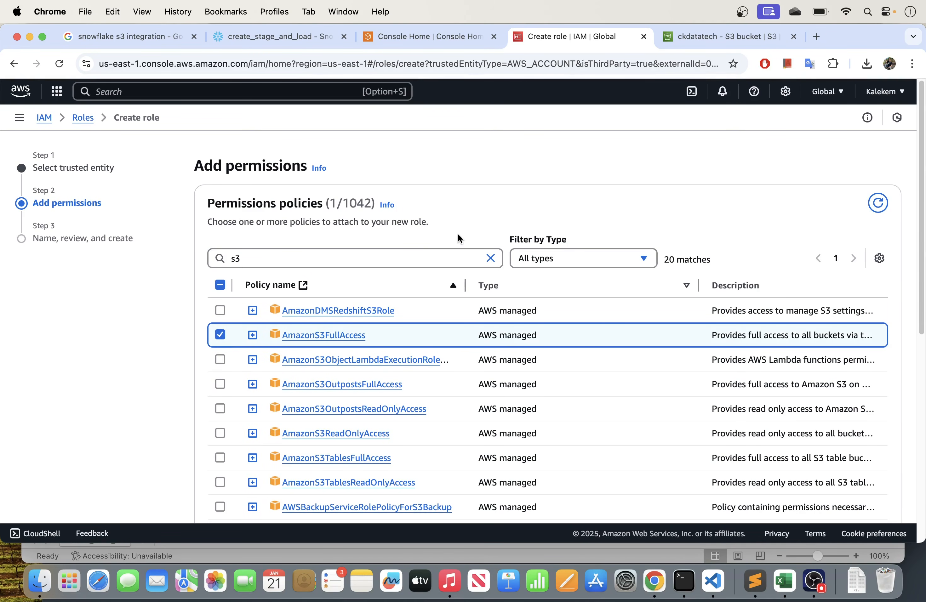
scroll(520, 230, down, 4)
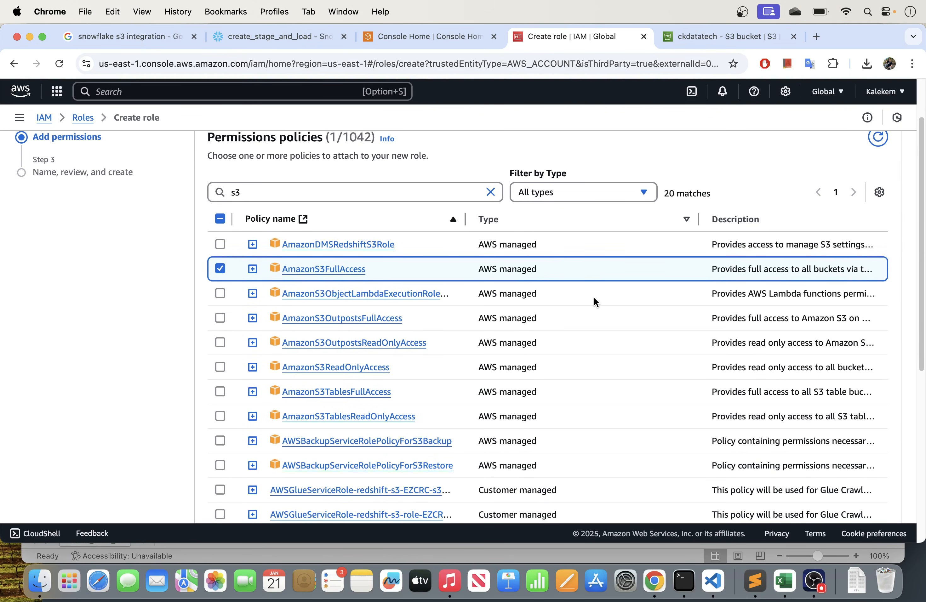
scroll(601, 298, down, 10)
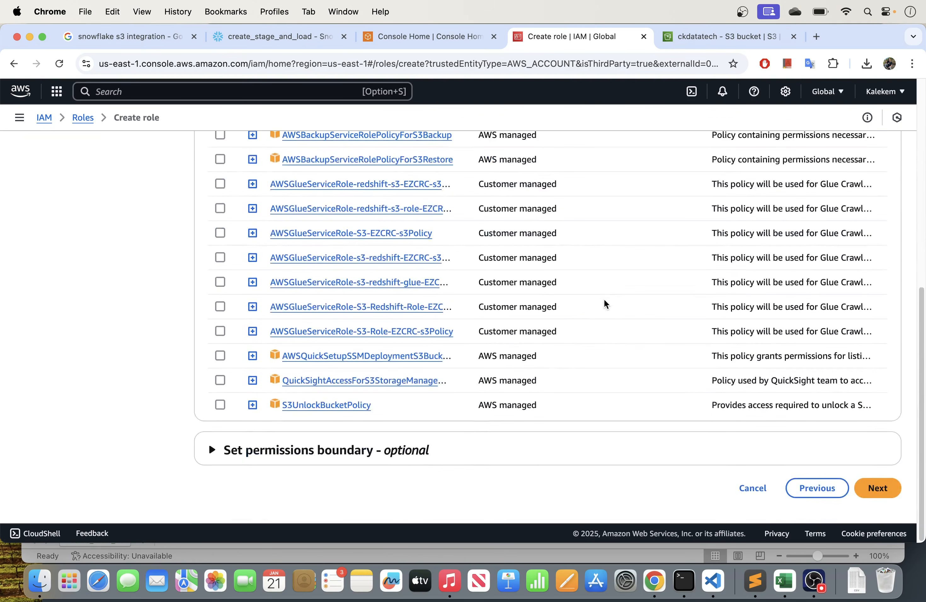
scroll(604, 299, up, 12)
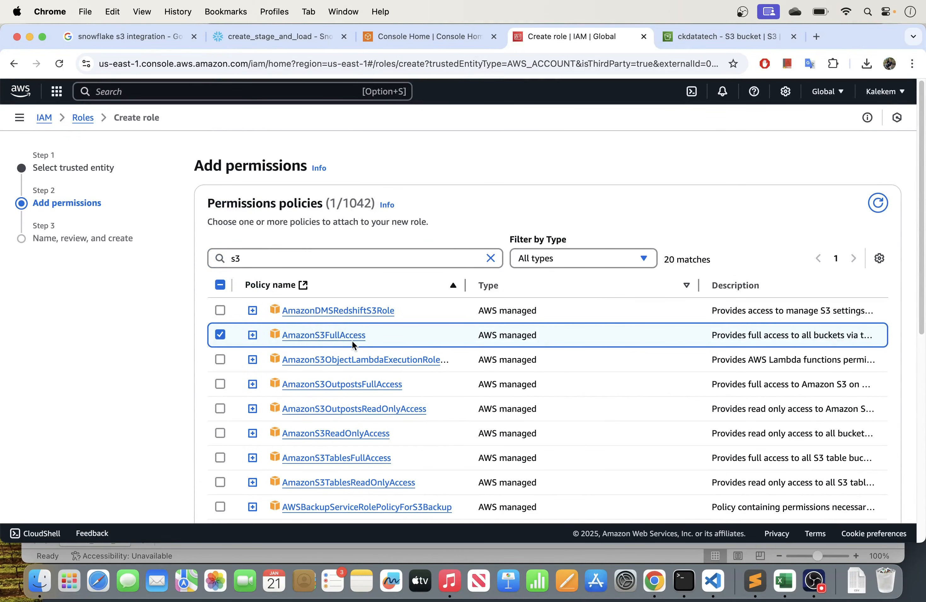
scroll(363, 369, down, 3)
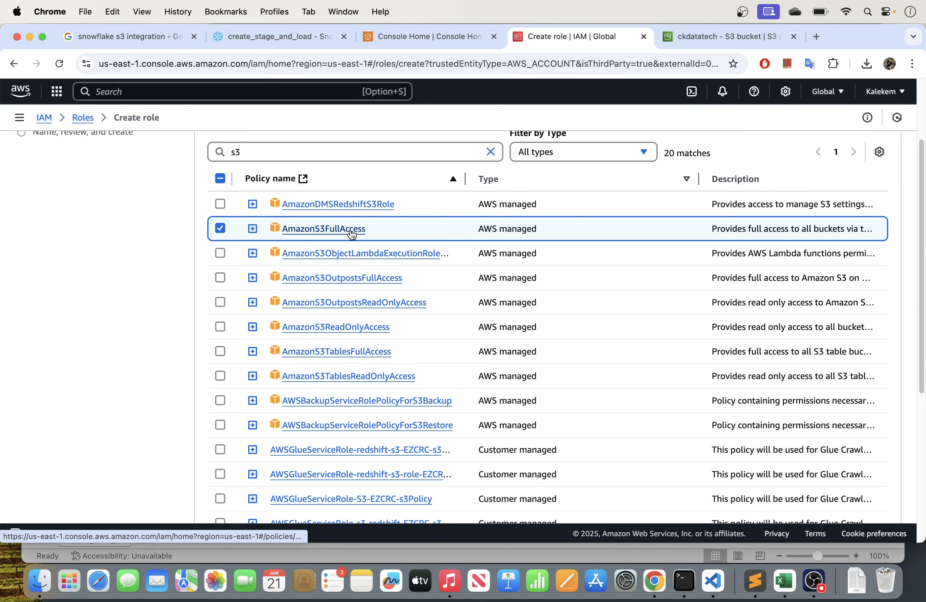
scroll(641, 411, down, 5)
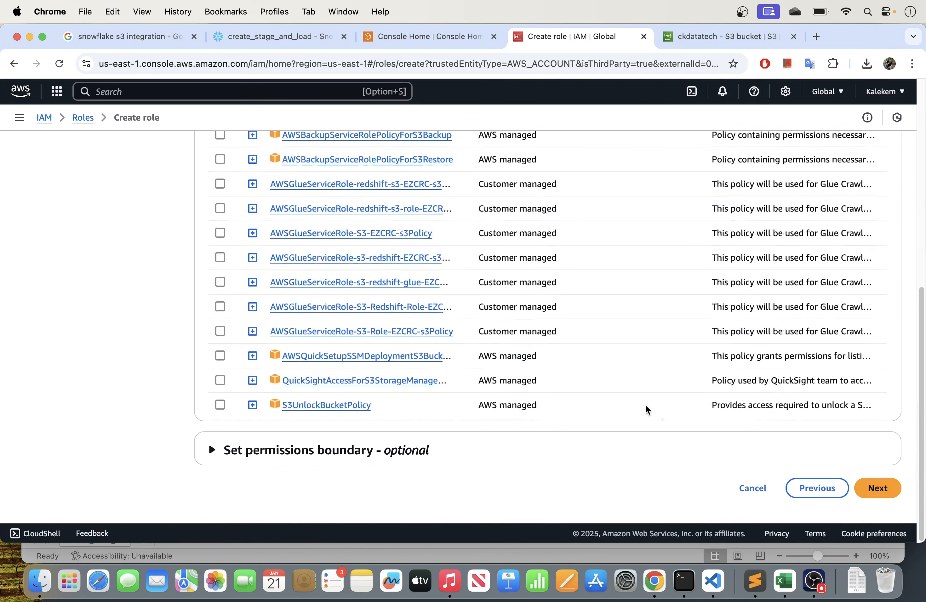
click(877, 487)
- Name the role SnowflakeS3Role and create it with the reviewed trust policy and permissions
click(294, 189)
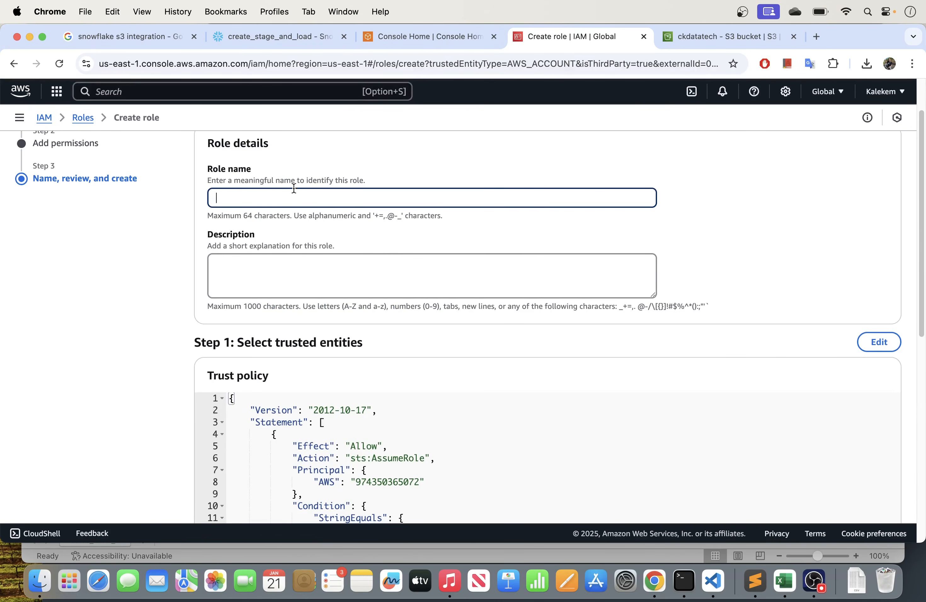
text(SnowflakeS3Role)
scroll(377, 233, down, 8)
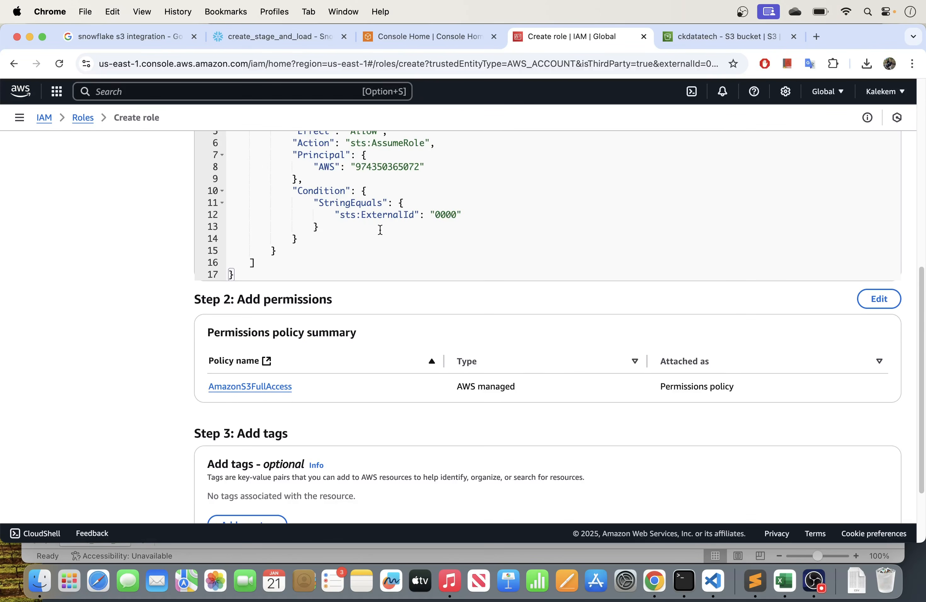
scroll(556, 329, down, 3)
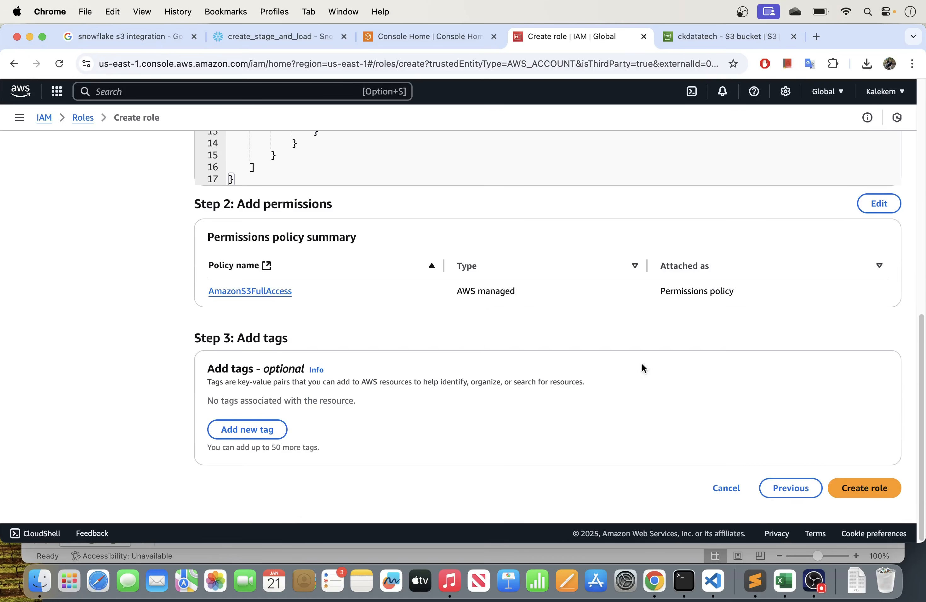
click(873, 493)
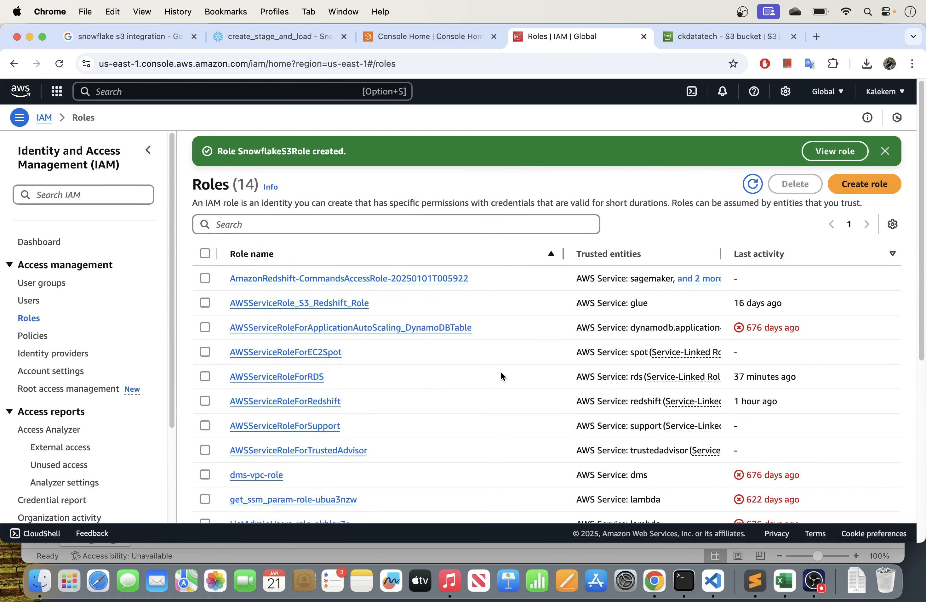
- Open the details of SnowflakeS3Role from the Roles list and copy its ARN
scroll(500, 374, down, 5)
scroll(459, 367, up, 3)
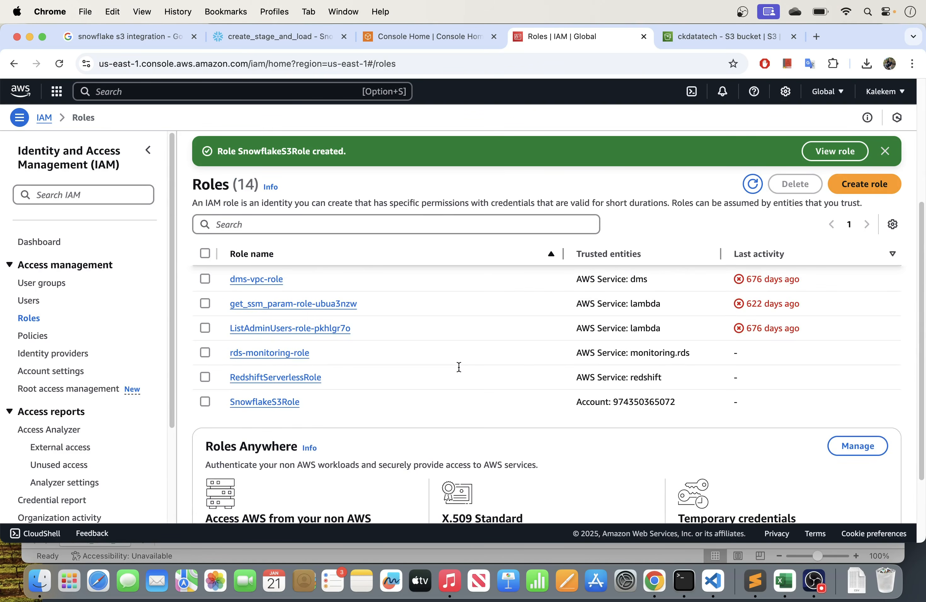
click(885, 151)
scroll(590, 214, down, 2)
click(259, 310)
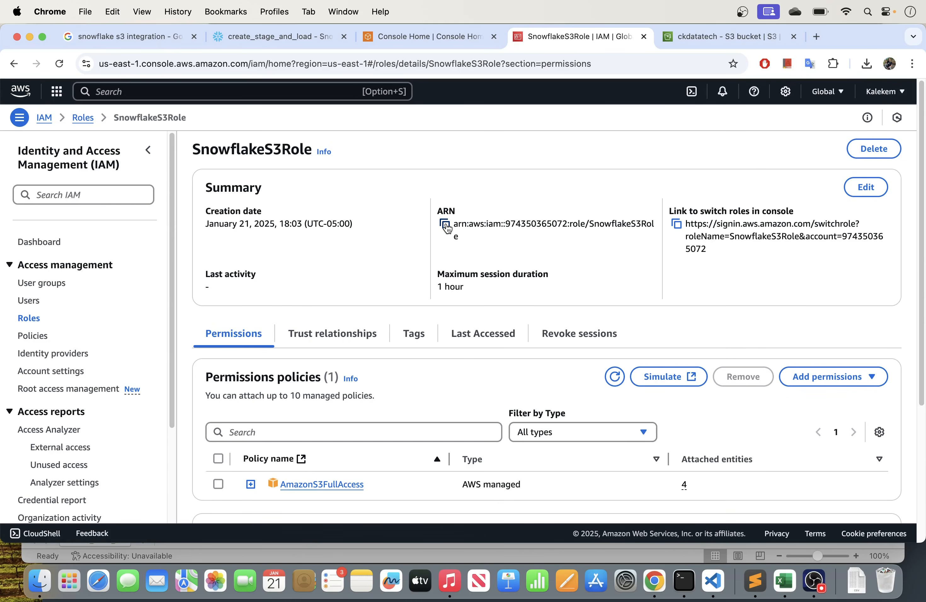
click(446, 225)
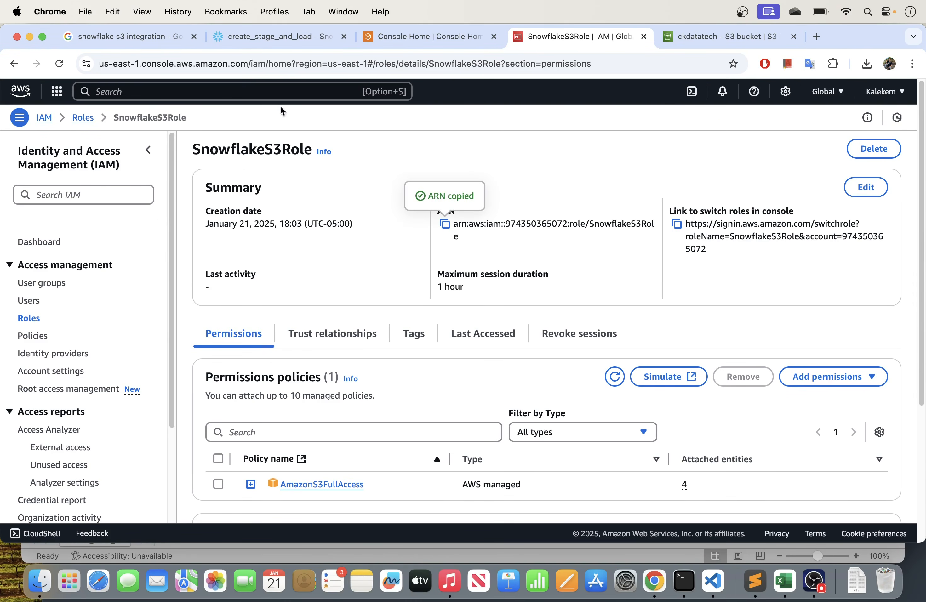
- Switch to the Snowflake create_stage_and_load worksheet and examine the storage integration's name, type, provider and enabled setting
click(253, 40)
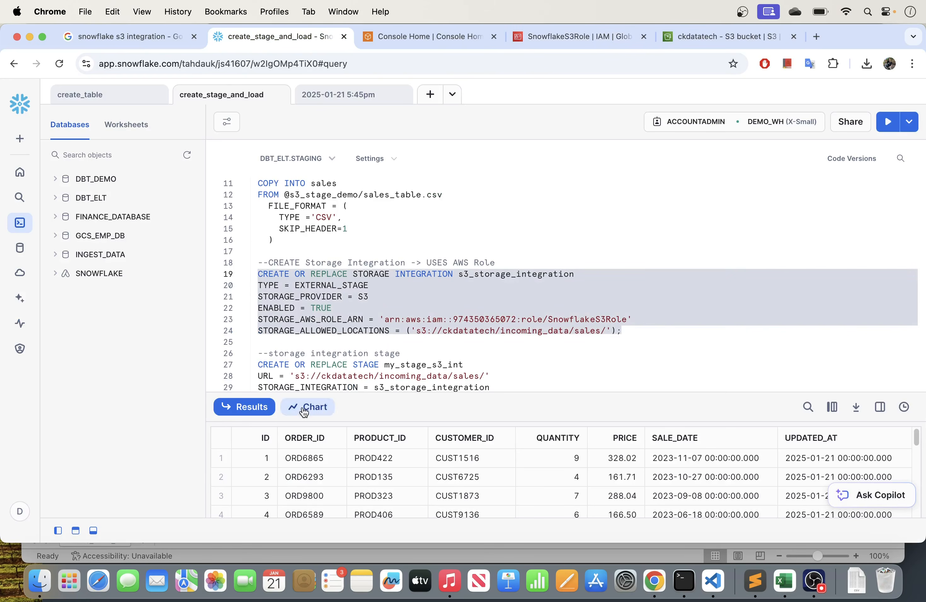
drag(463, 393, 463, 443)
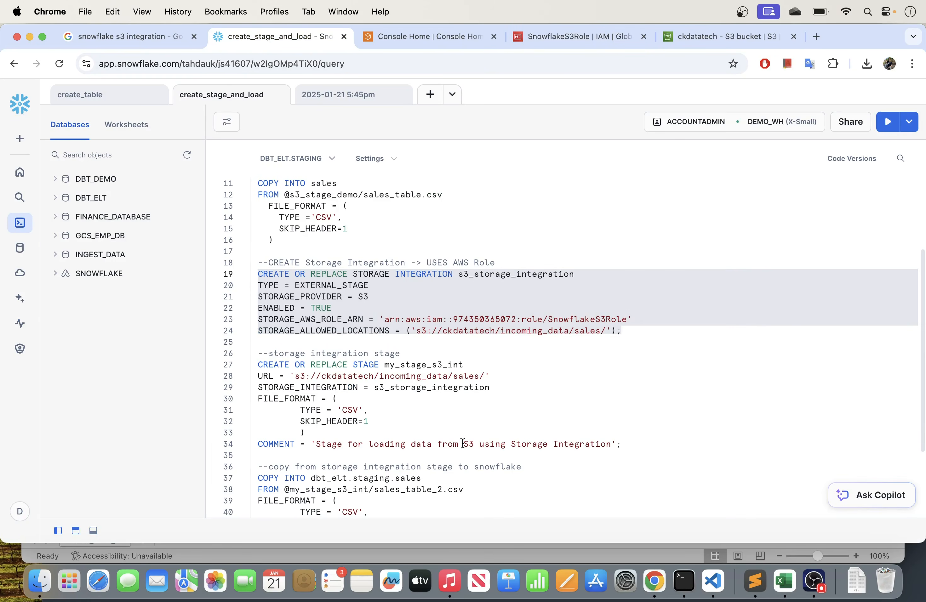
scroll(425, 303, down, 2)
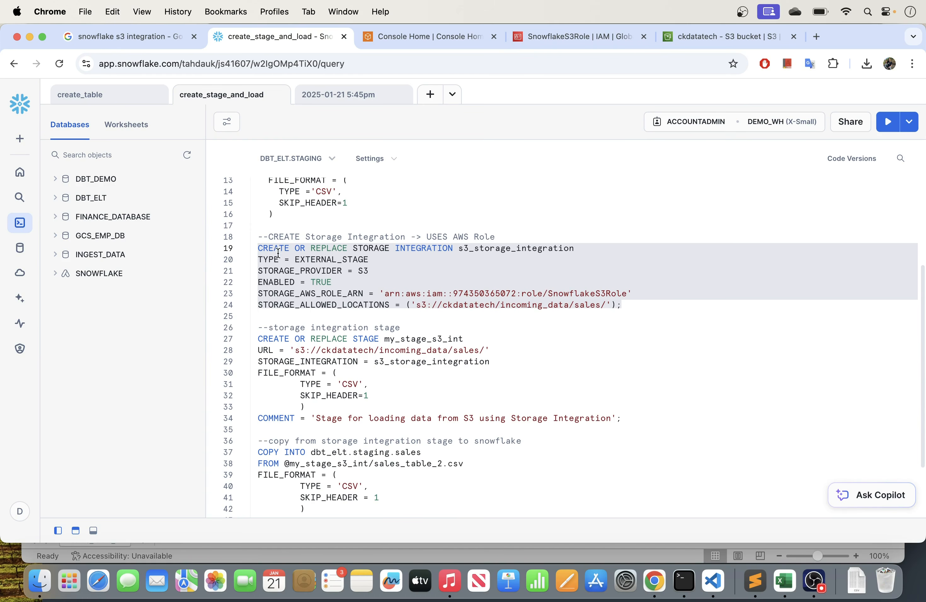
click(274, 259)
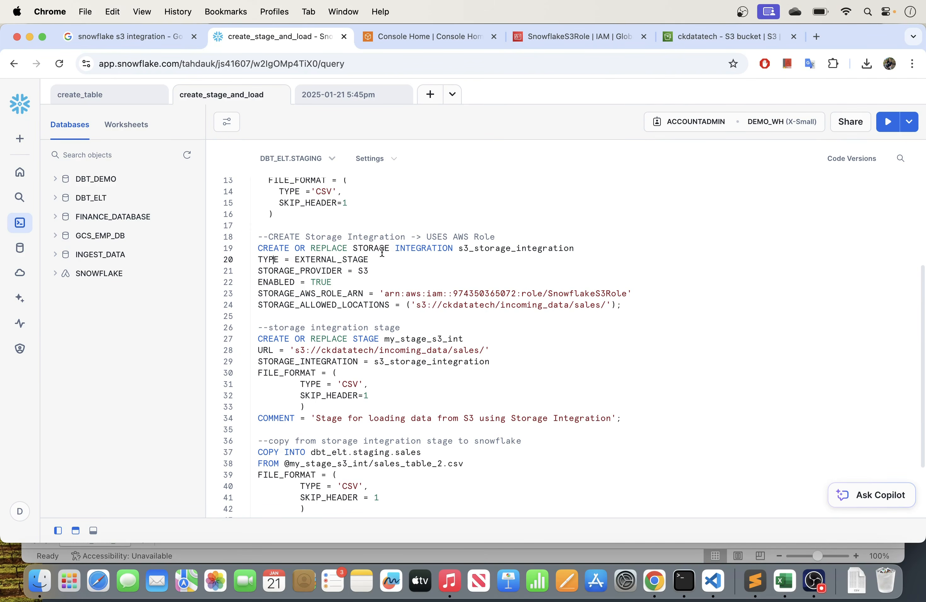
drag(457, 249, 582, 248)
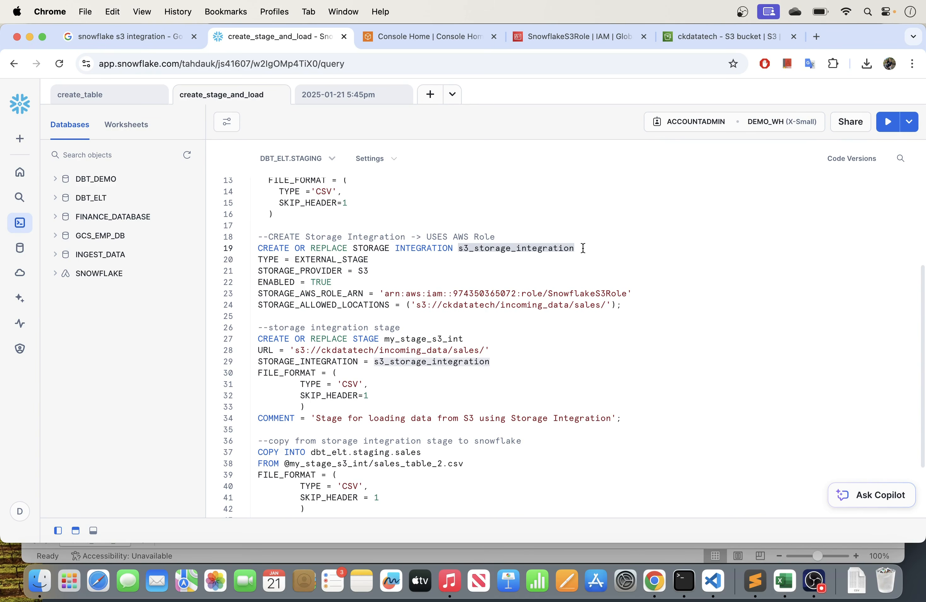
click(496, 249)
drag(456, 249, 582, 247)
click(284, 261)
drag(372, 260, 278, 259)
click(274, 270)
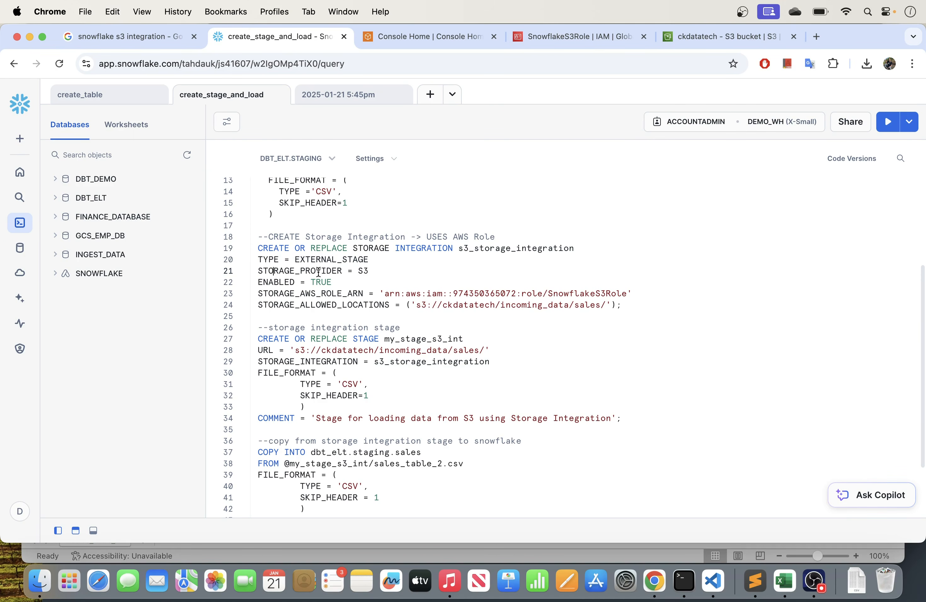
drag(378, 271, 273, 270)
drag(332, 282, 253, 283)
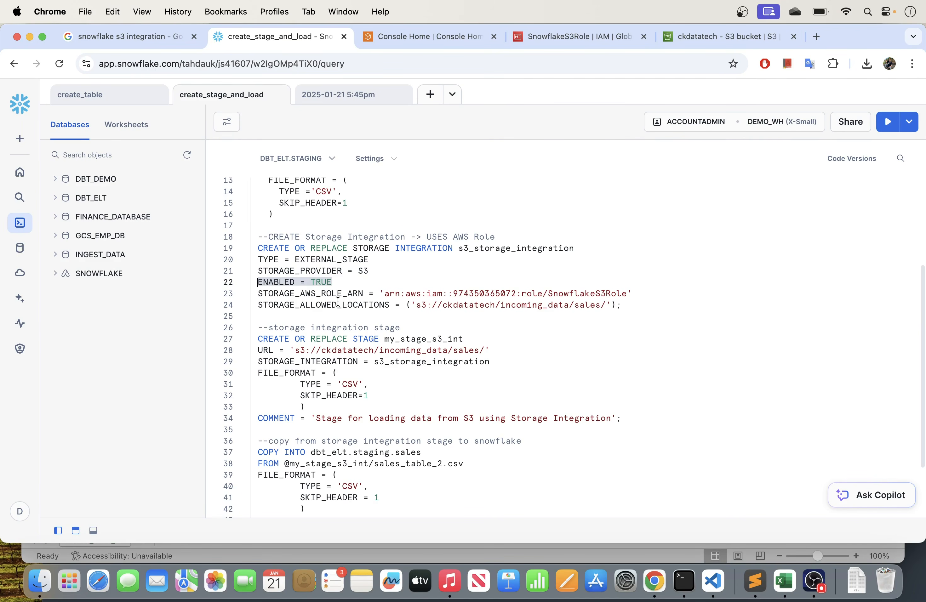
- Replace the STORAGE_AWS_ROLE_ARN value with the copied SnowflakeS3Role ARN, checking it against the role's page in AWS IAM
drag(385, 294, 628, 290)
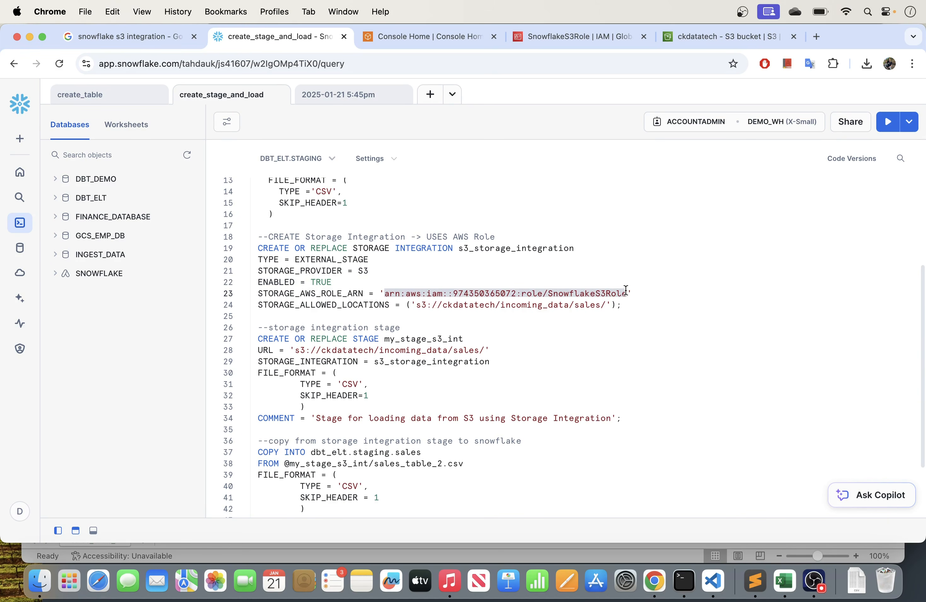
key(super+c)
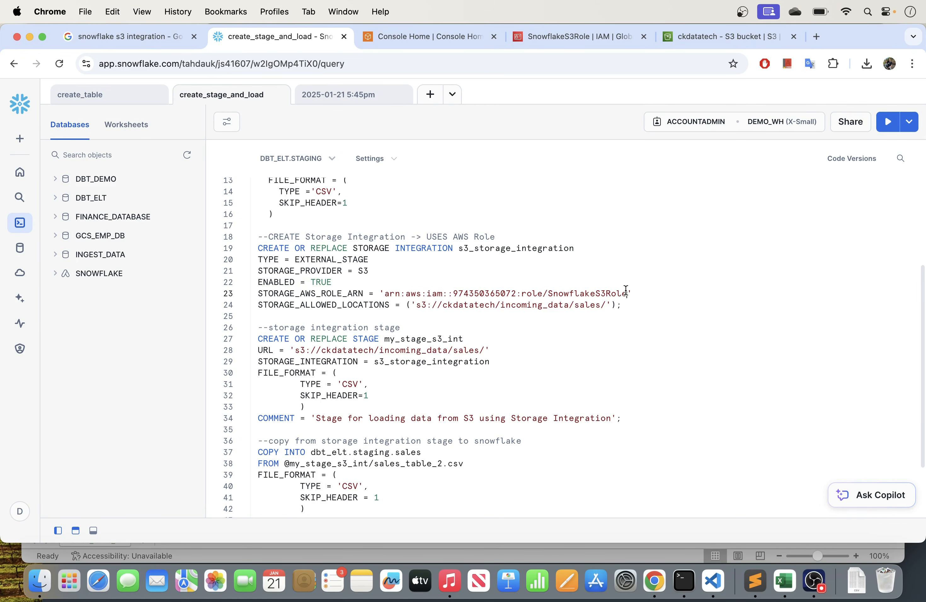
click(552, 43)
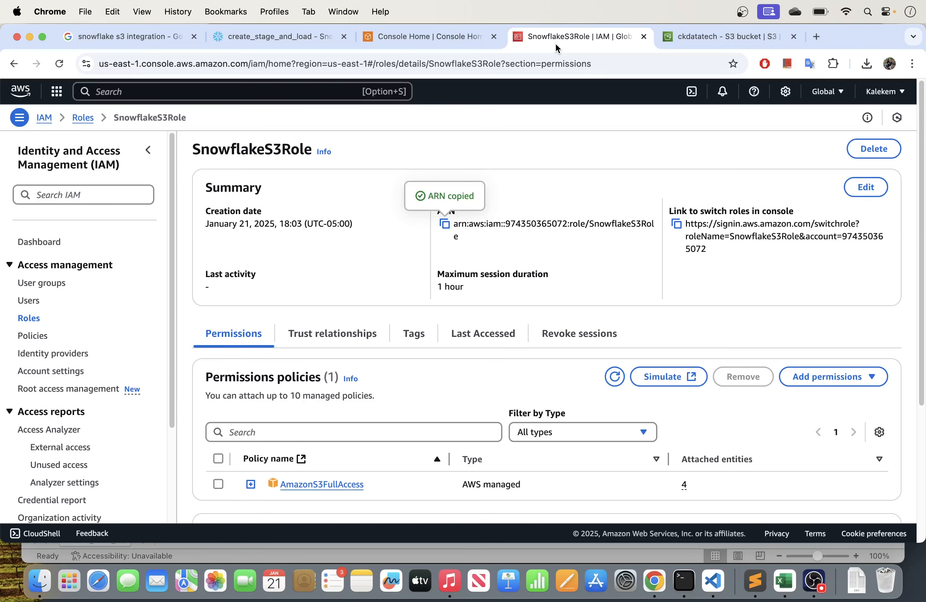
click(254, 36)
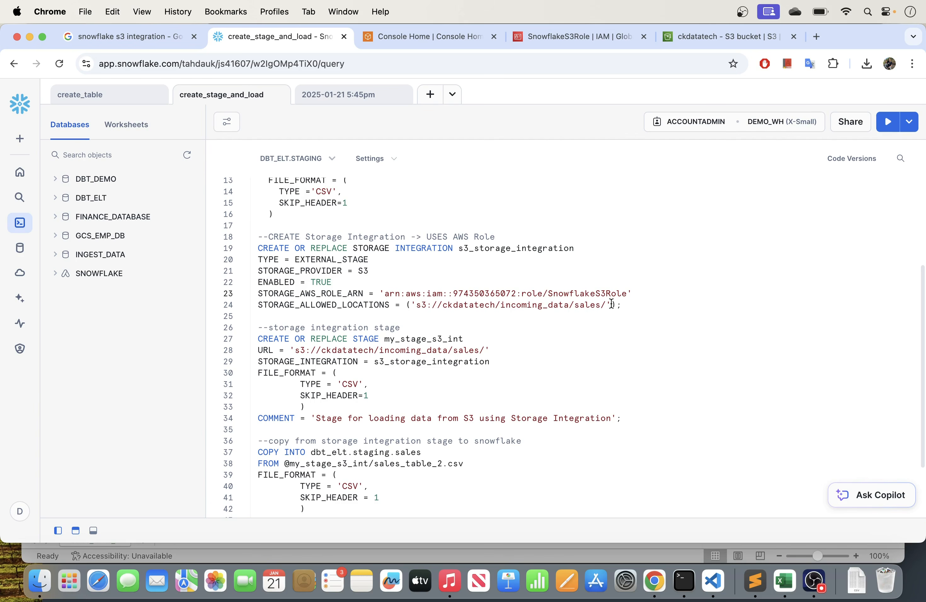
- Try '*' as the integration's allowed storage location and restore the s3://ckdatatech/incoming_data/sales/ path
drag(609, 304, 417, 307)
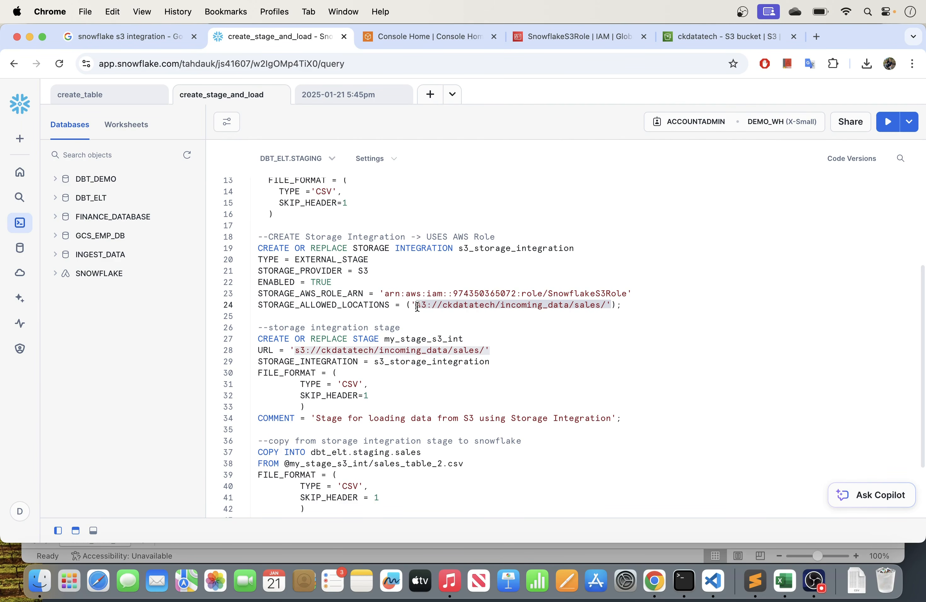
key(BackSpace)
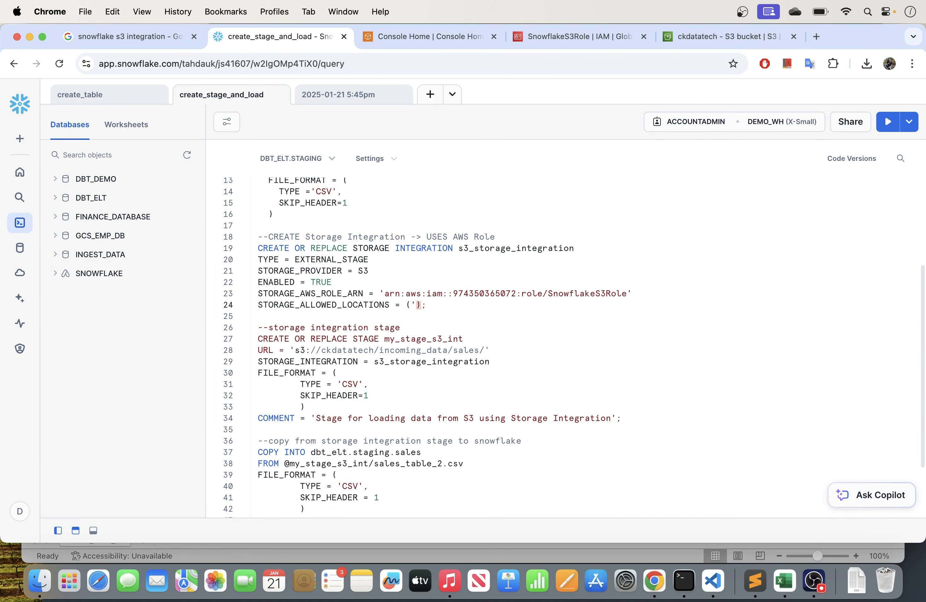
text(*')
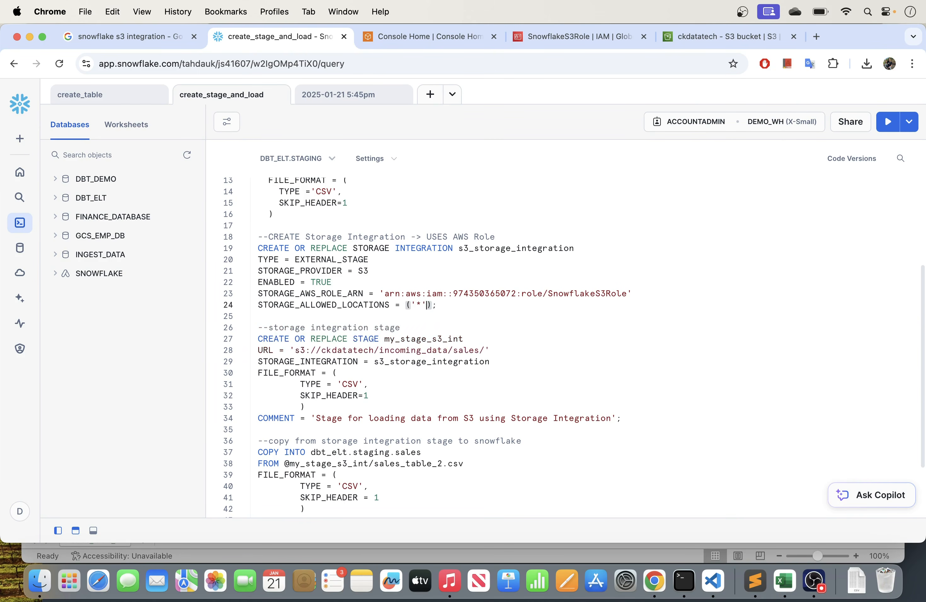
click(423, 305)
double_click(423, 304)
key(super+v)
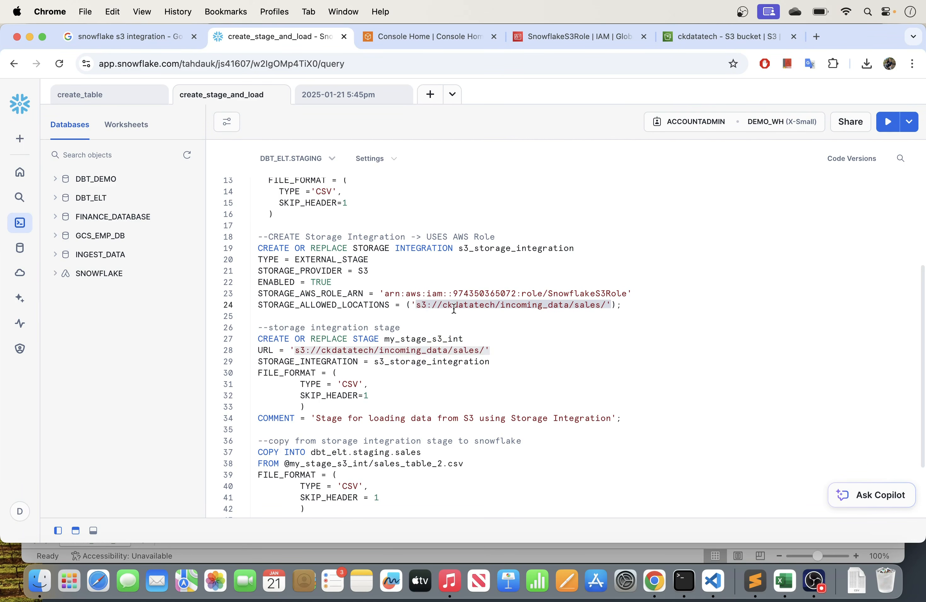
click(513, 312)
drag(608, 305, 417, 307)
click(525, 329)
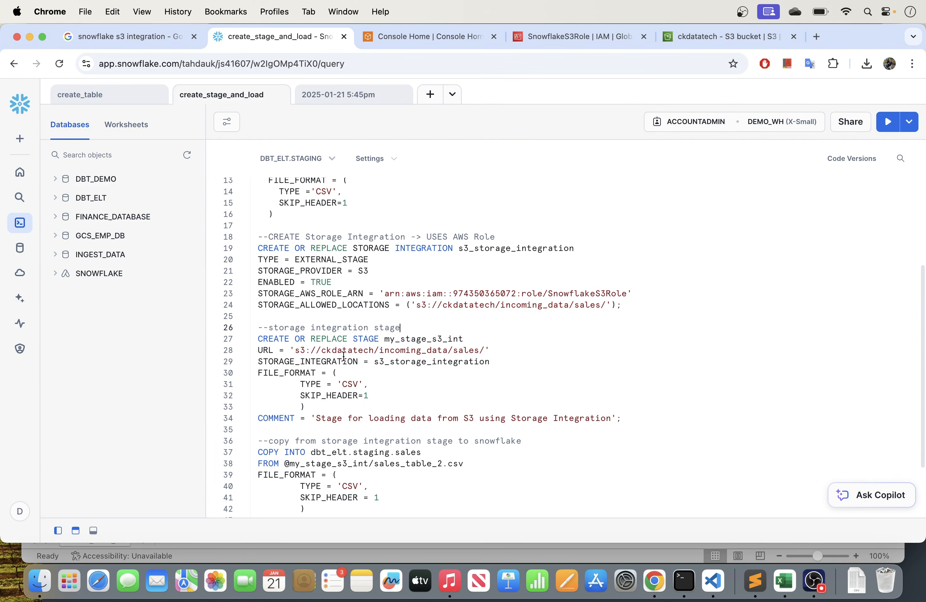
- Run only the CREATE OR REPLACE STORAGE INTEGRATION statement for s3_storage_integration and review its role ARN
drag(632, 307, 256, 247)
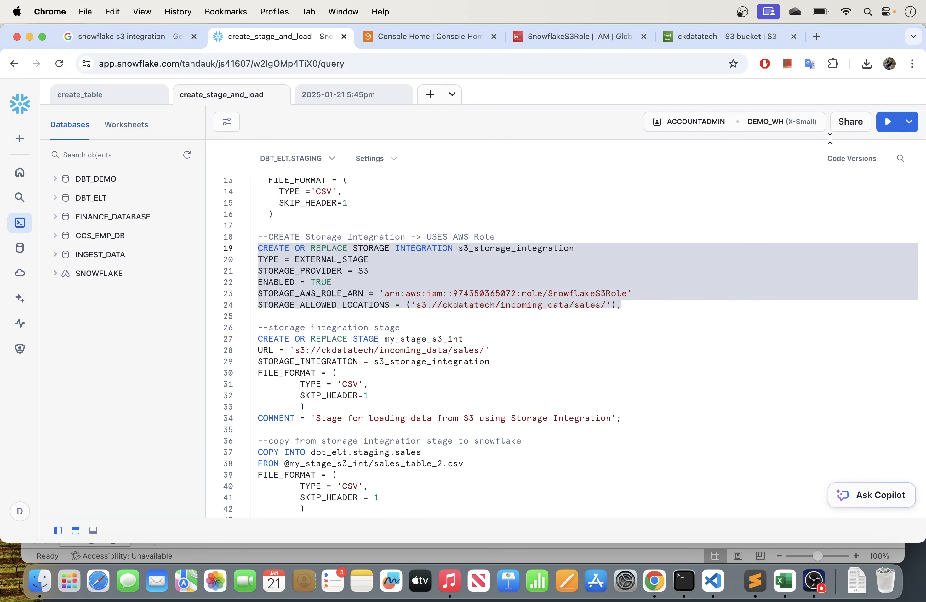
click(888, 121)
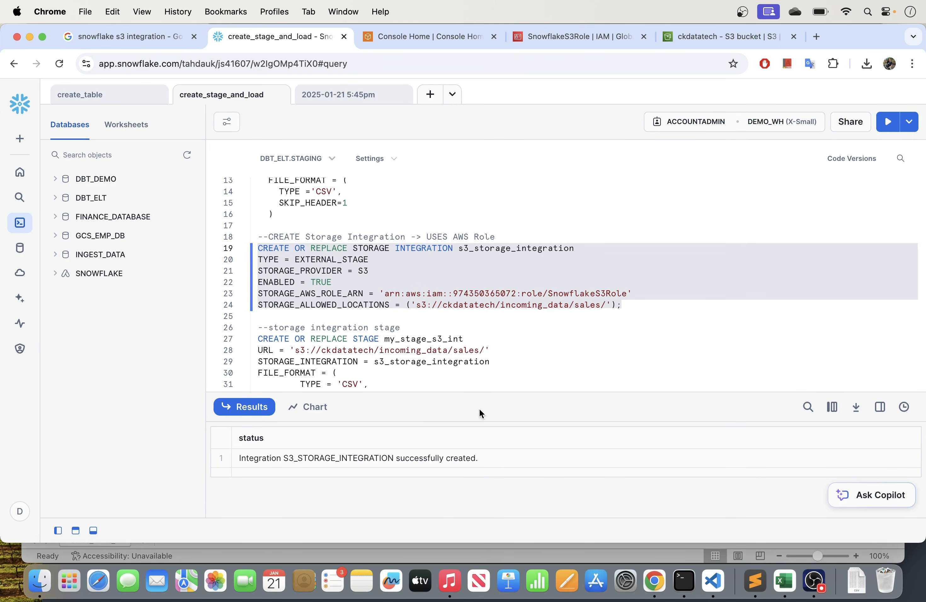
scroll(408, 273, down, 1)
scroll(408, 274, down, 1)
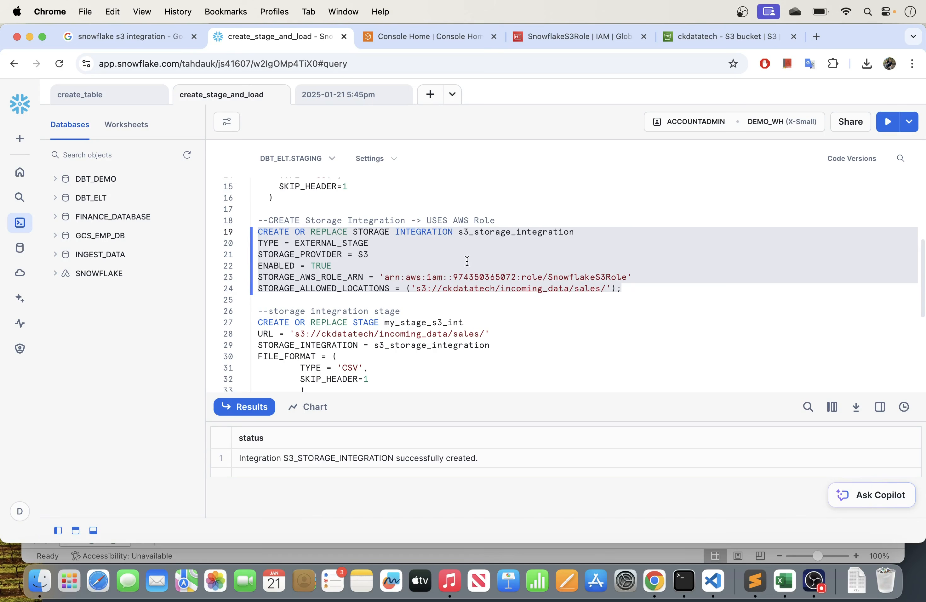
drag(386, 276, 629, 272)
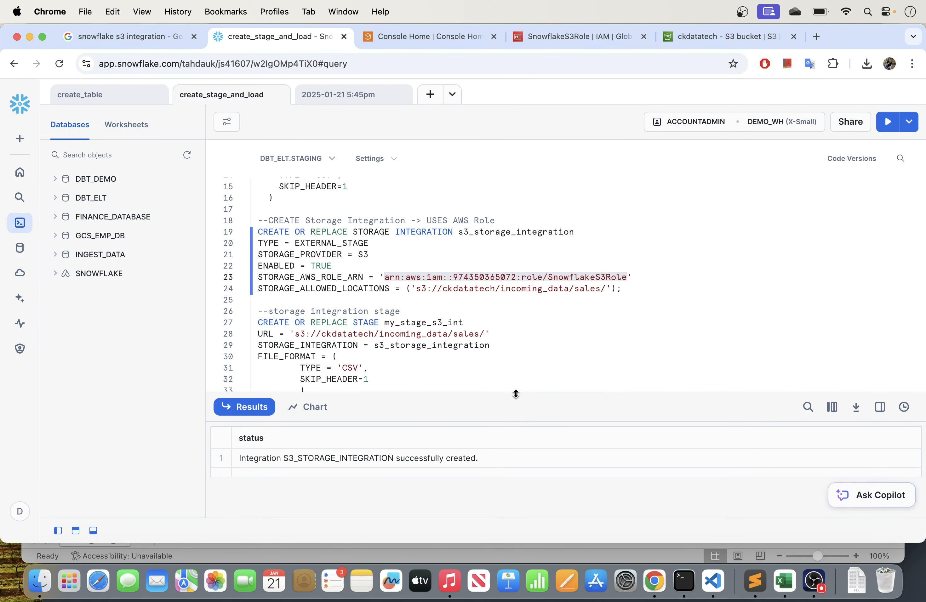
- Compare the storage integration stage's STORAGE_INTEGRATION setting with the CREDENTIALS block used by s3_stage_demo
scroll(405, 336, down, 2)
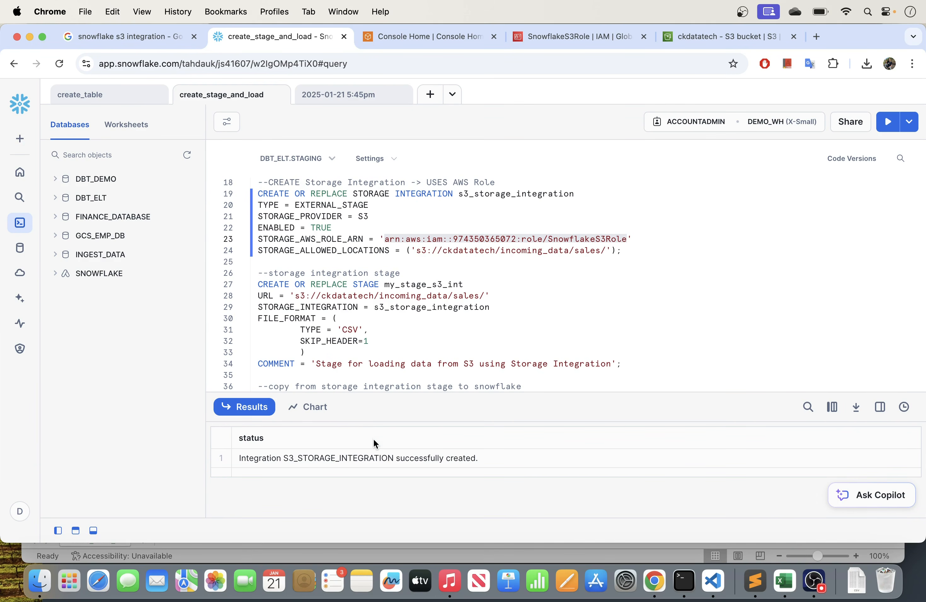
click(464, 241)
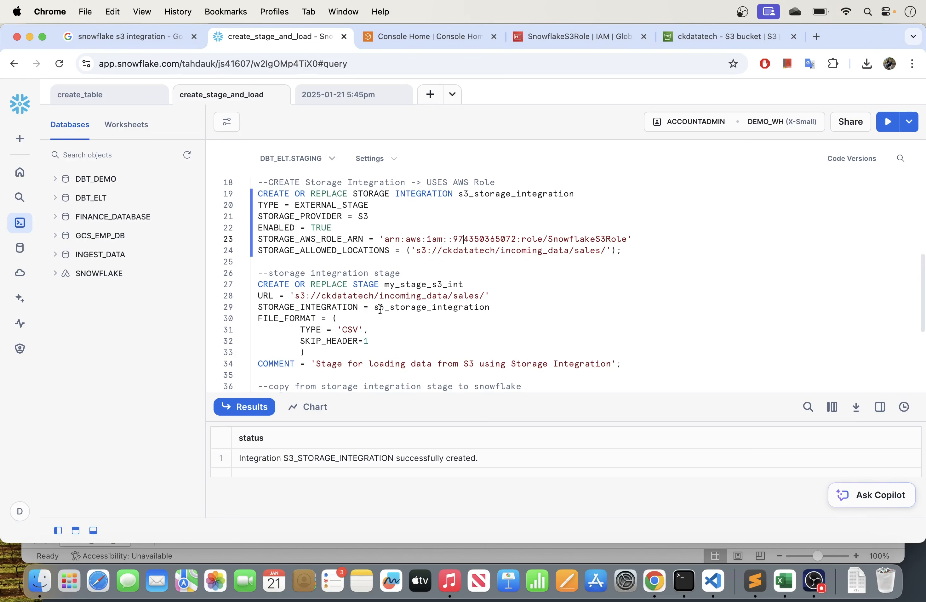
scroll(380, 309, down, 2)
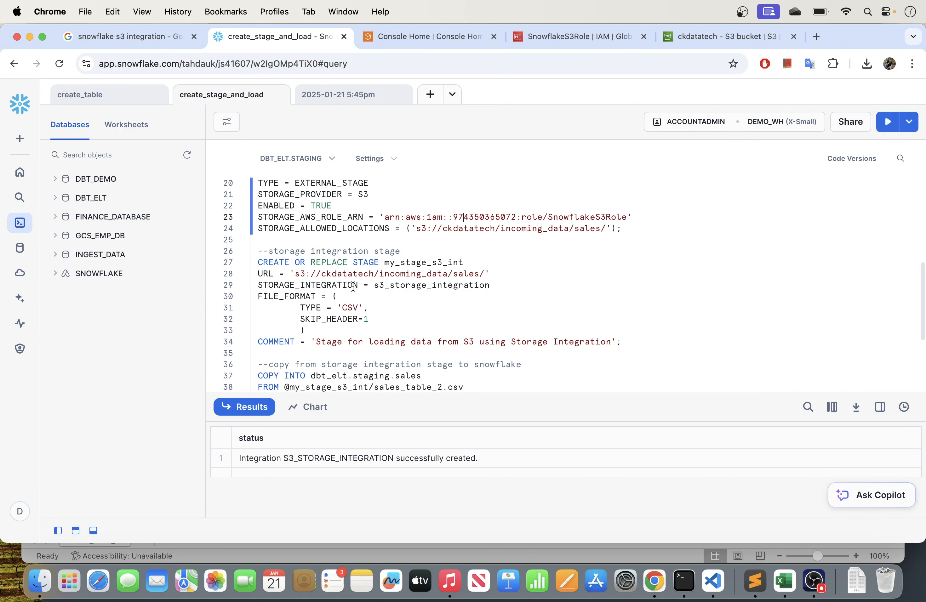
drag(360, 285, 497, 285)
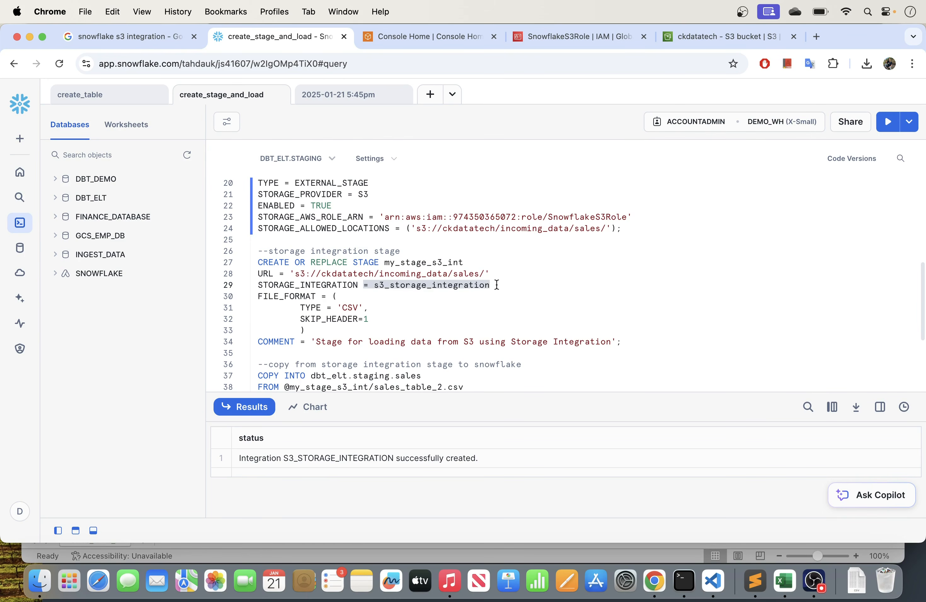
scroll(487, 292, up, 10)
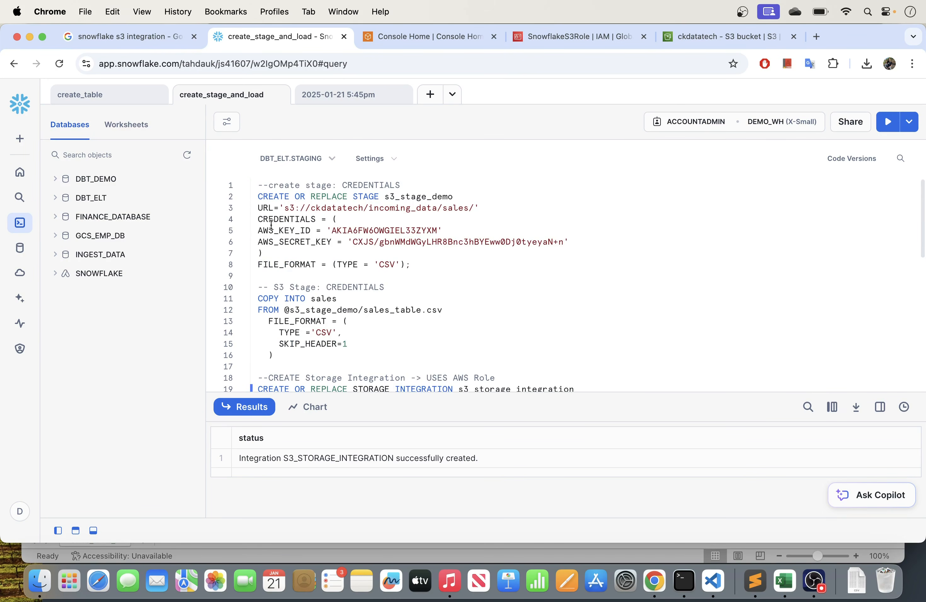
drag(258, 219, 492, 244)
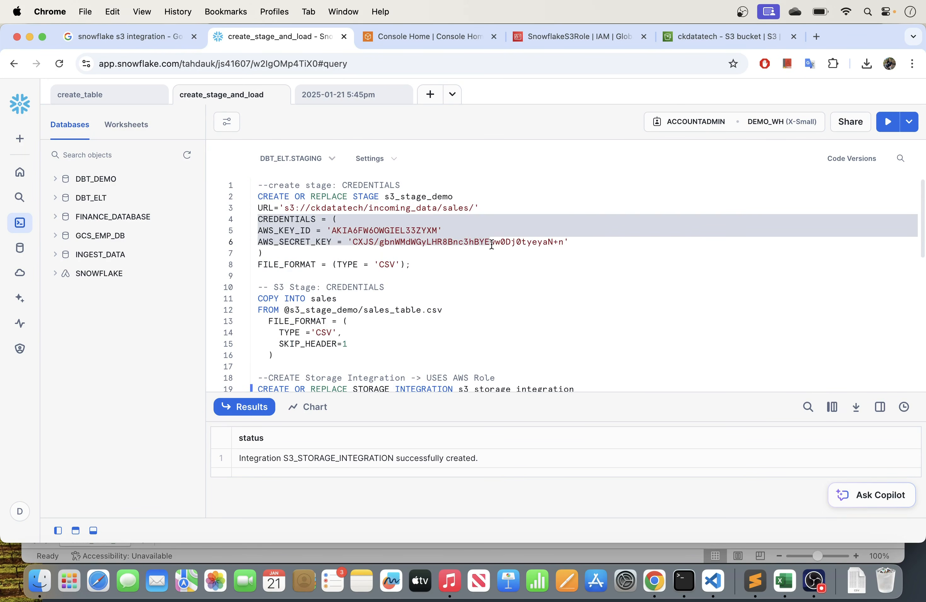
click(382, 233)
scroll(376, 270, down, 10)
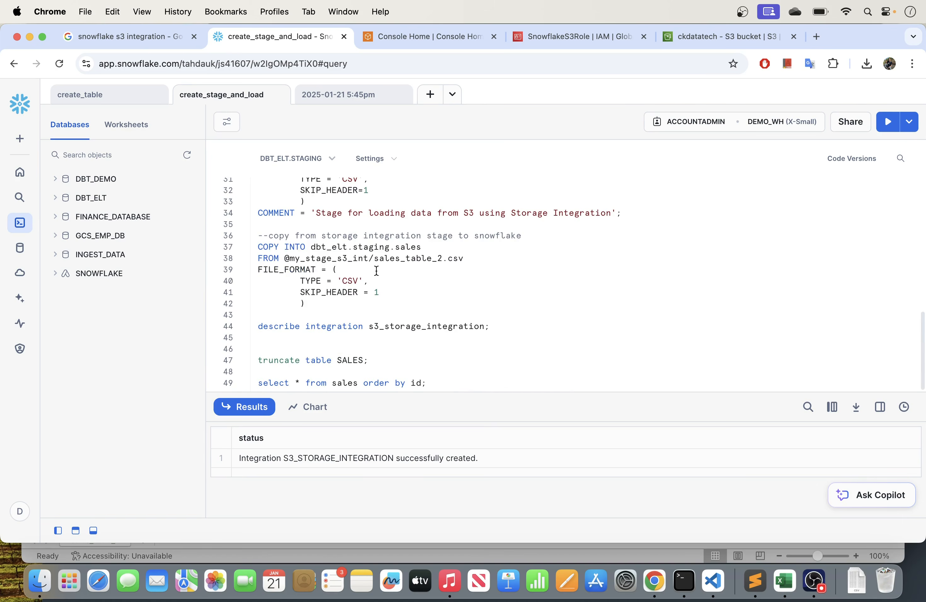
scroll(376, 271, up, 10)
scroll(376, 272, down, 3)
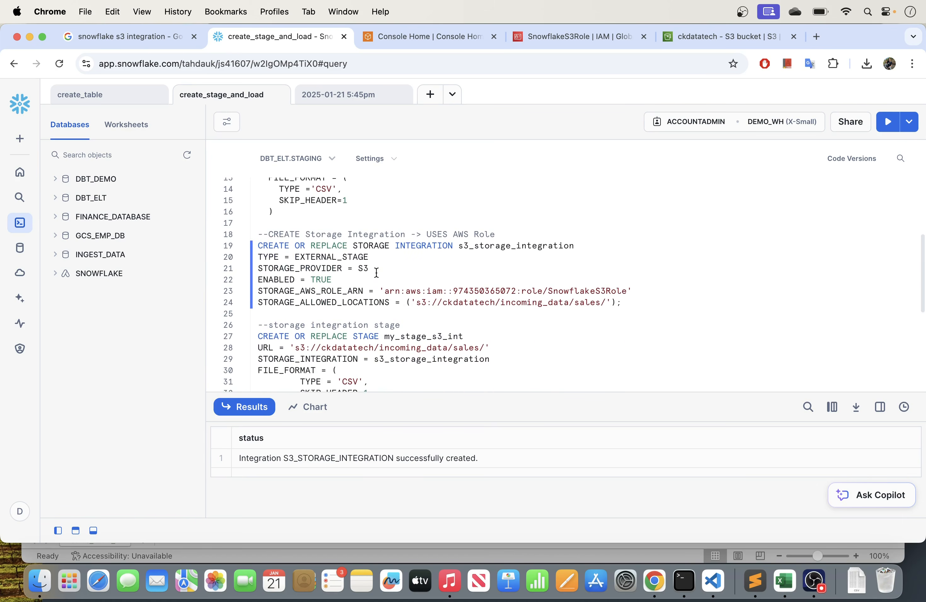
- Run only the CREATE OR REPLACE STAGE statement for my_stage_s3_int and review its S3 URL
scroll(376, 271, down, 3)
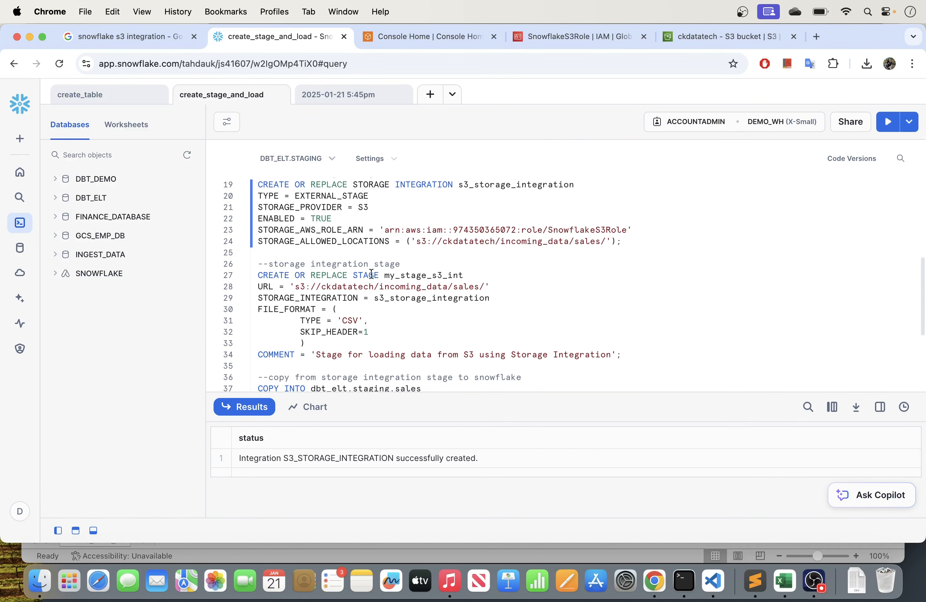
drag(259, 297, 524, 300)
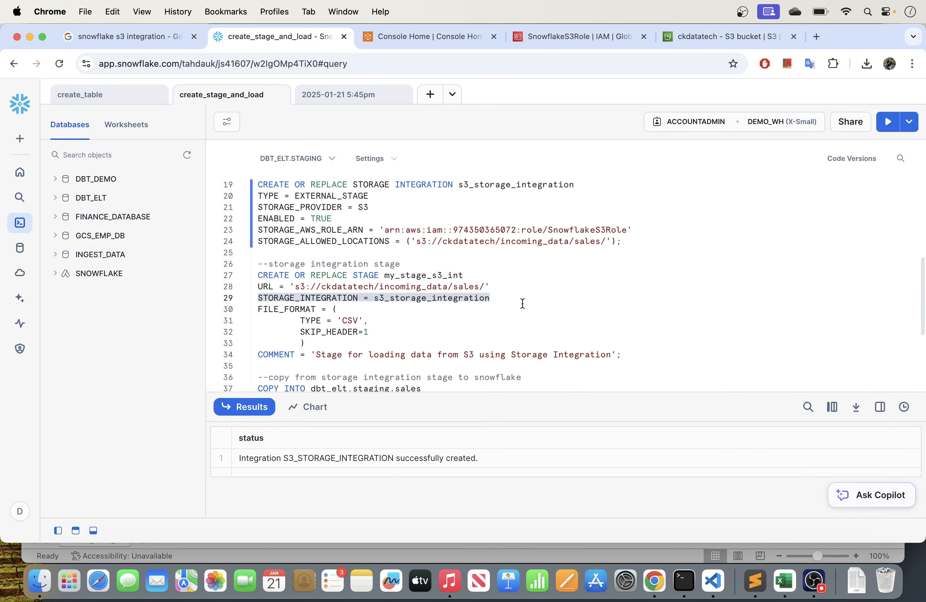
click(426, 335)
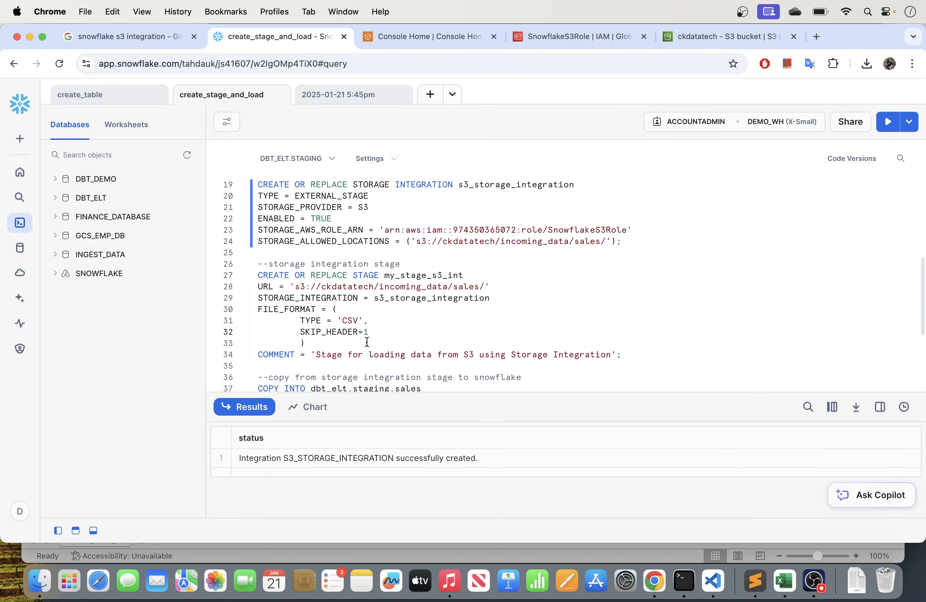
drag(622, 355, 257, 273)
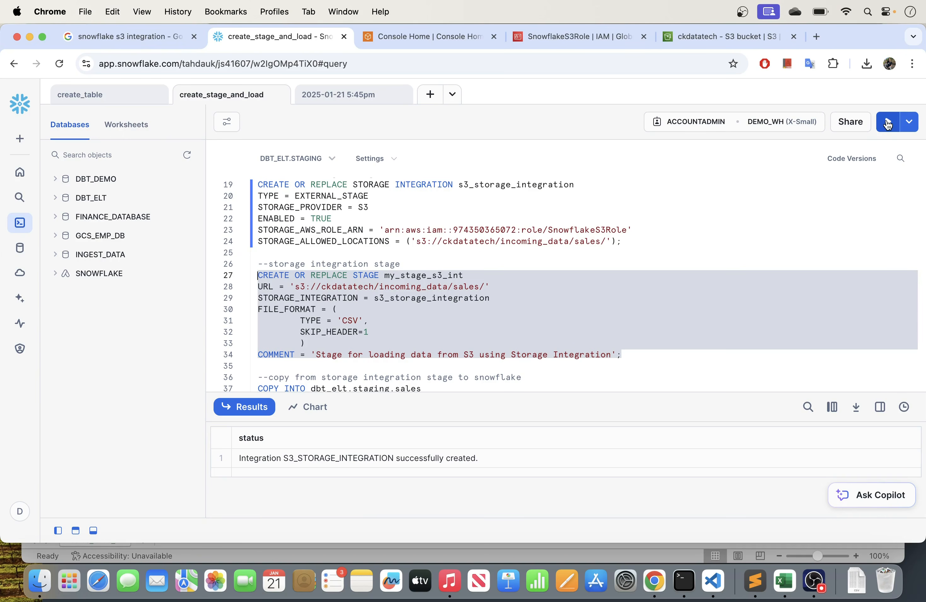
click(888, 124)
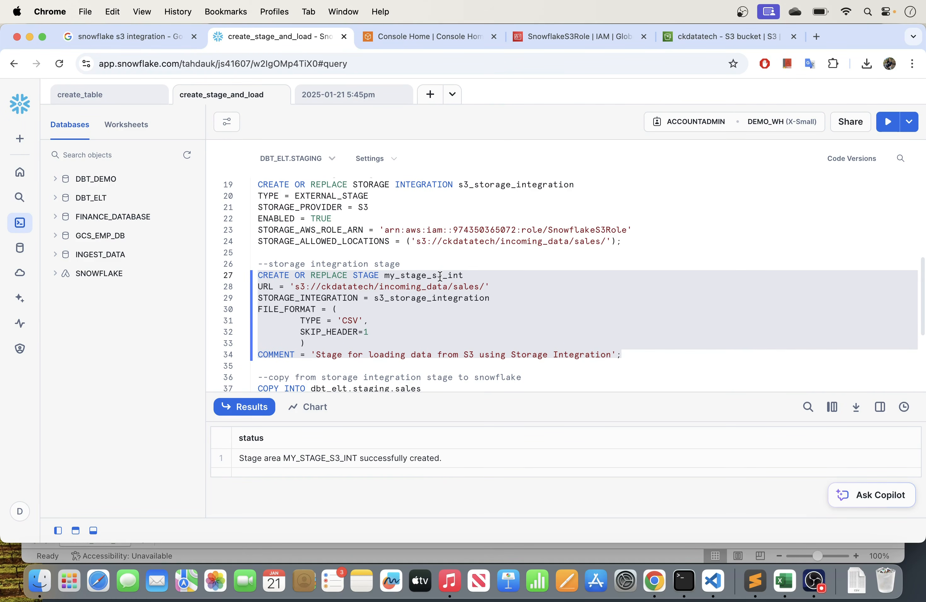
scroll(391, 289, down, 2)
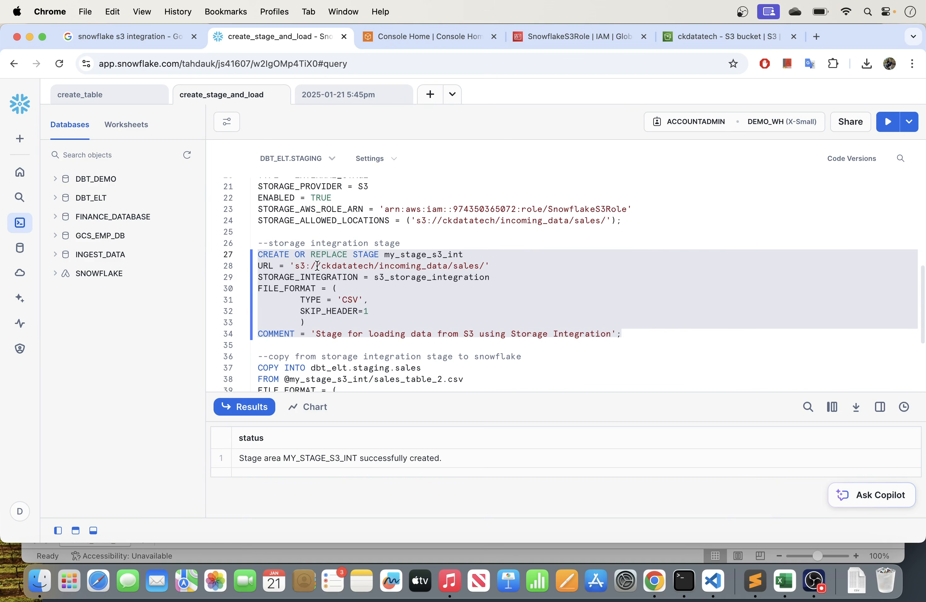
drag(304, 266, 484, 265)
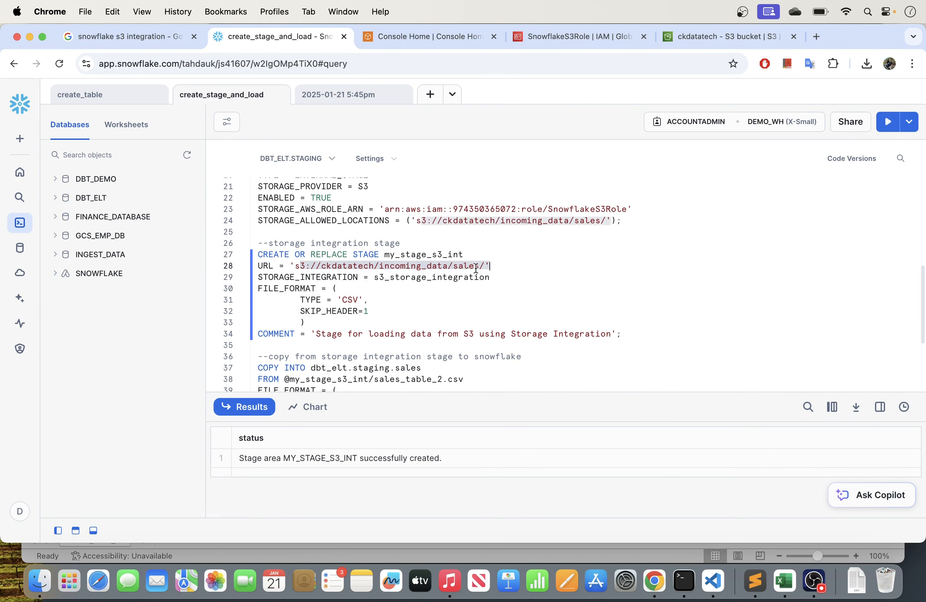
- Download sales_table_2.csv from the ckdatatech bucket's sales folder in AWS S3 and inspect its rows in Numbers
scroll(371, 299, down, 3)
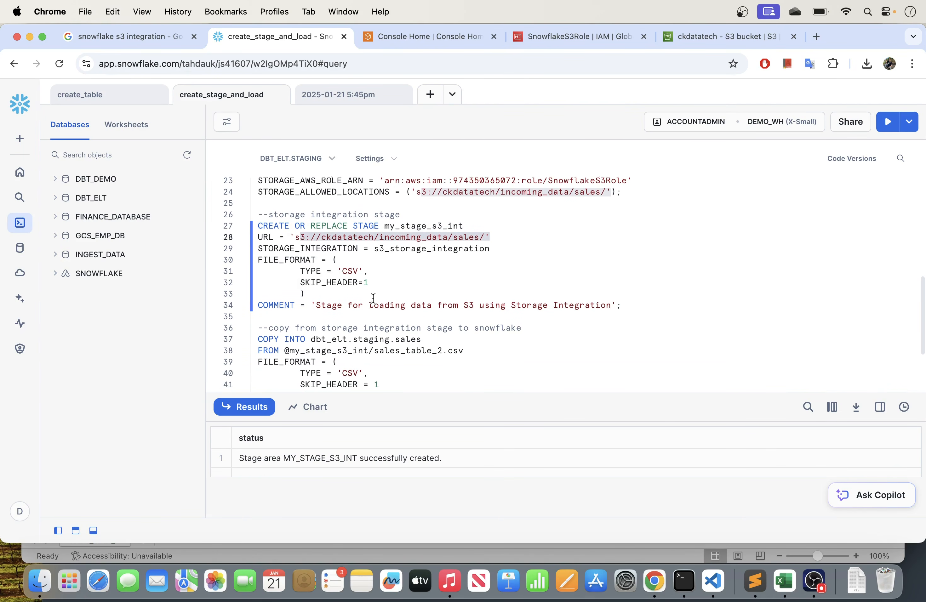
scroll(374, 300, down, 4)
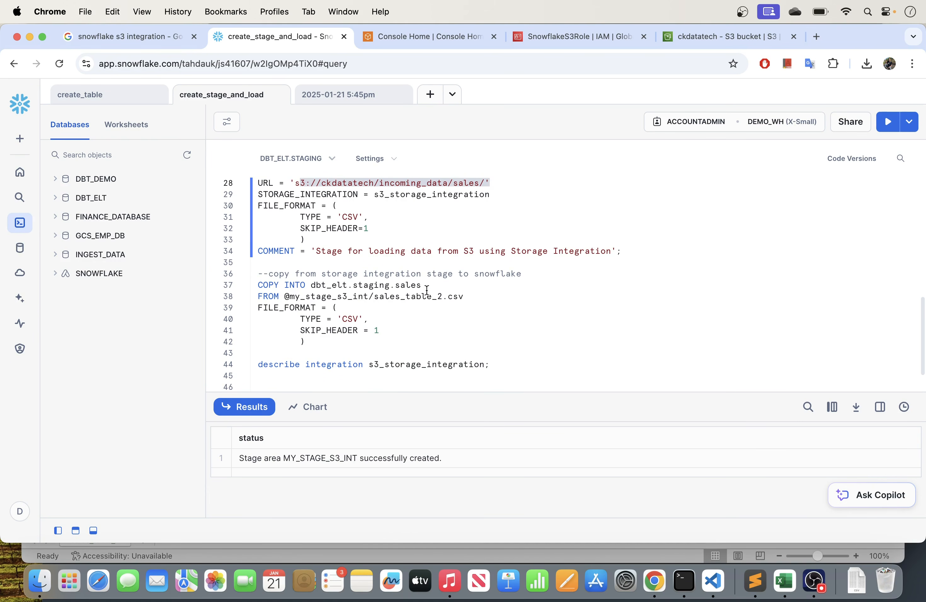
click(693, 37)
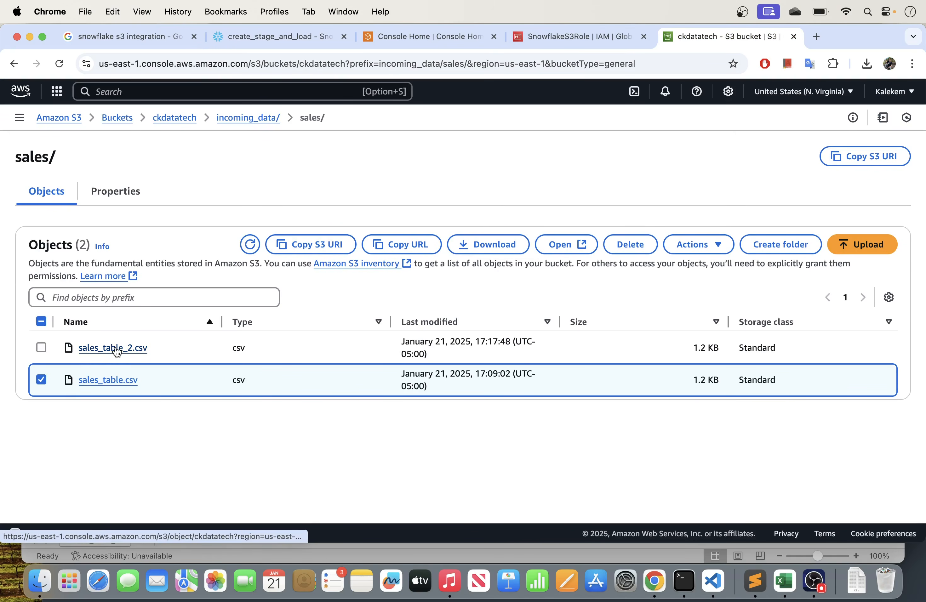
click(41, 380)
click(118, 351)
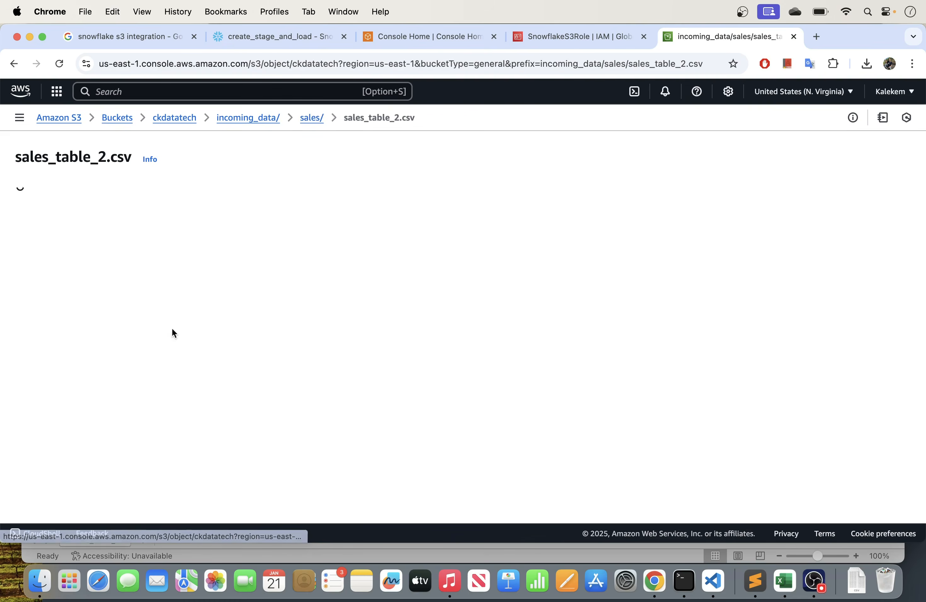
click(703, 163)
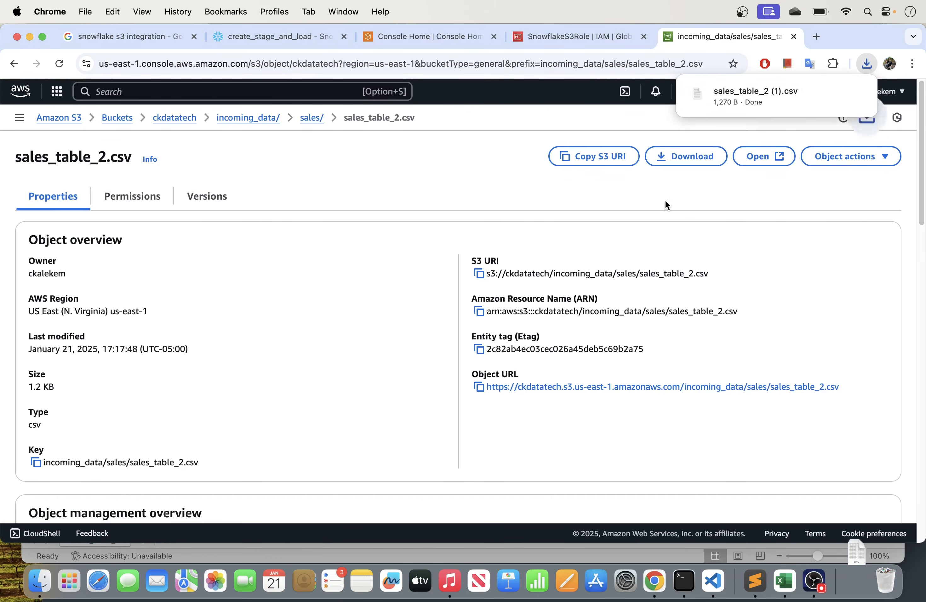
click(856, 94)
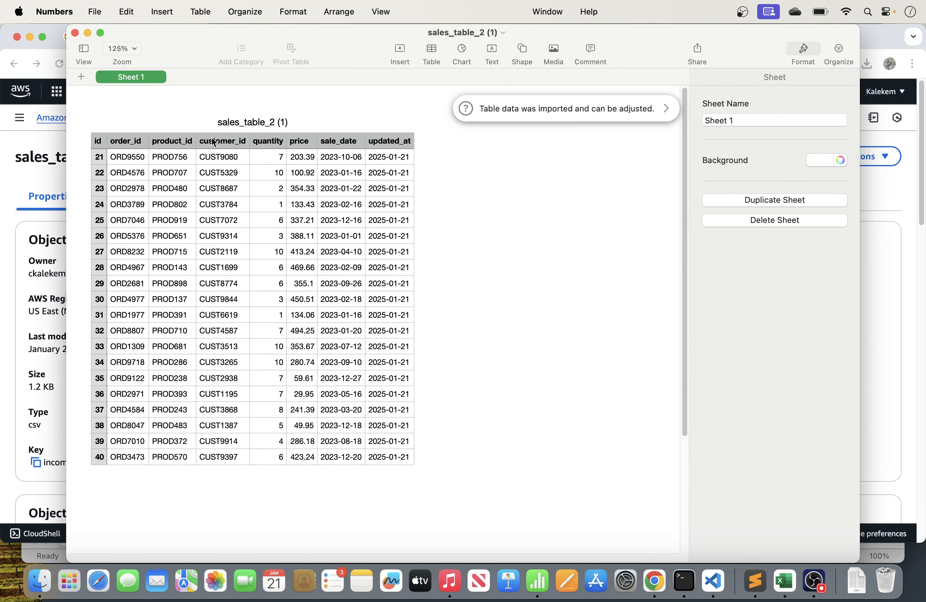
click(75, 33)
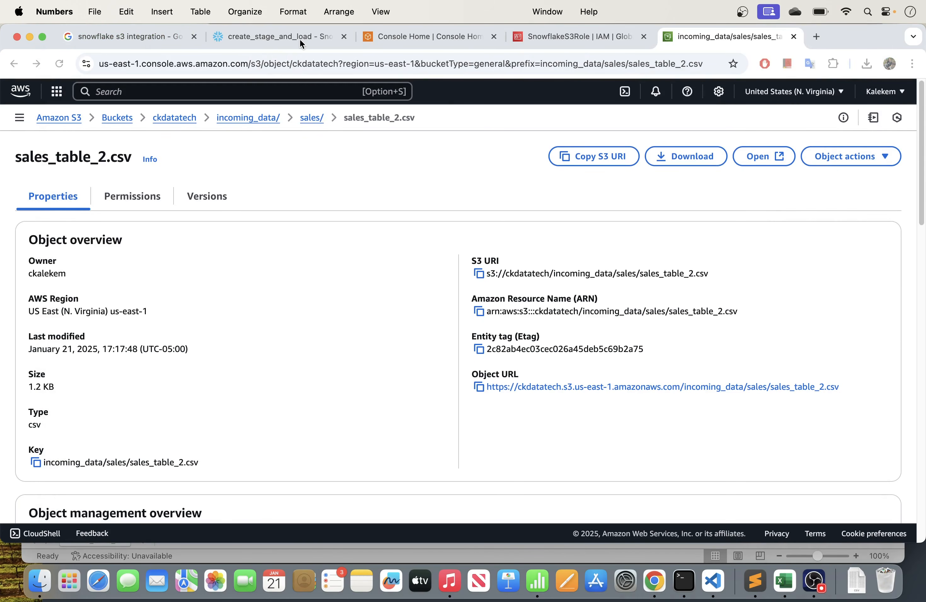
- Return to the Snowflake worksheet and remove the dbt_elt.staging prefix from the storage integration COPY INTO statement's sales table
click(253, 39)
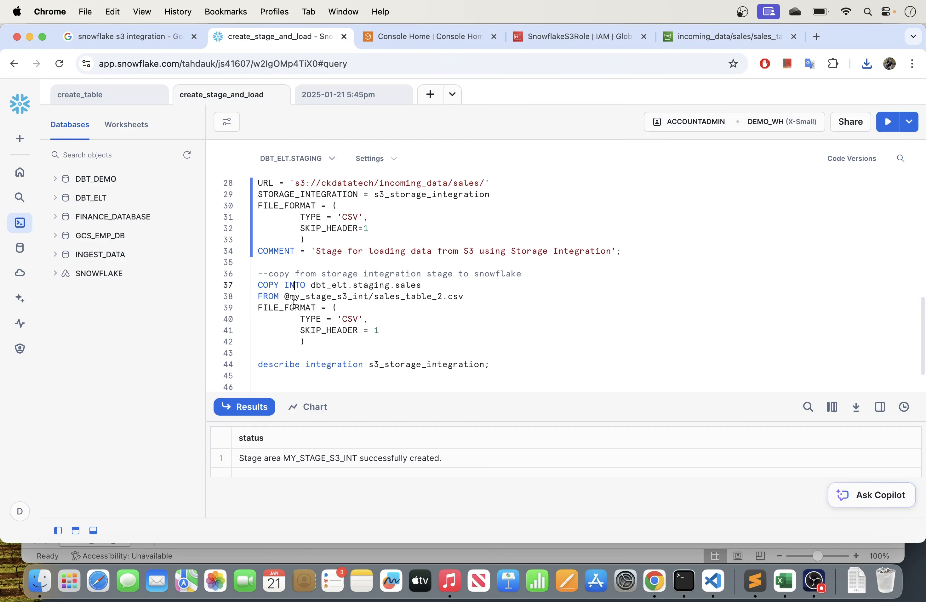
drag(306, 341, 251, 286)
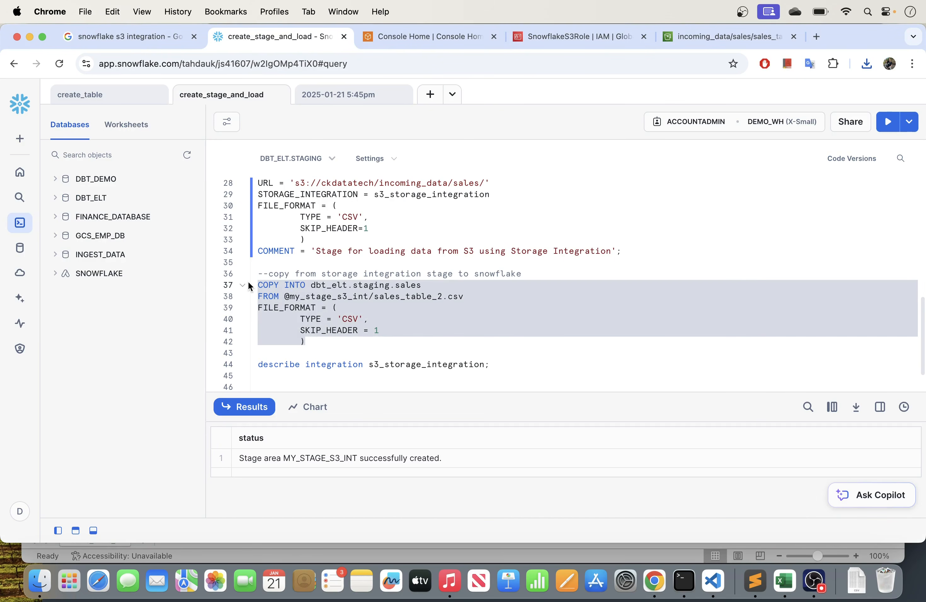
click(396, 287)
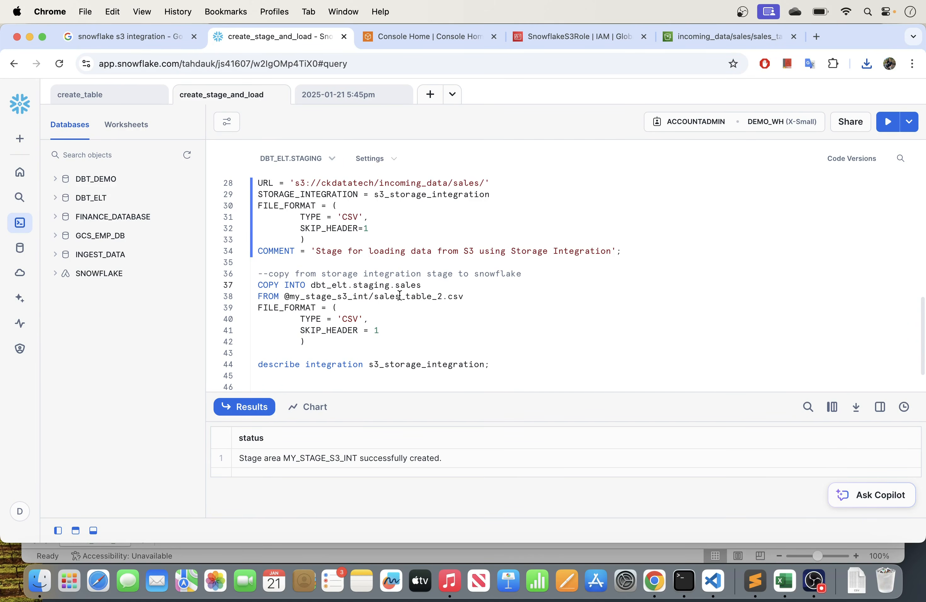
drag(398, 288, 313, 284)
key(BackSpace)
key(BackSpace)
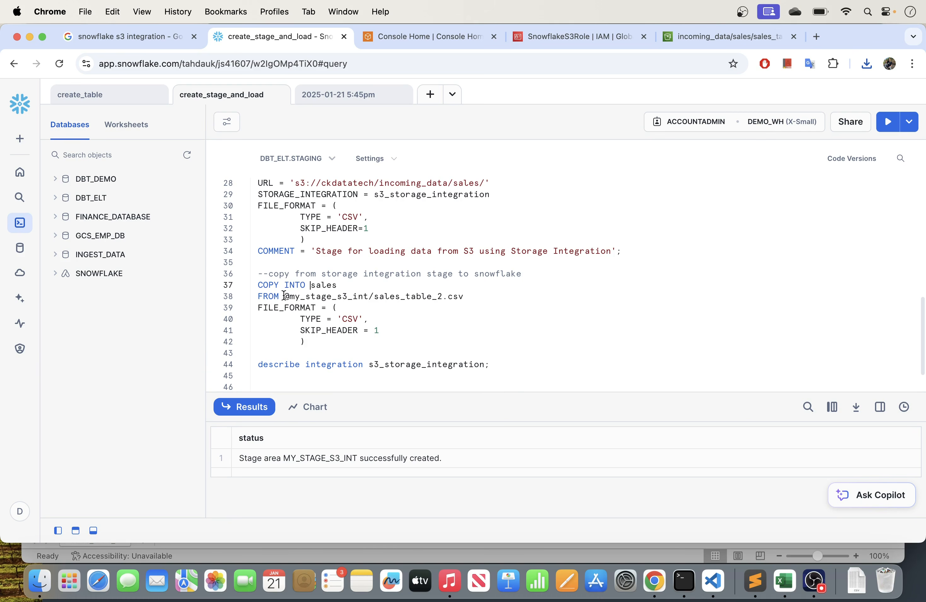
- Check the COPY INTO statement's source stage against the my_stage_s3_int name in the CREATE STAGE statement
drag(285, 296, 369, 296)
scroll(408, 277, down, 3)
scroll(409, 277, up, 2)
scroll(408, 277, up, 5)
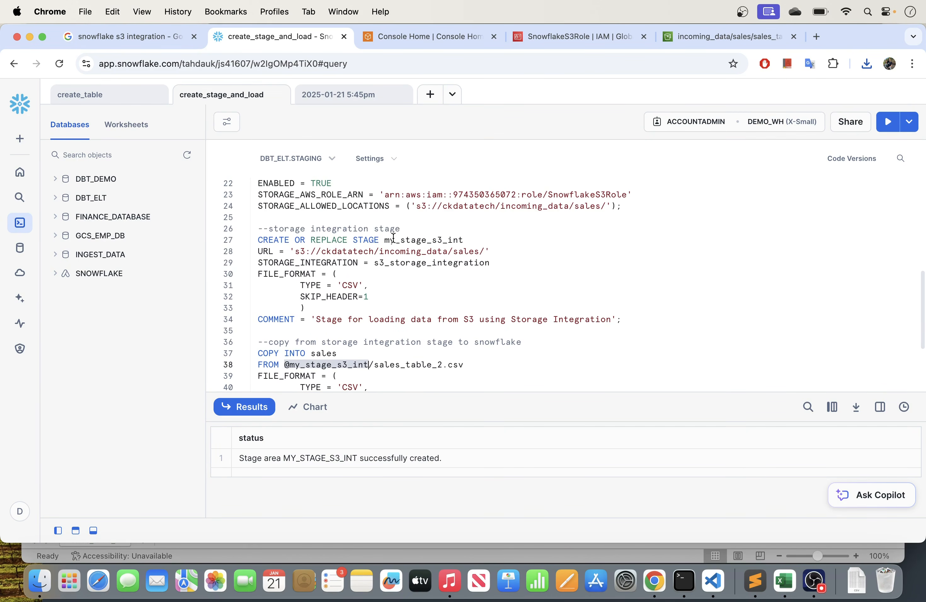
drag(383, 239, 484, 239)
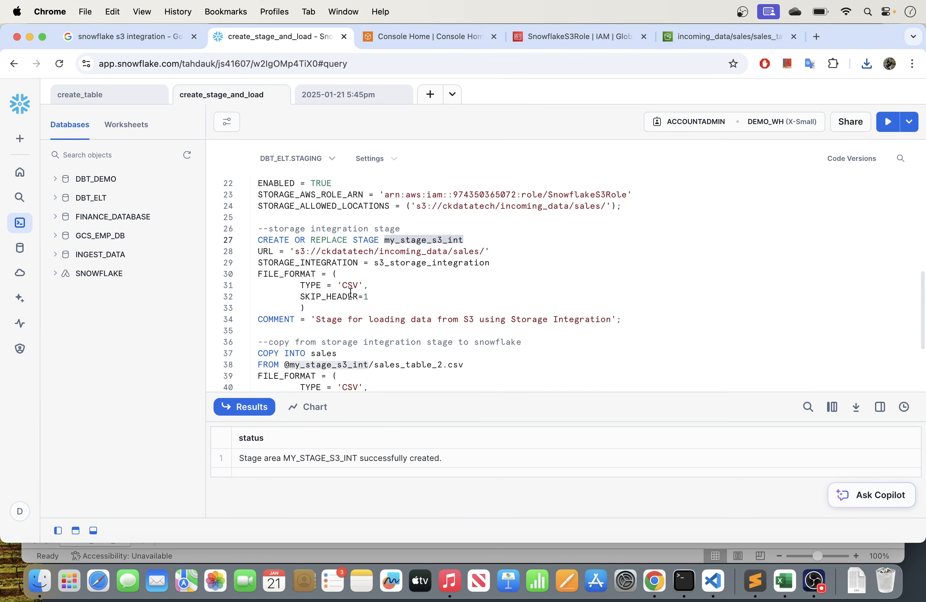
scroll(350, 292, down, 4)
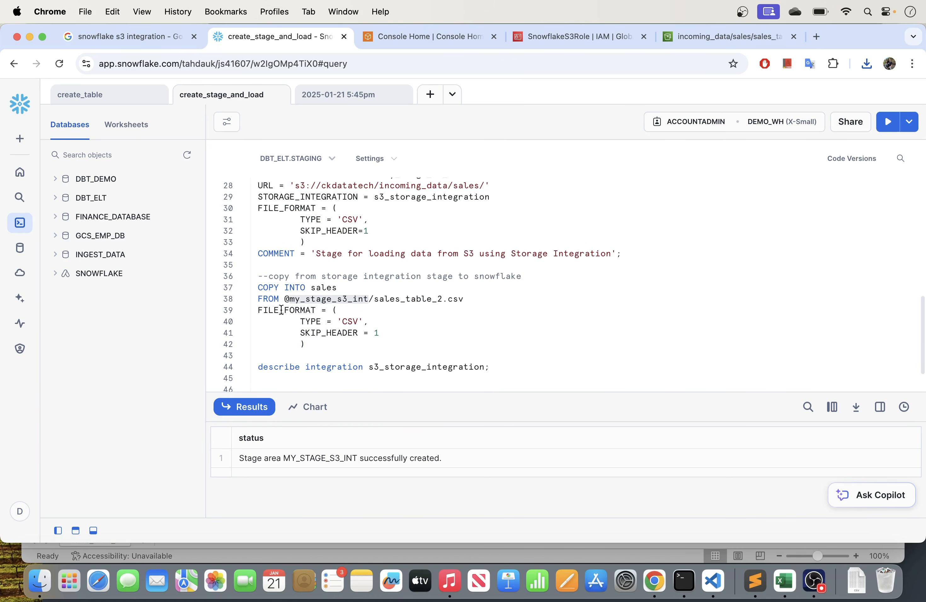
click(293, 301)
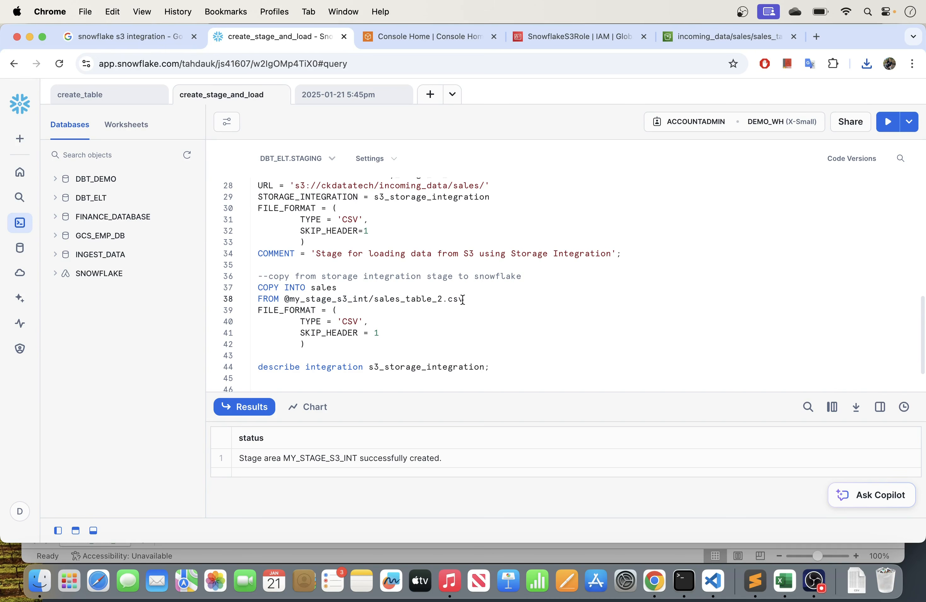
- Run only the COPY INTO sales statement for sales_table_2.csv and enlarge the results area to read its output
drag(307, 344, 258, 289)
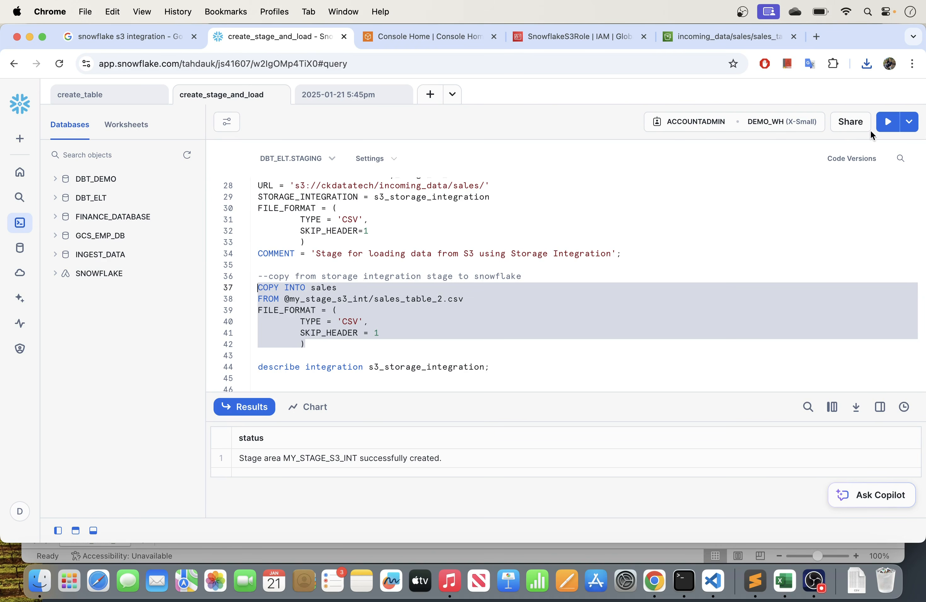
click(891, 127)
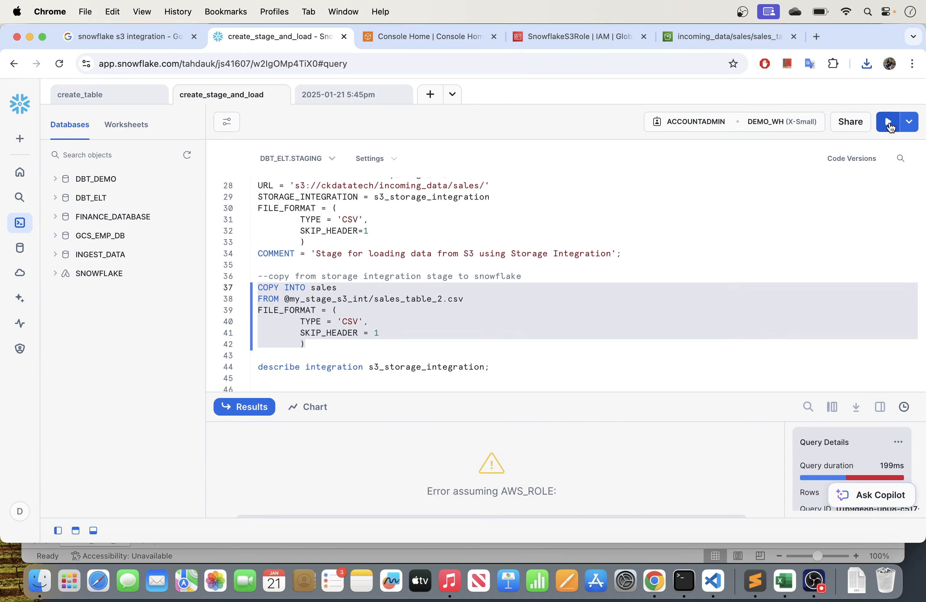
drag(545, 395, 541, 236)
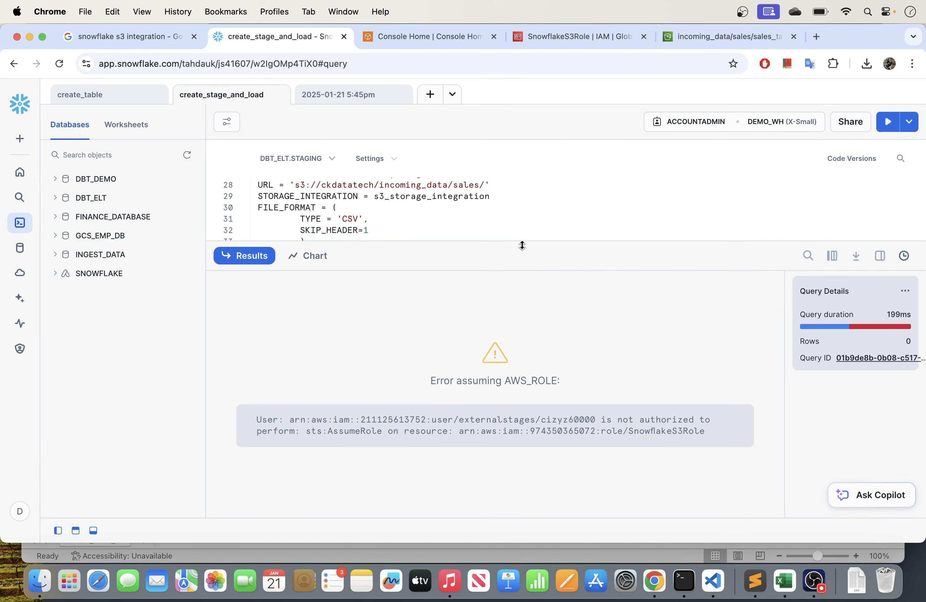
- Shrink the results area and find the describe integration statement beneath the COPY INTO sales statement
drag(521, 245, 521, 366)
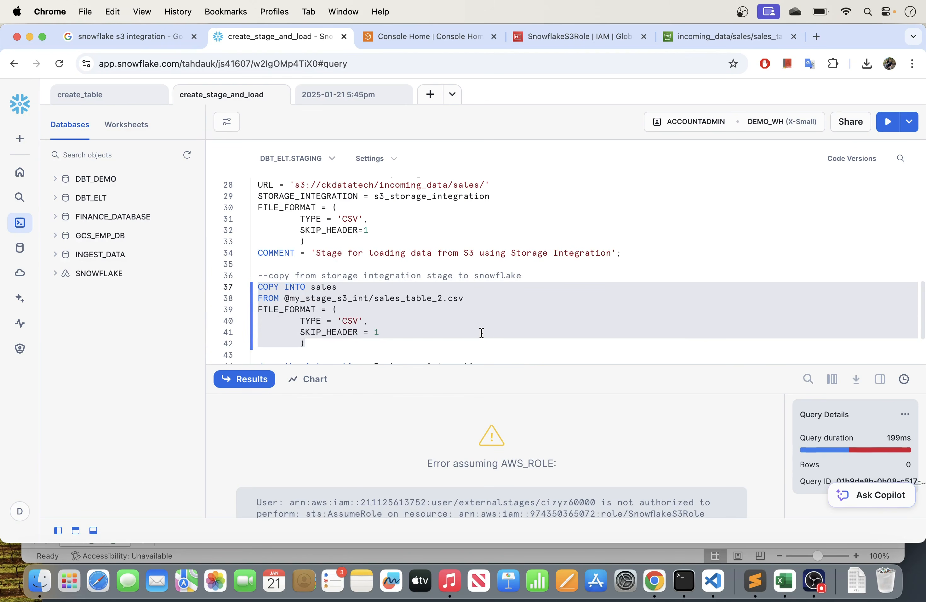
scroll(482, 333, down, 3)
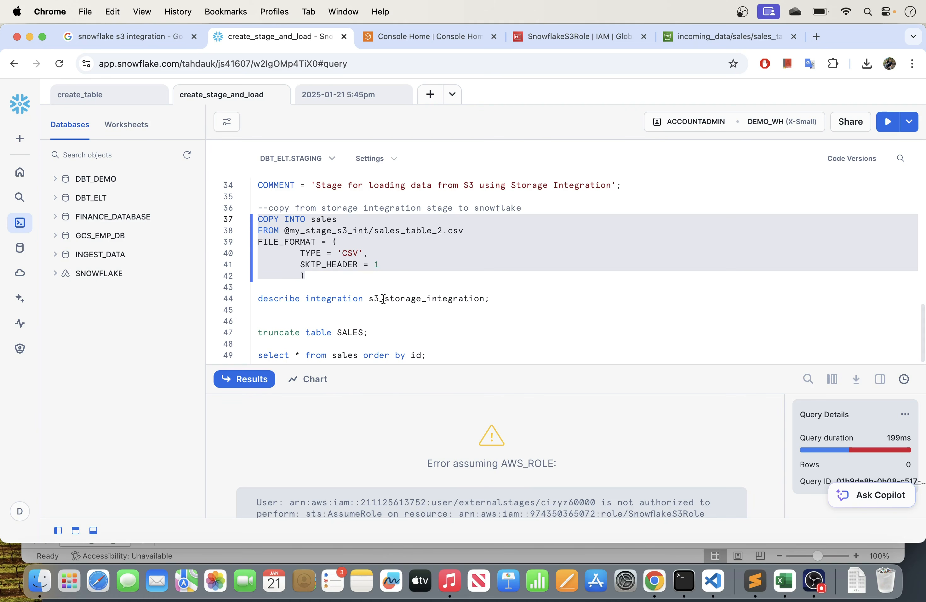
drag(505, 365, 505, 357)
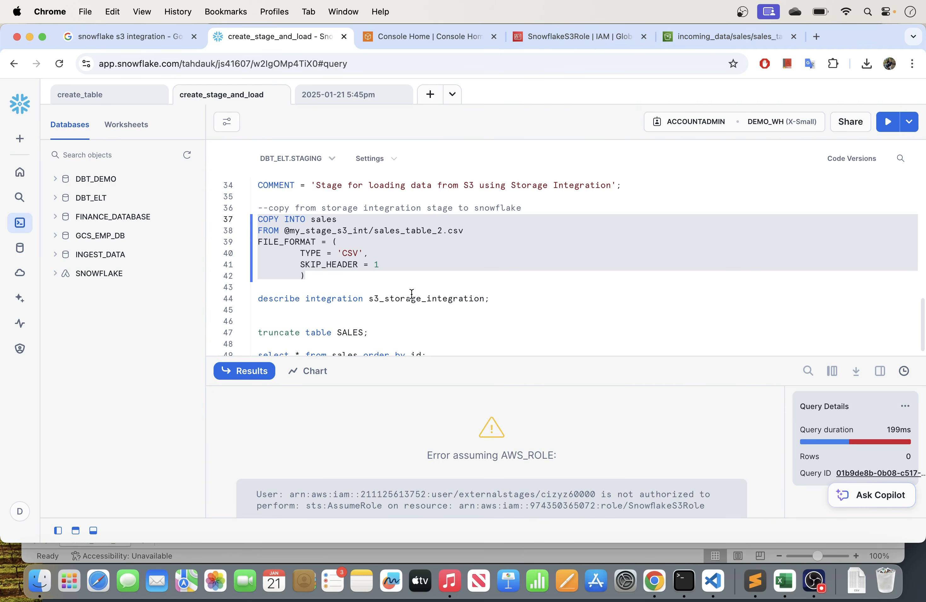
drag(495, 299, 258, 302)
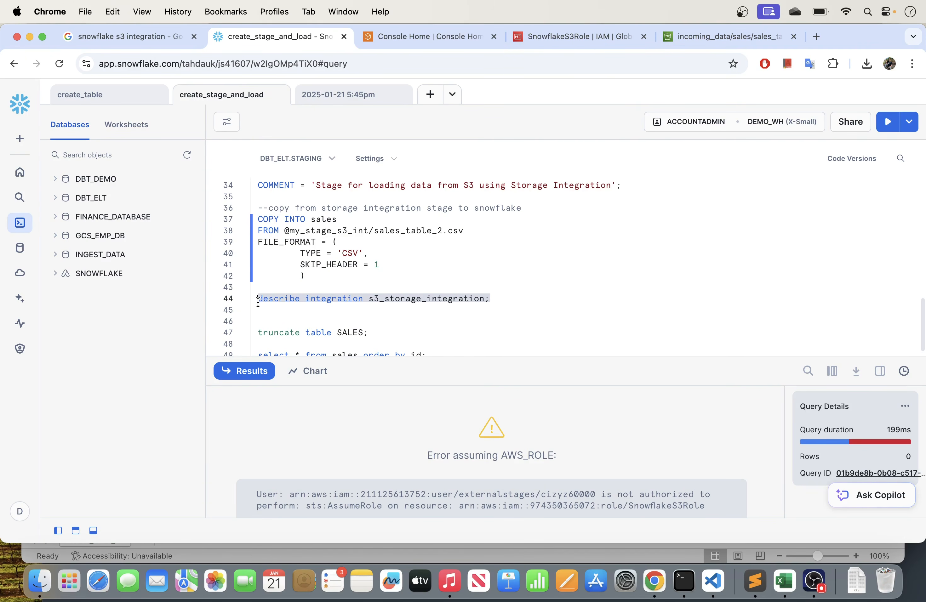
click(283, 307)
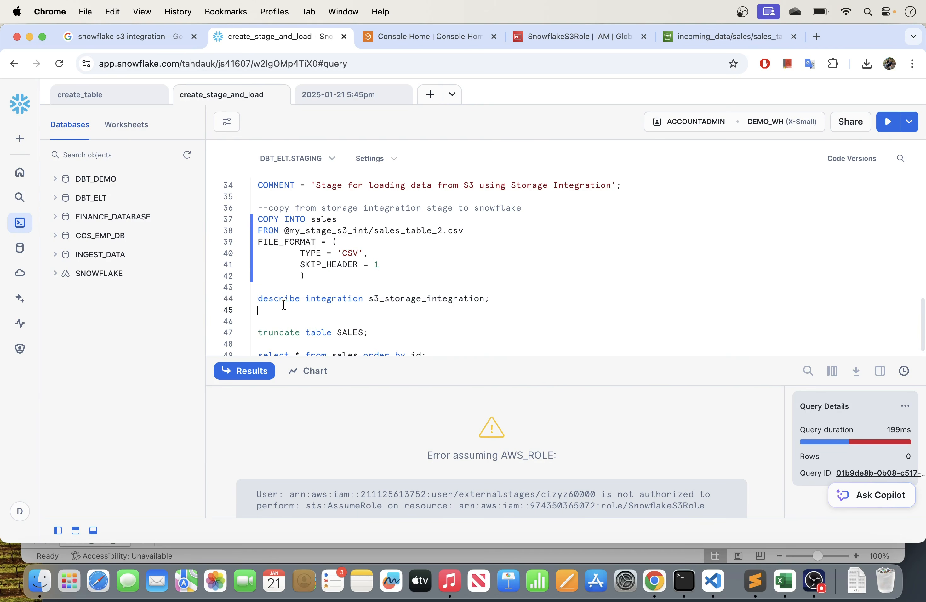
click(260, 299)
drag(261, 299, 431, 299)
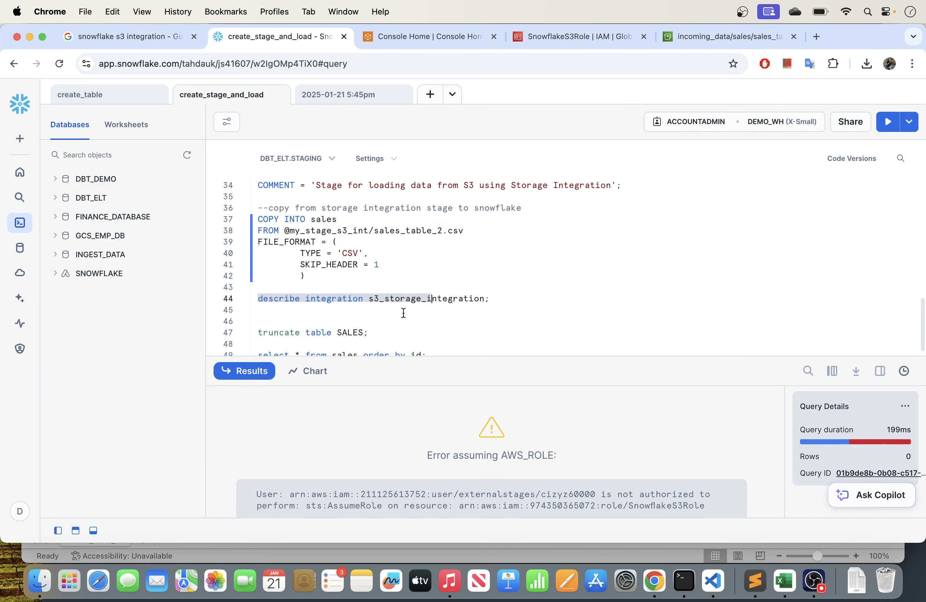
click(409, 308)
- Compare the integration name in the describe statement with the one in the CREATE STORAGE INTEGRATION statement
drag(365, 299, 508, 297)
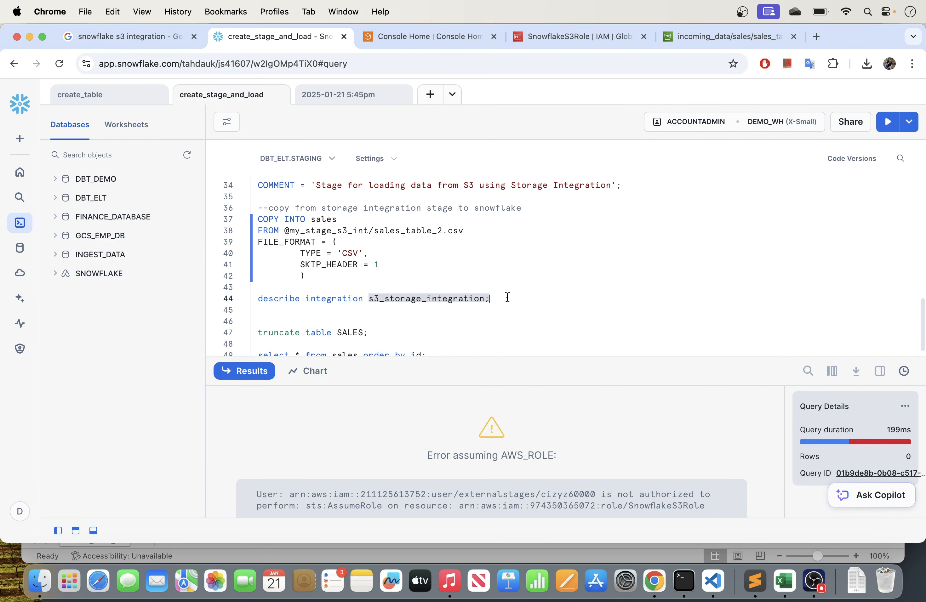
scroll(442, 235, up, 15)
scroll(434, 234, down, 8)
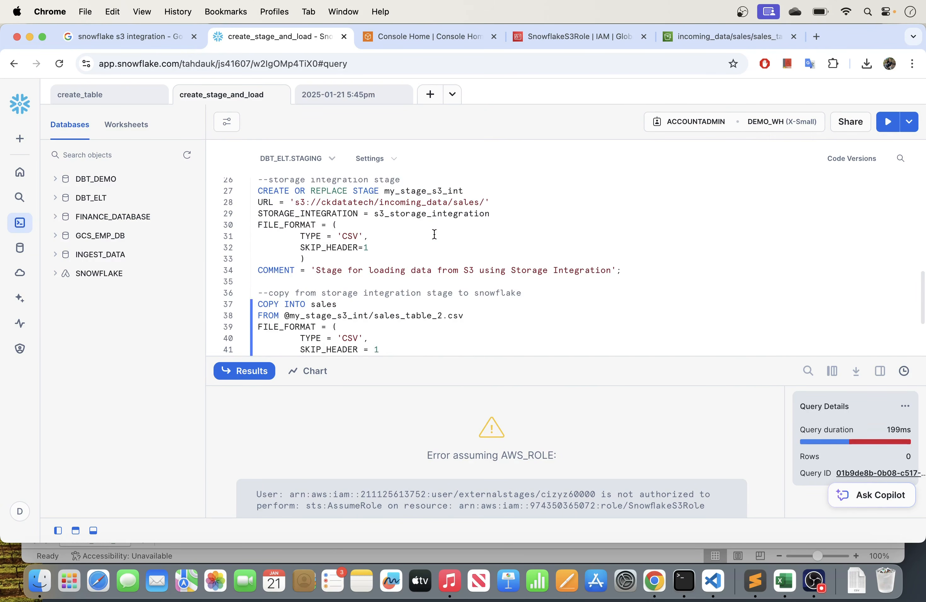
scroll(434, 234, up, 4)
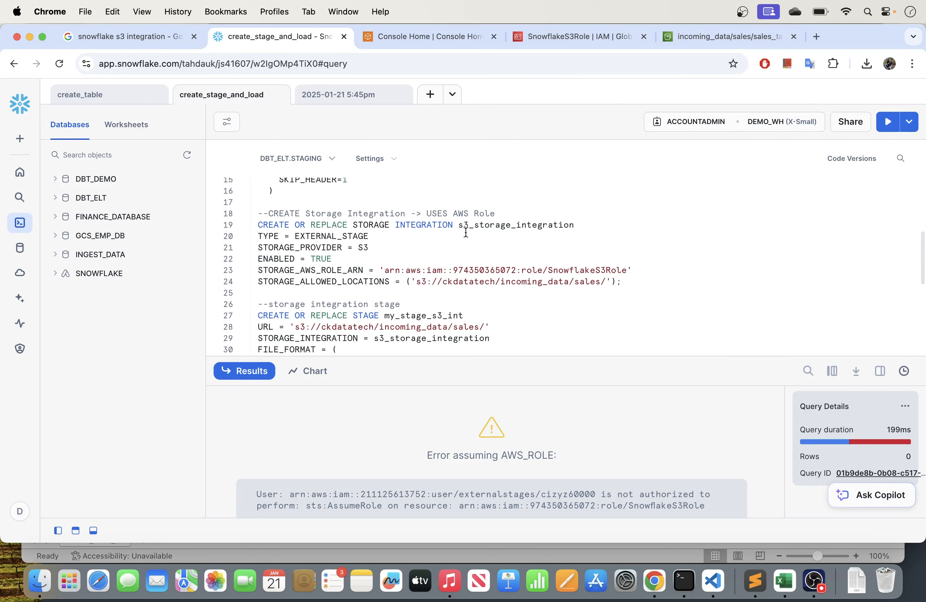
drag(460, 225, 586, 222)
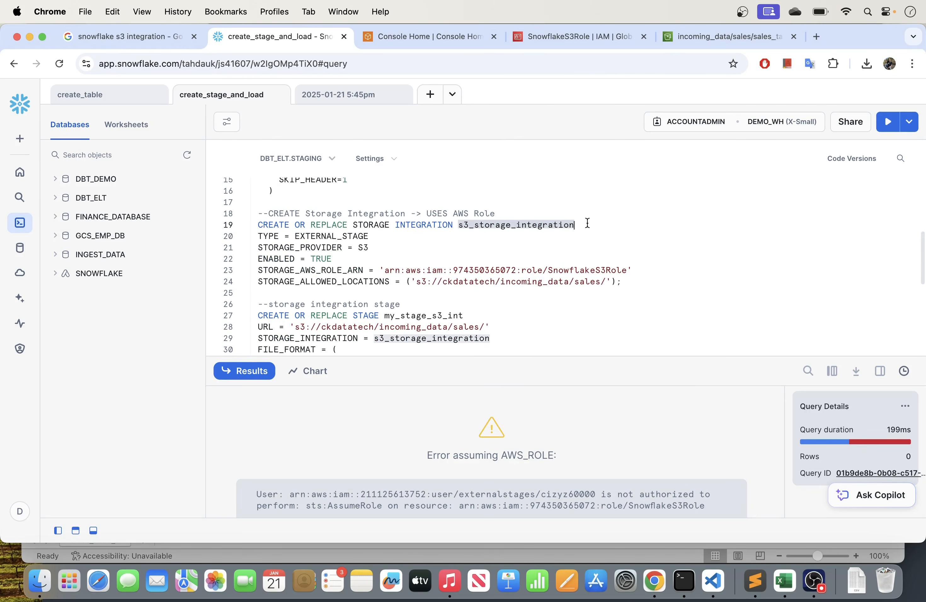
scroll(440, 262, down, 6)
click(318, 297)
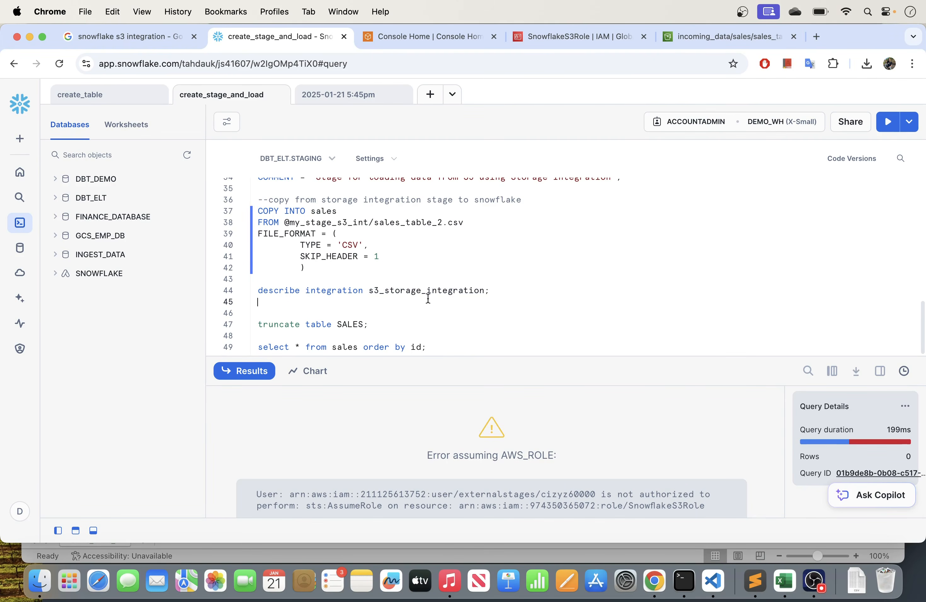
- Run only the describe integration s3_storage_integration statement and enlarge the results area to review the allowed and blocked storage locations
drag(490, 291, 254, 289)
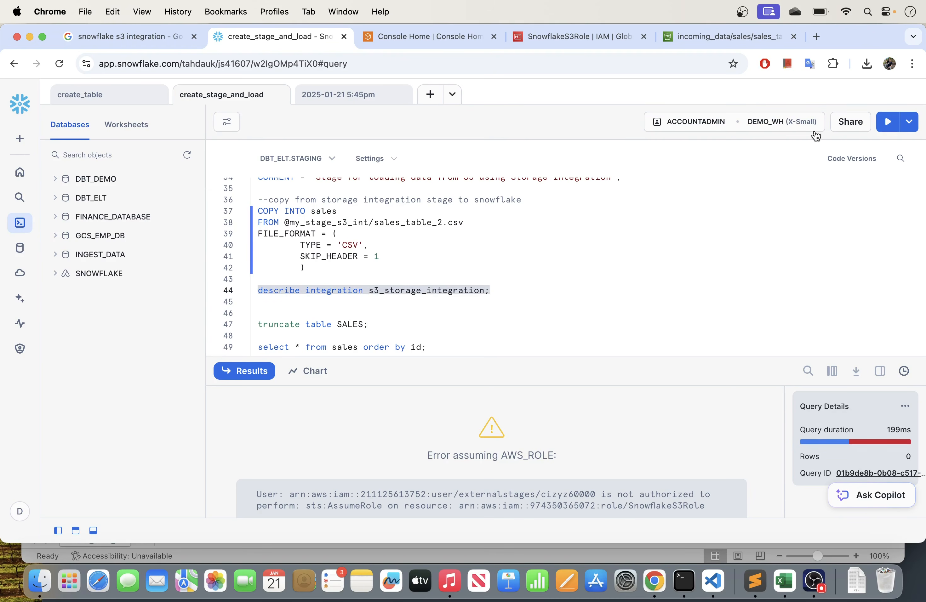
click(888, 121)
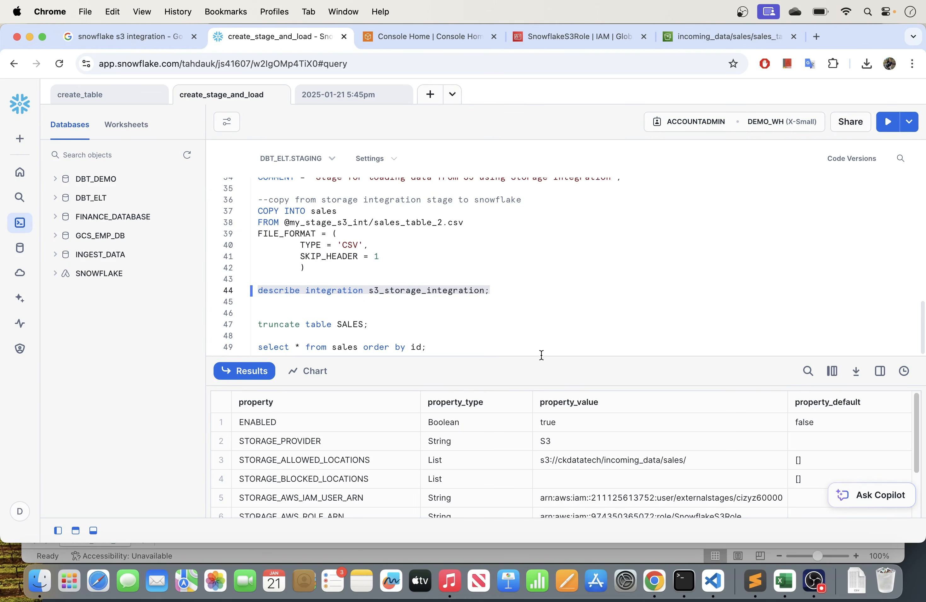
drag(539, 354, 508, 231)
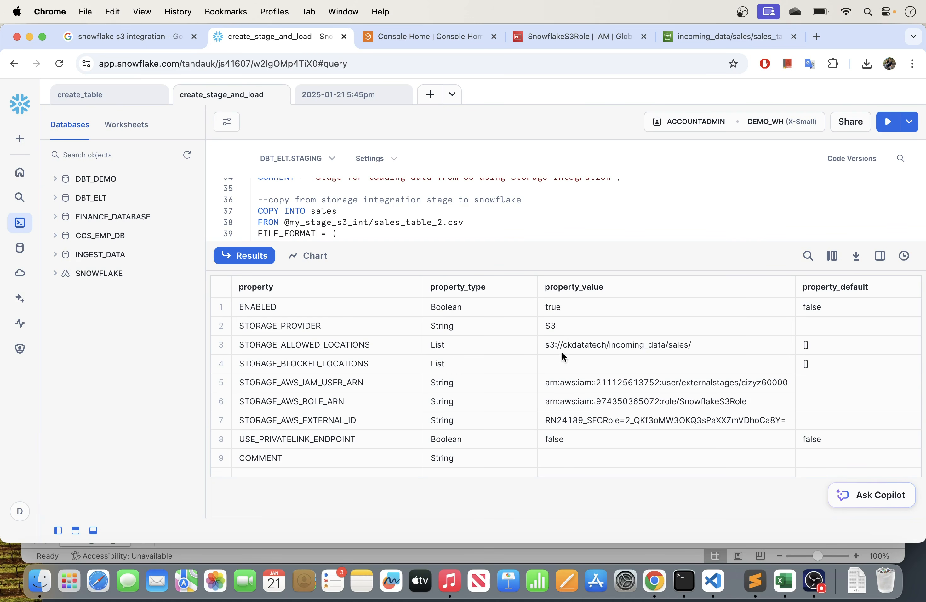
click(648, 343)
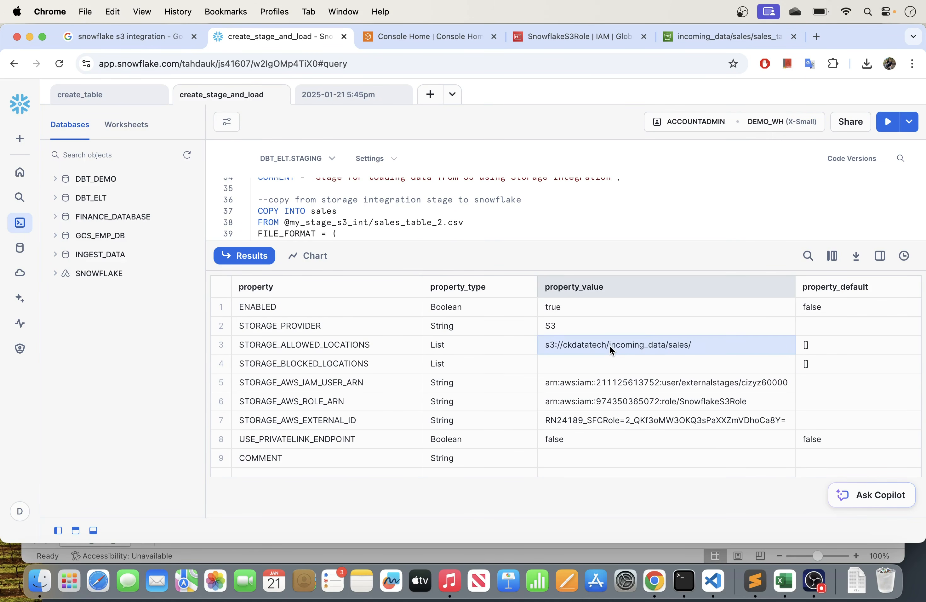
click(308, 365)
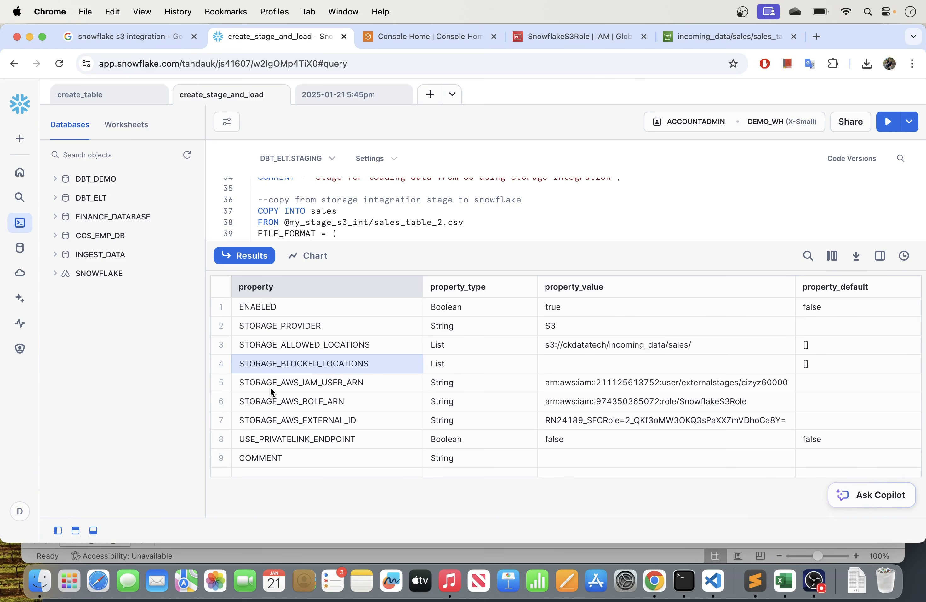
- Copy the STORAGE_AWS_IAM_USER_ARN property value from the integration description results
click(281, 384)
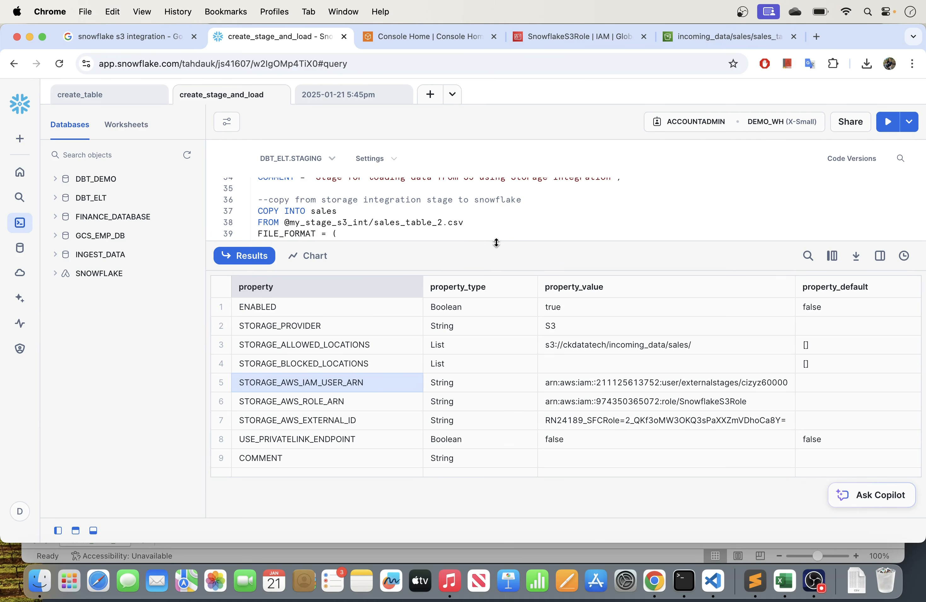
click(586, 386)
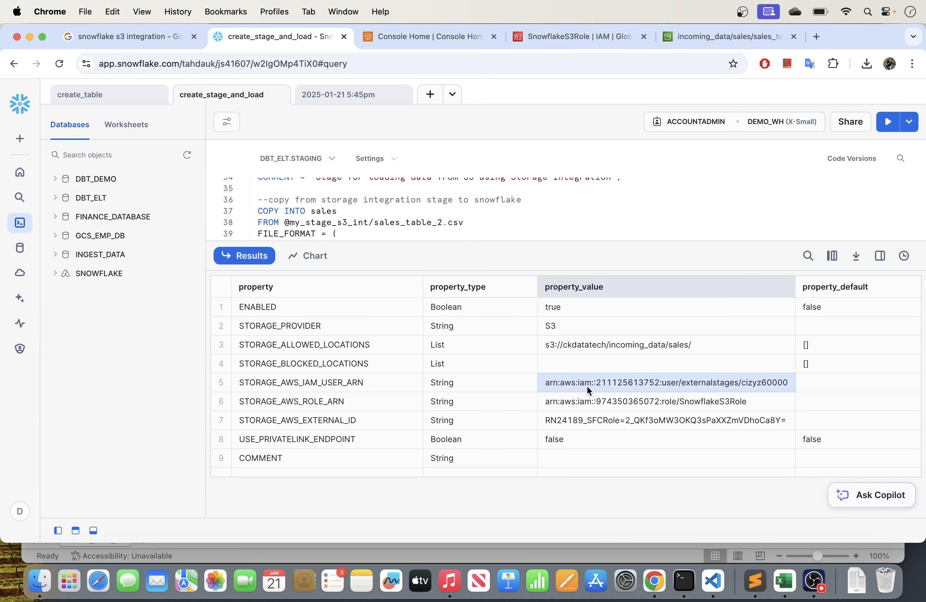
right_click(586, 382)
click(565, 379)
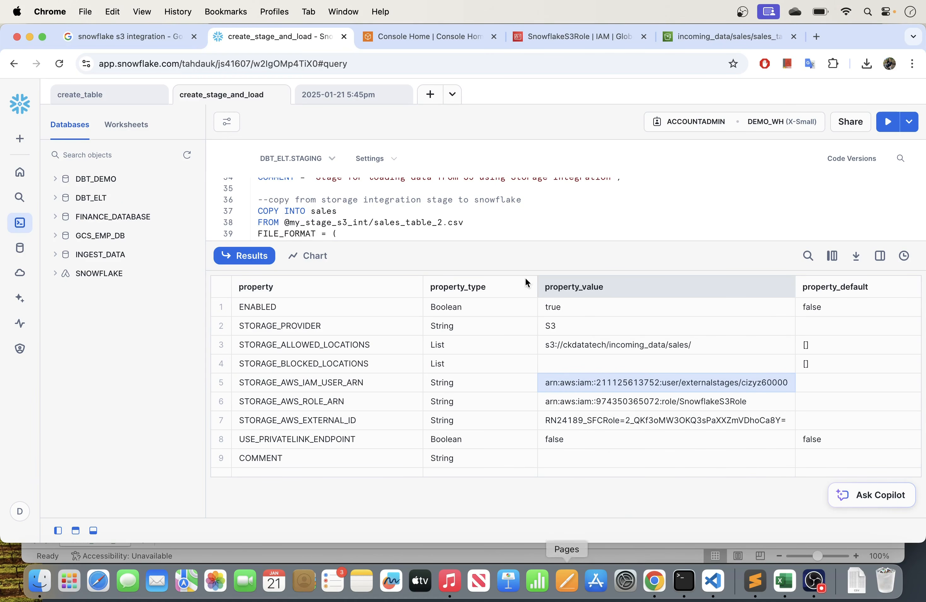
- Switch to the SnowflakeS3Role page in AWS IAM, review its permissions, and open its trust policy for editing
click(567, 35)
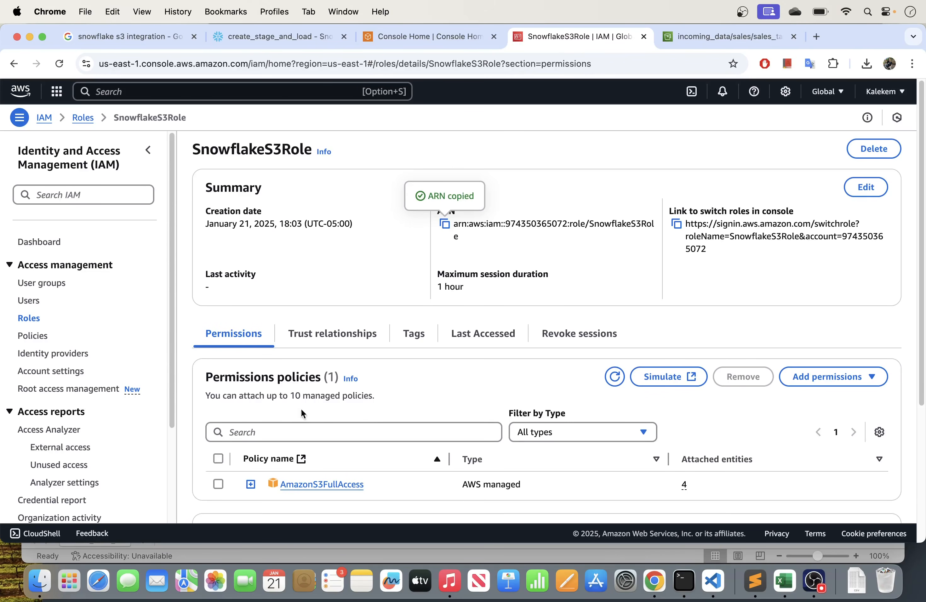
scroll(268, 388, down, 2)
scroll(269, 375, down, 2)
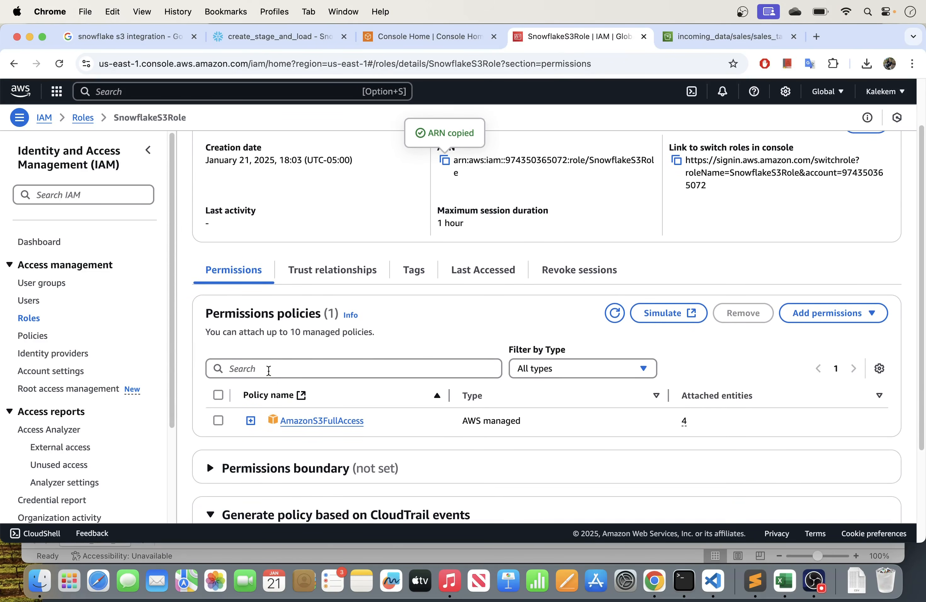
scroll(306, 406, up, 2)
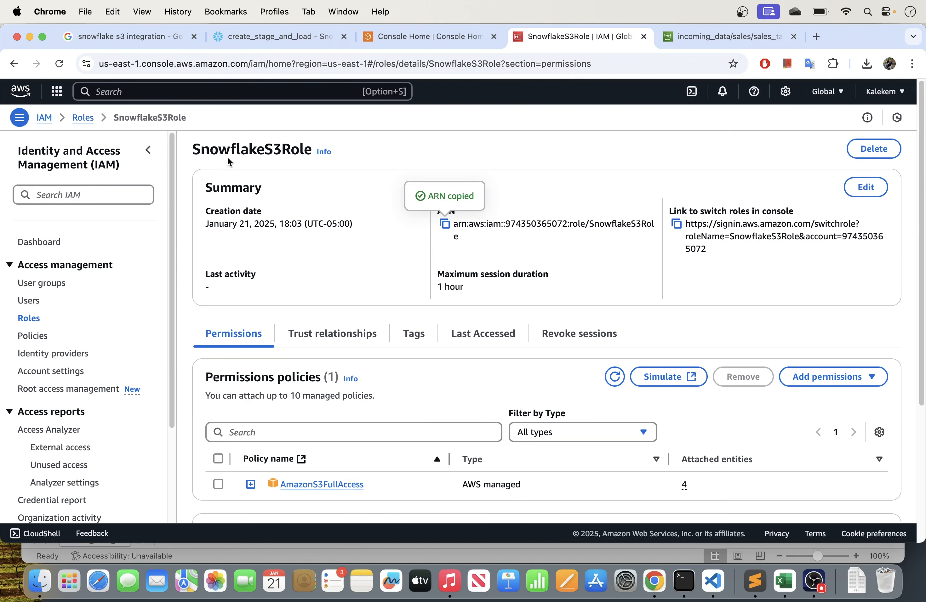
double_click(241, 149)
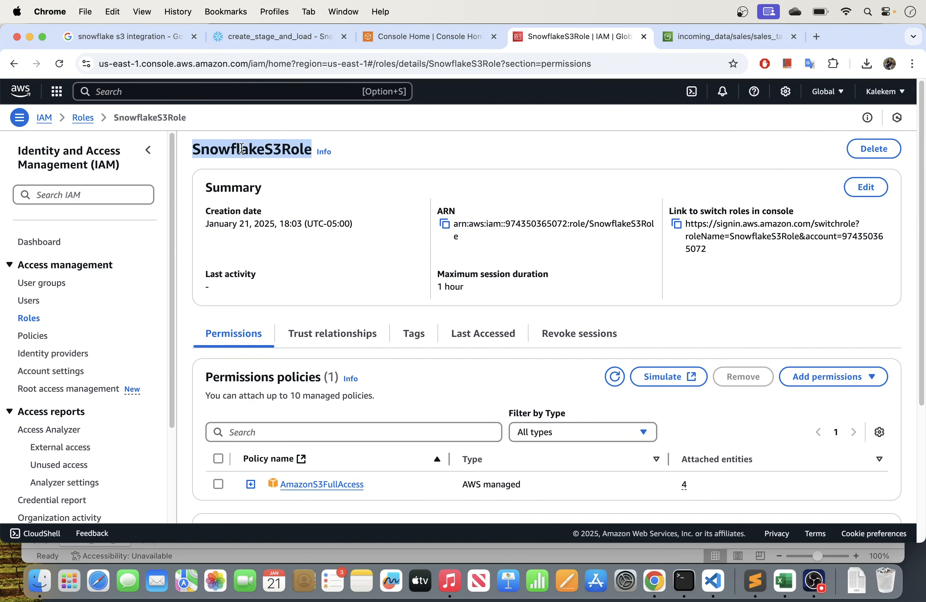
click(321, 340)
scroll(344, 358, down, 4)
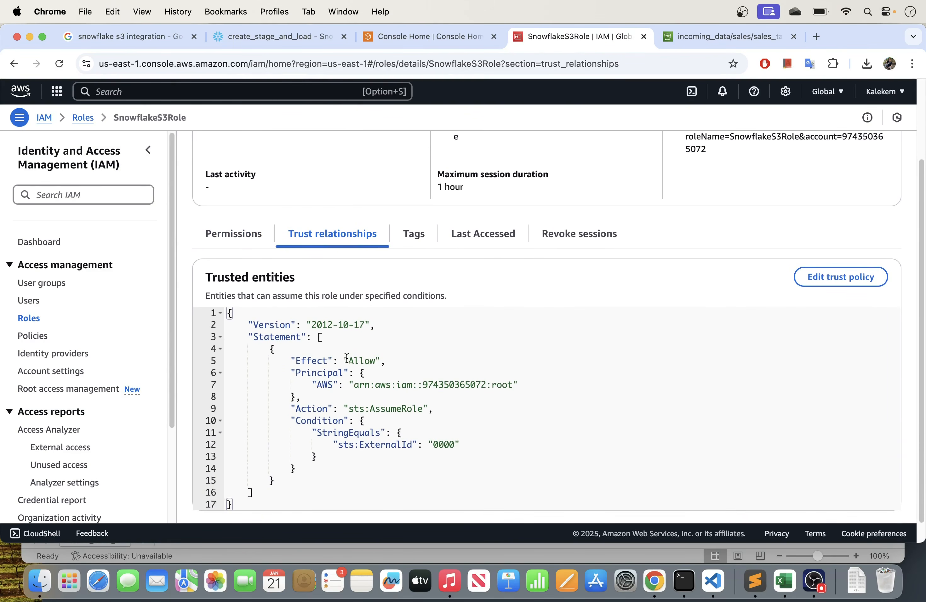
click(846, 262)
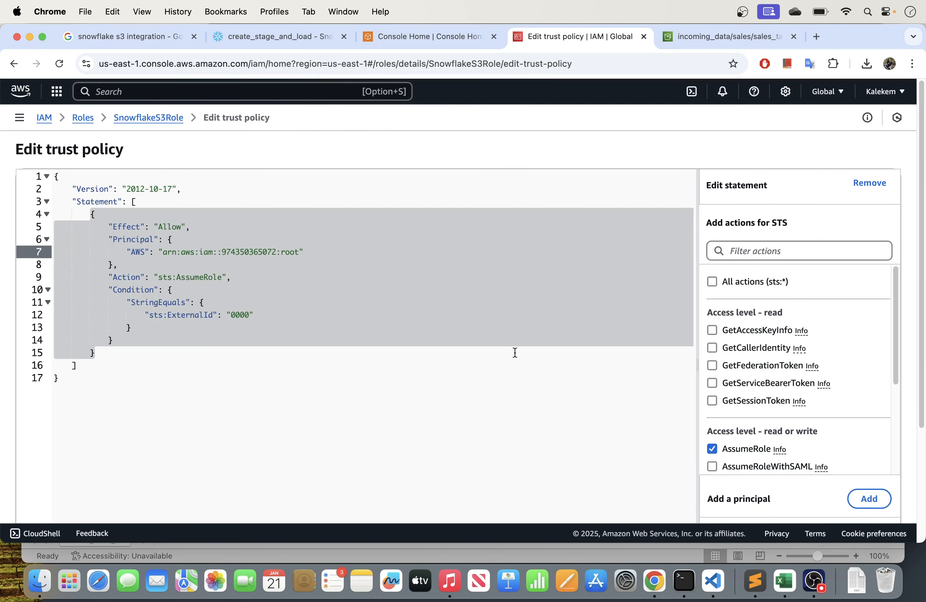
- Replace the AWS principal ARN in the SnowflakeS3Role trust policy with the copied Snowflake IAM user ARN
click(405, 337)
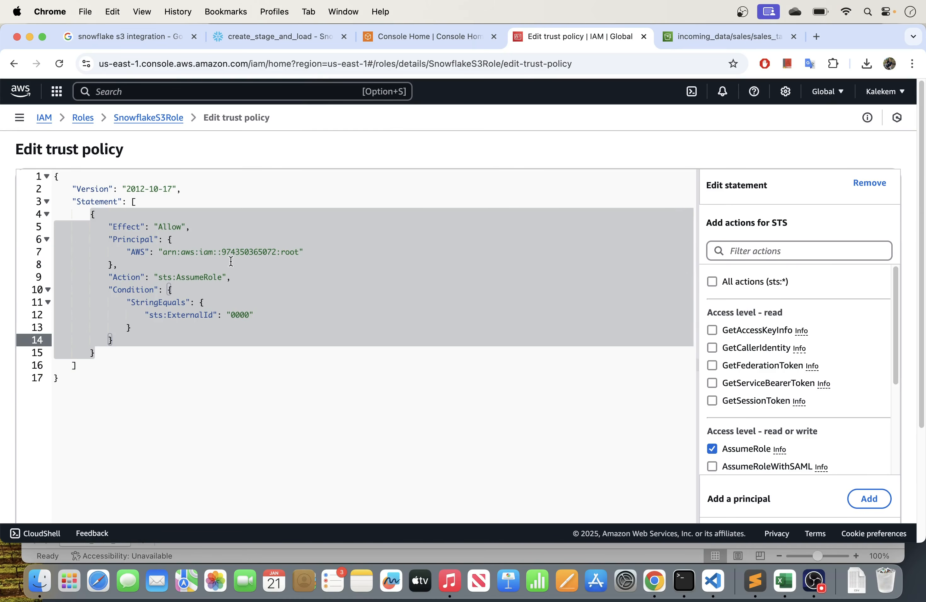
click(300, 253)
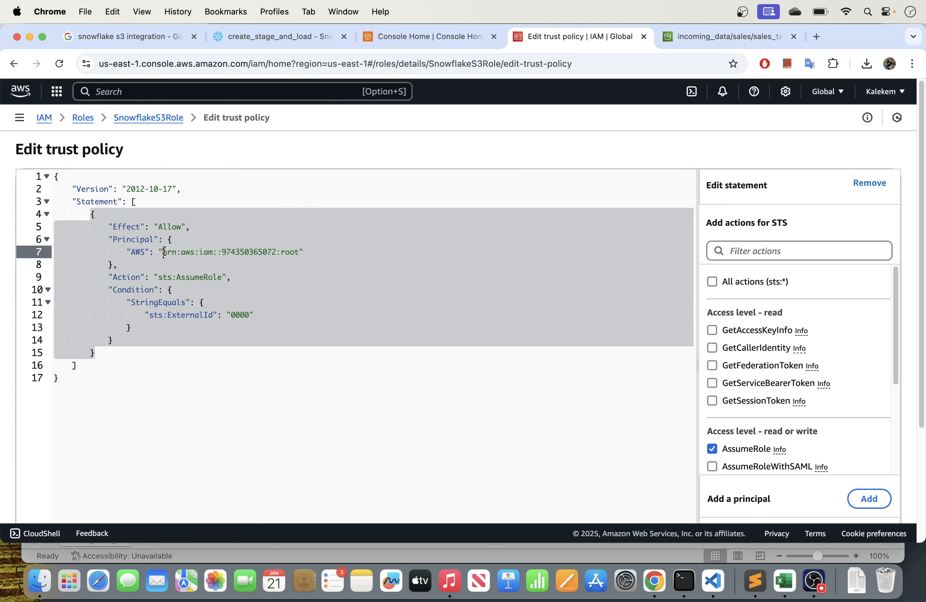
click(164, 252)
drag(165, 253, 232, 253)
click(174, 267)
drag(164, 252, 296, 252)
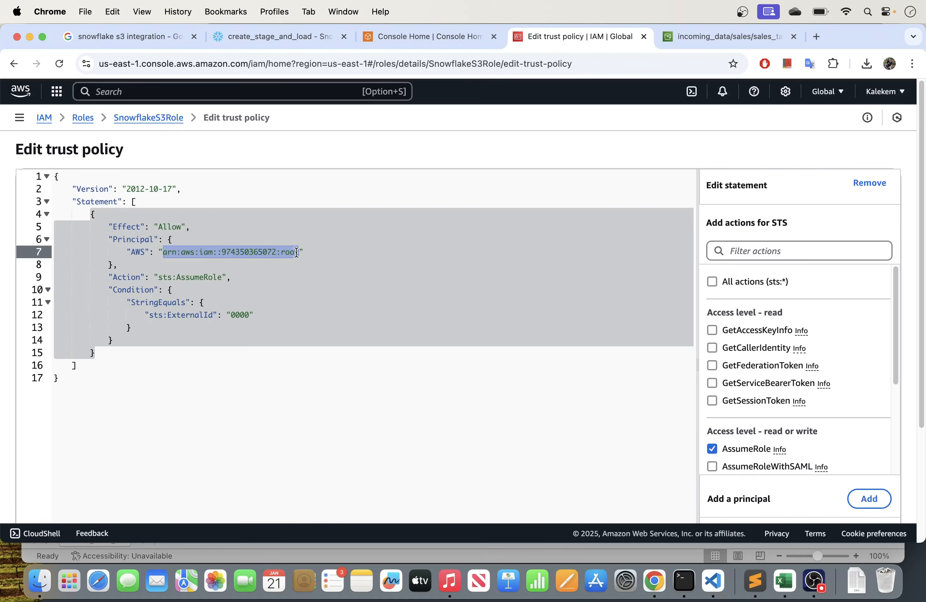
key(super+v)
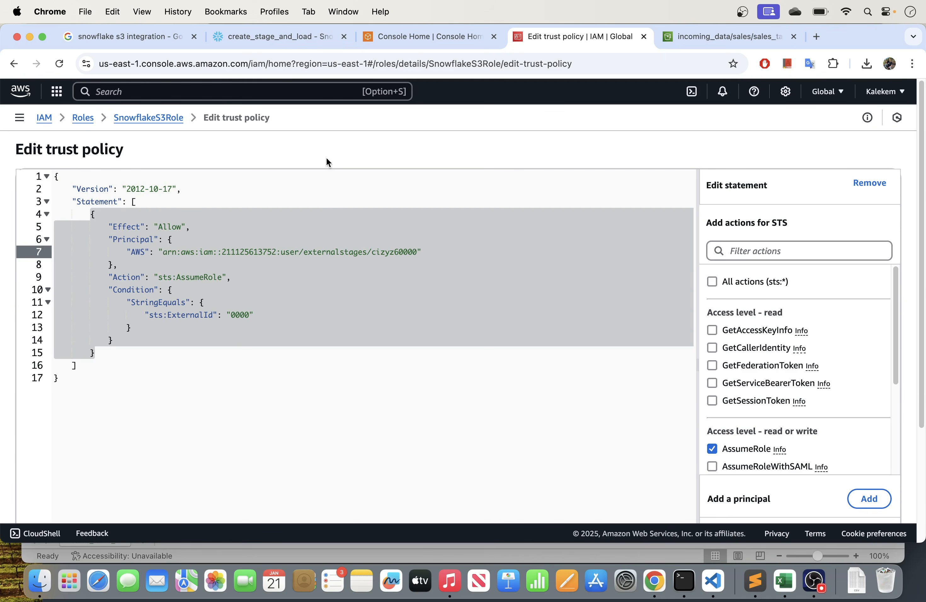
- Return to the Snowflake results and check the STORAGE_AWS_IAM_USER_ARN property used as the trust policy's principal
click(270, 36)
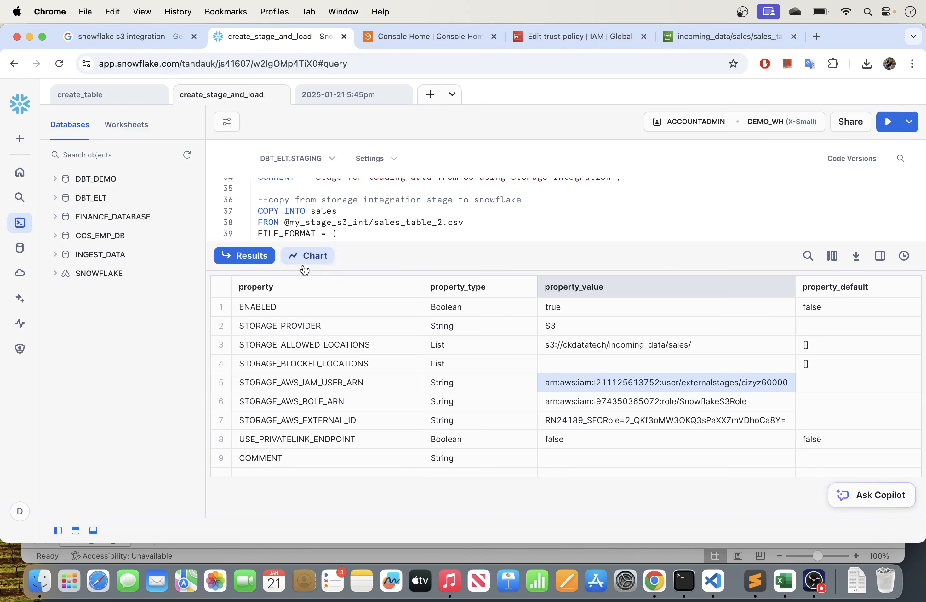
click(282, 384)
click(567, 383)
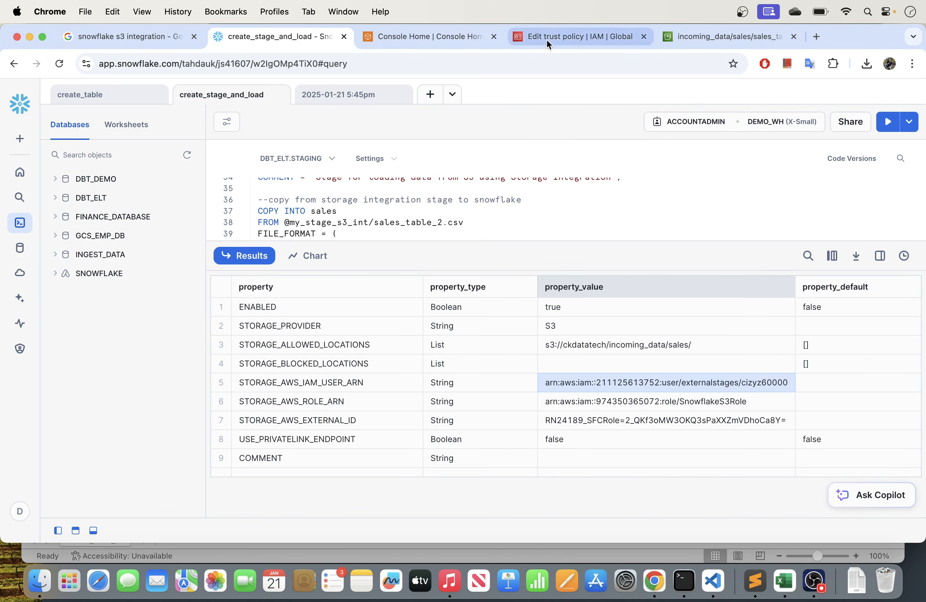
- Locate the sts:ExternalId condition in the trust policy and copy the STORAGE_AWS_EXTERNAL_ID property value from the Snowflake results
click(579, 36)
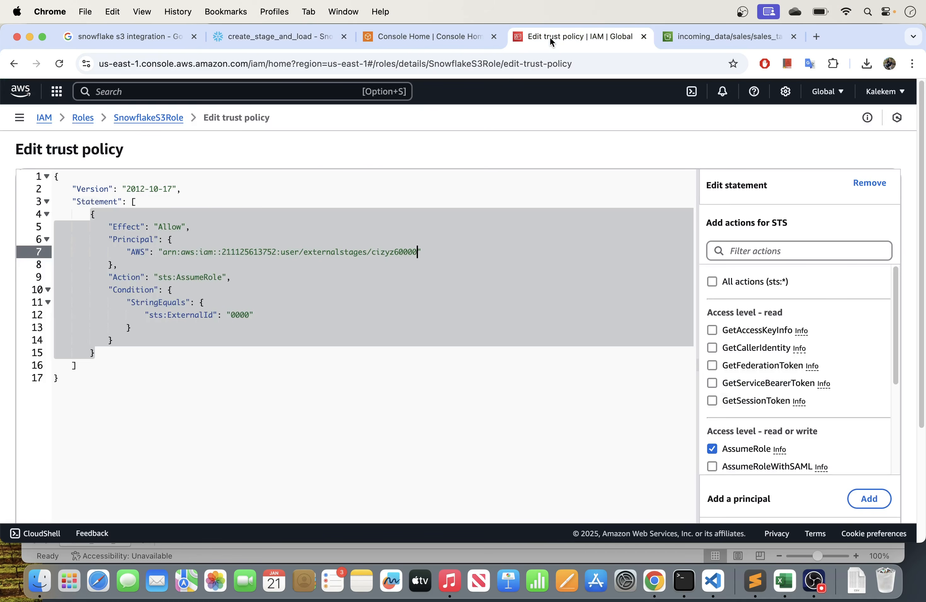
click(192, 325)
click(249, 315)
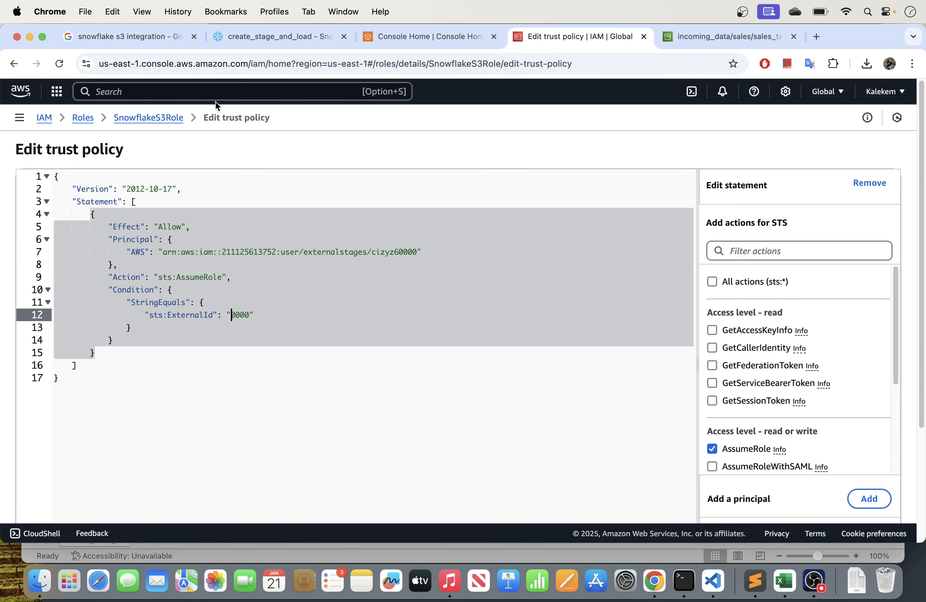
click(215, 37)
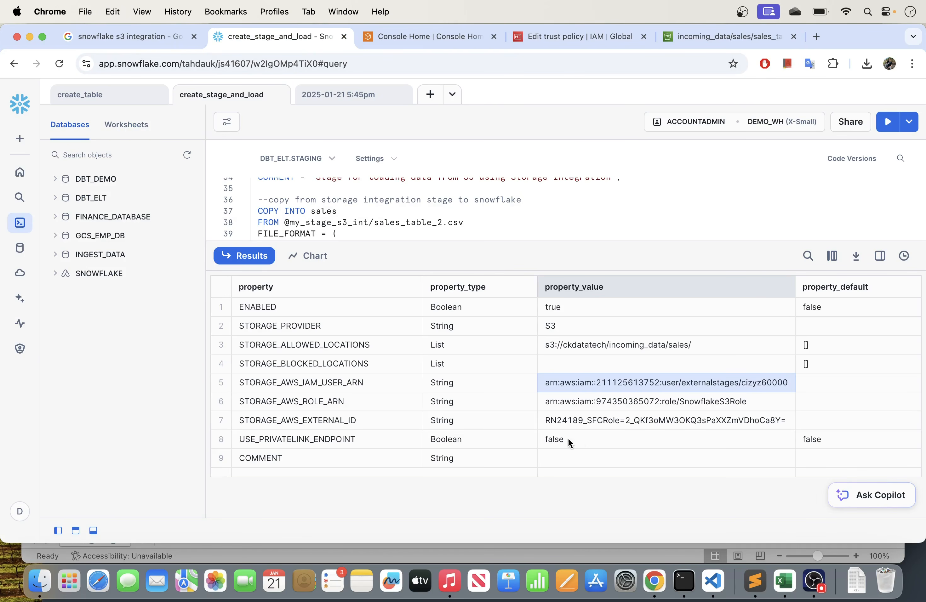
click(604, 422)
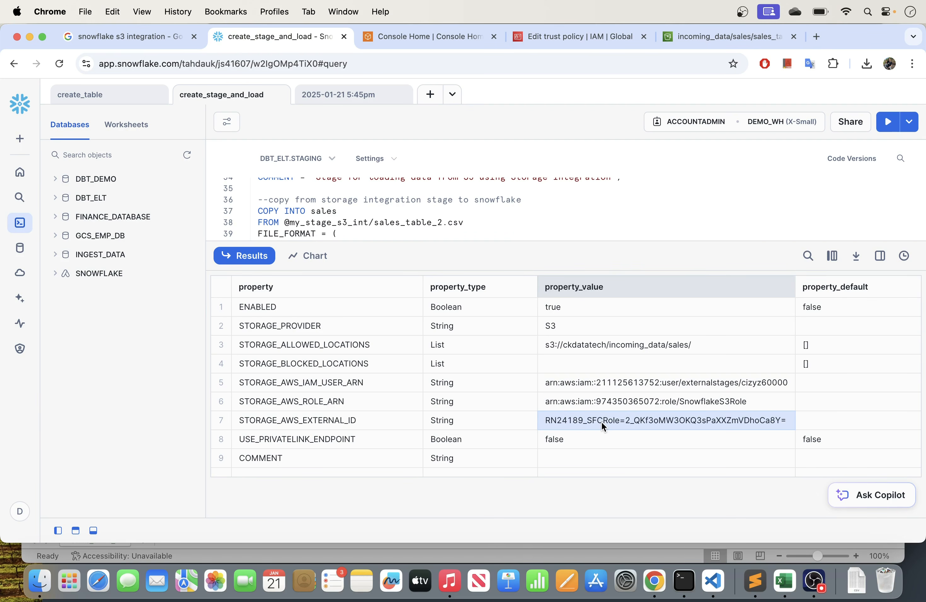
- Replace the sts:ExternalId value in the SnowflakeS3Role trust policy with the copied Snowflake external ID
click(579, 36)
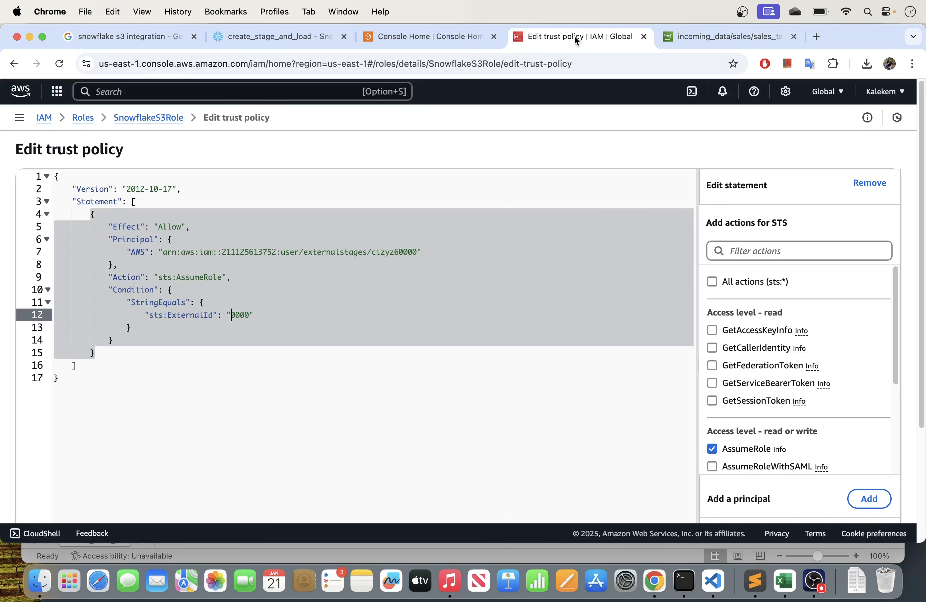
click(312, 285)
drag(249, 315, 232, 314)
key(super+v)
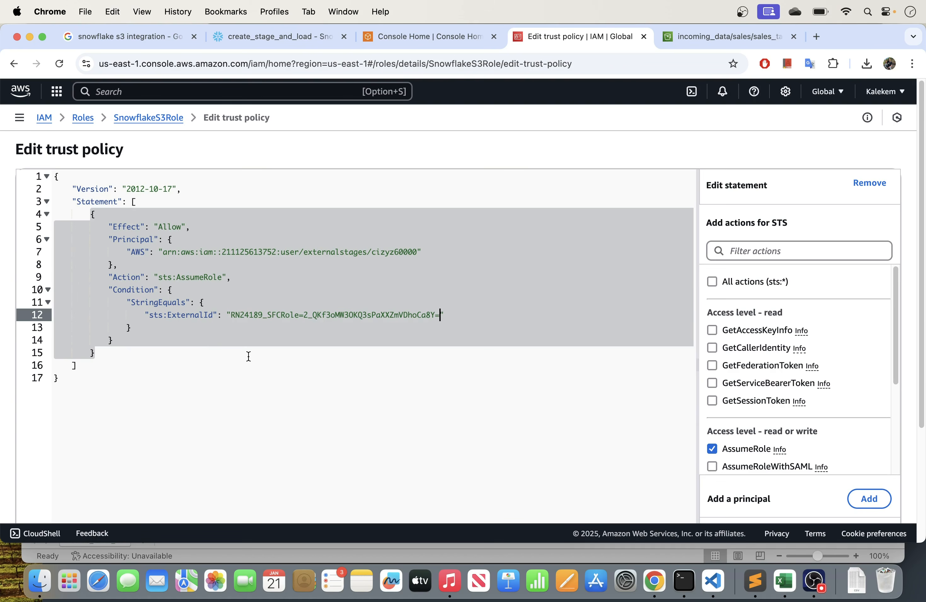
- Check the trust policy's AWS principal and sts:ExternalId values against the Snowflake storage integration properties
click(252, 39)
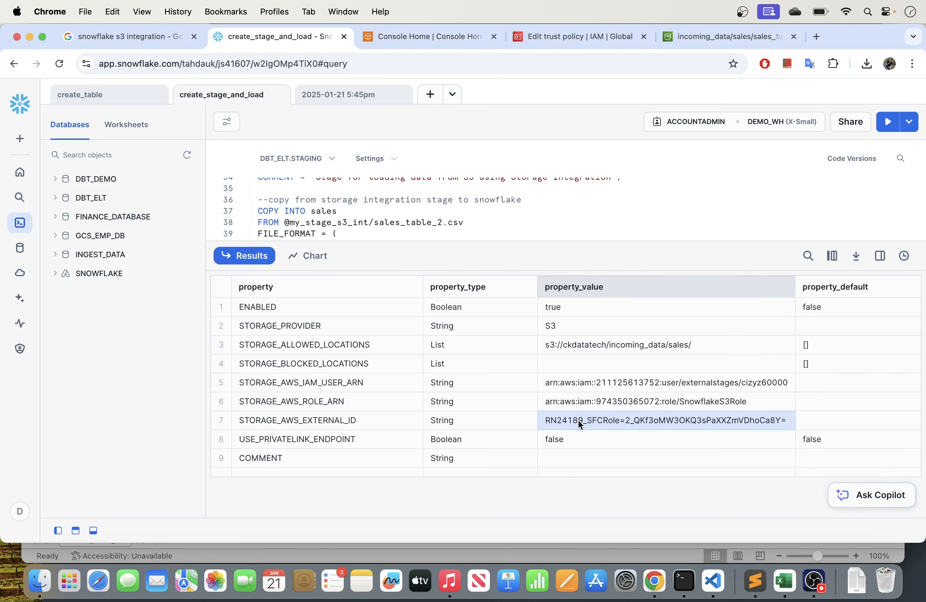
click(562, 37)
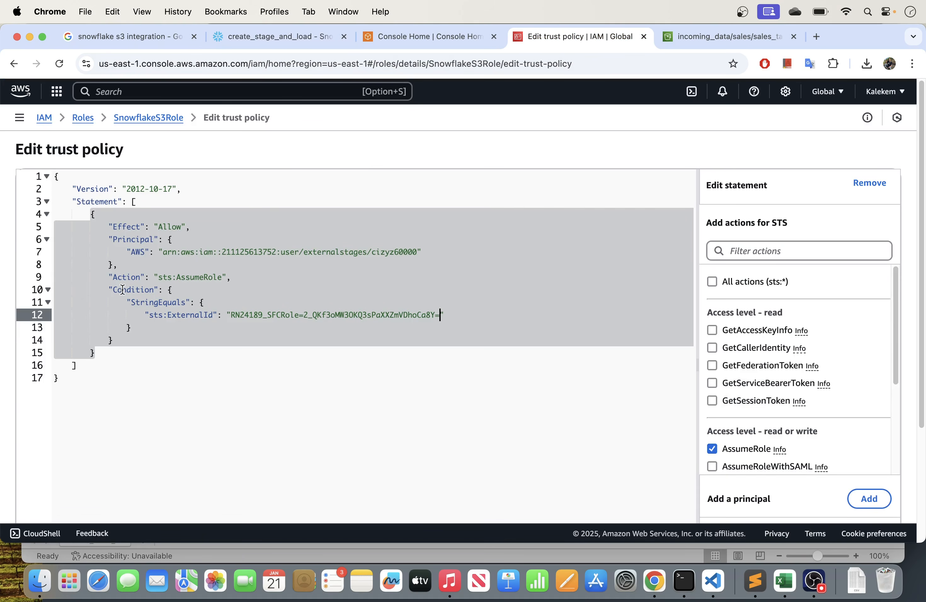
click(193, 245)
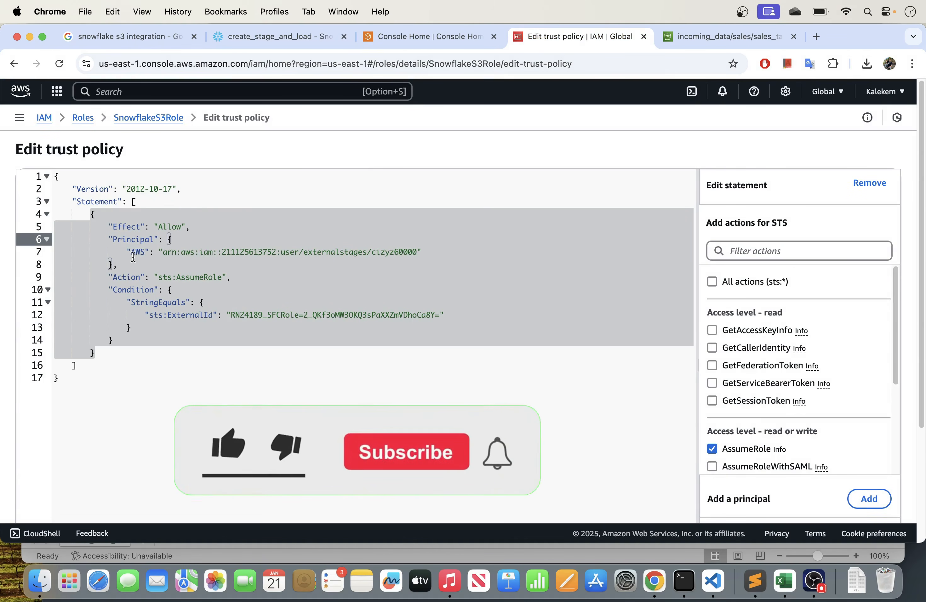
drag(163, 251, 421, 249)
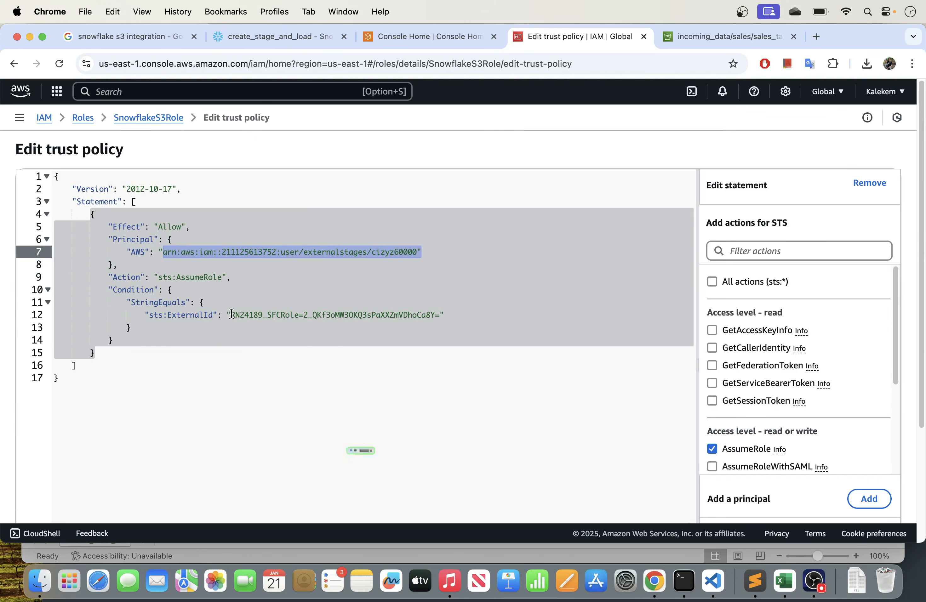
drag(231, 315, 441, 314)
click(281, 42)
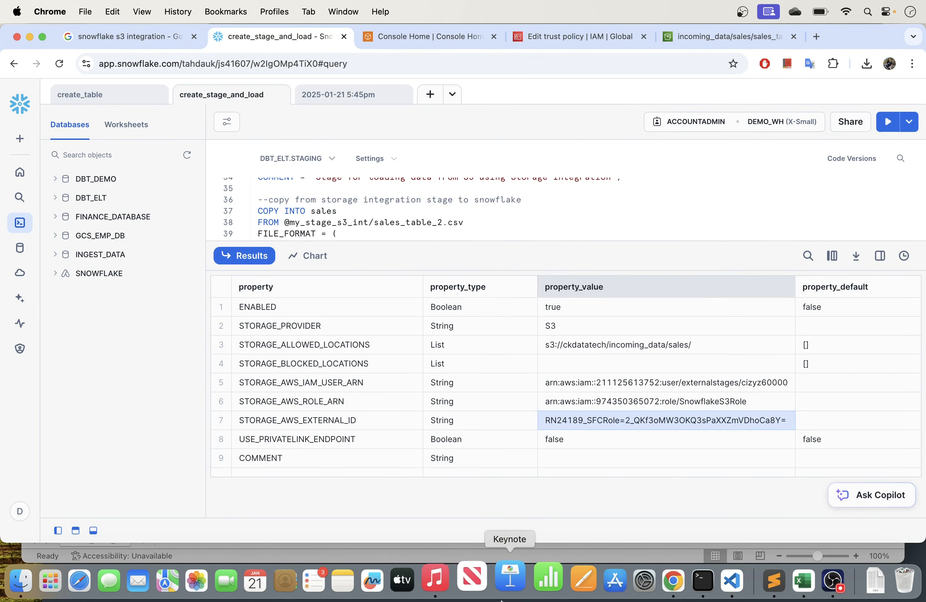
- Save the updated trust policy of SnowflakeS3Role in AWS IAM
click(571, 39)
scroll(591, 336, down, 5)
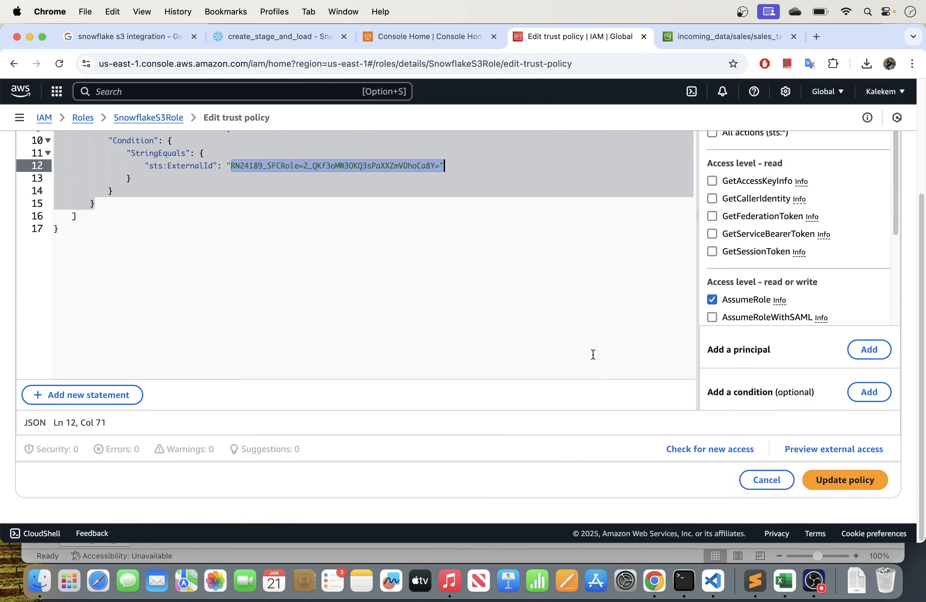
click(830, 477)
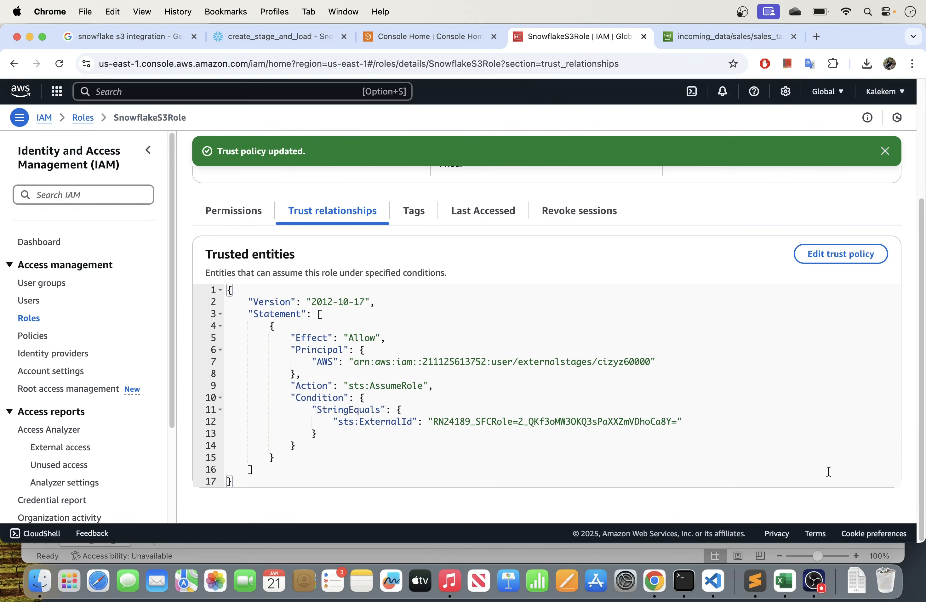
- Back in Snowflake, run the COPY INTO sales statement that loads sales_table_2.csv from the my_stage_s3_int stage
click(277, 36)
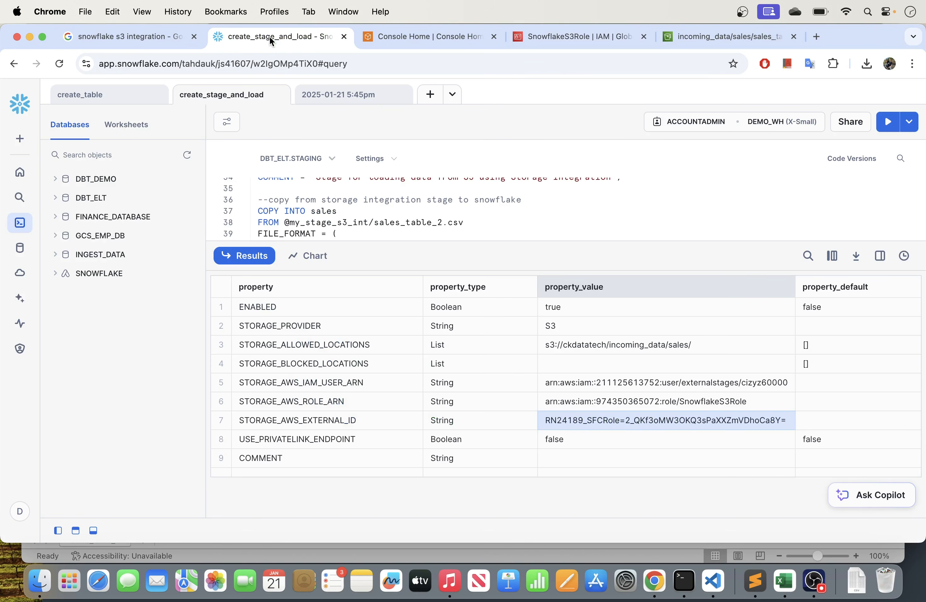
drag(528, 241, 531, 363)
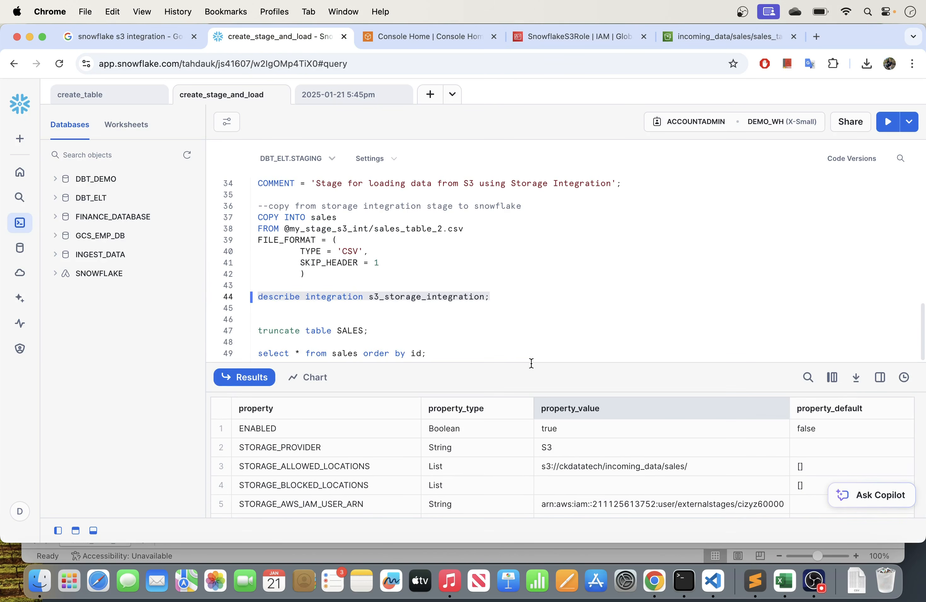
scroll(433, 251, up, 1)
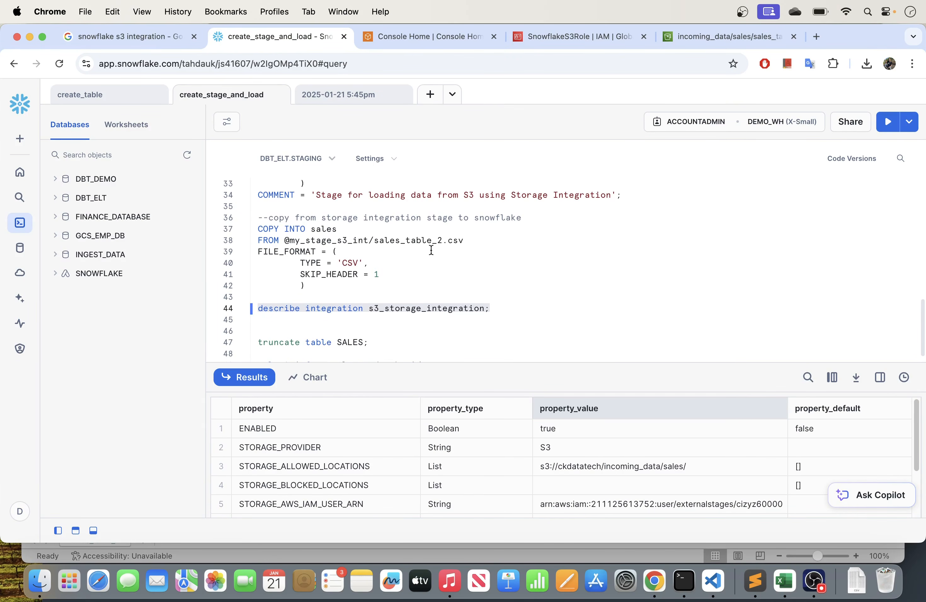
scroll(345, 231, up, 1)
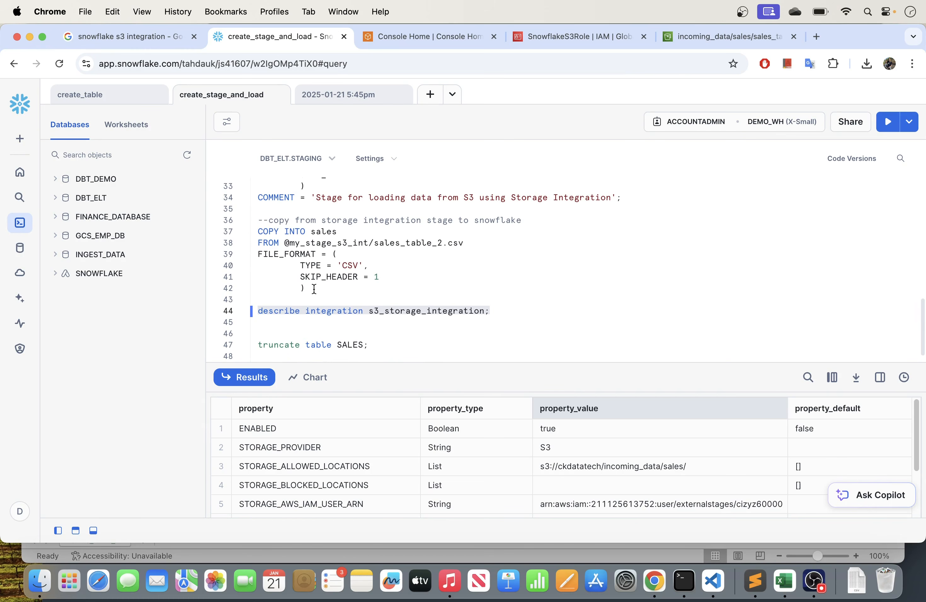
drag(306, 288, 249, 238)
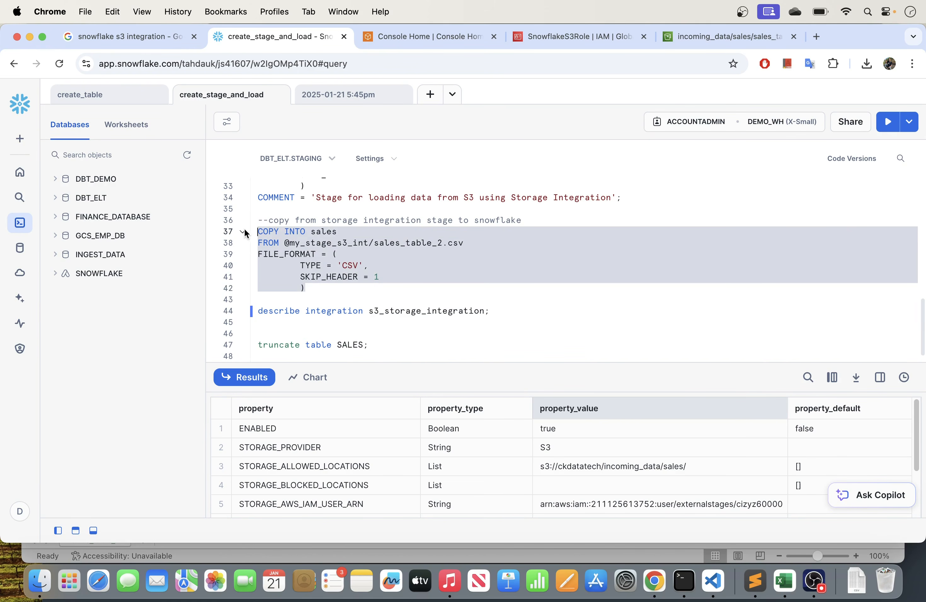
click(887, 122)
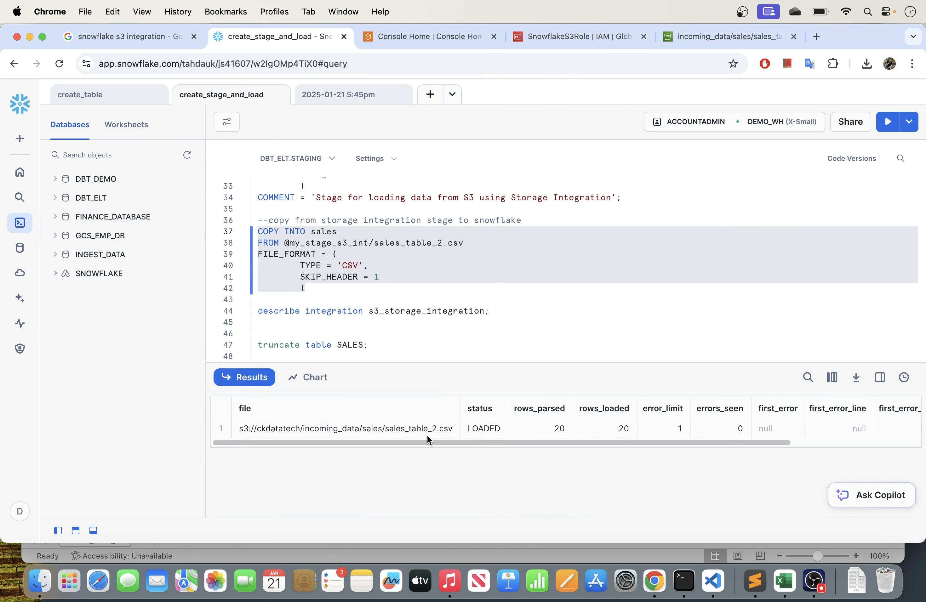
drag(458, 412, 408, 442)
- Query all rows of the sales table ordered by id and examine the rows with IDs 21 to 40
scroll(410, 313, down, 1)
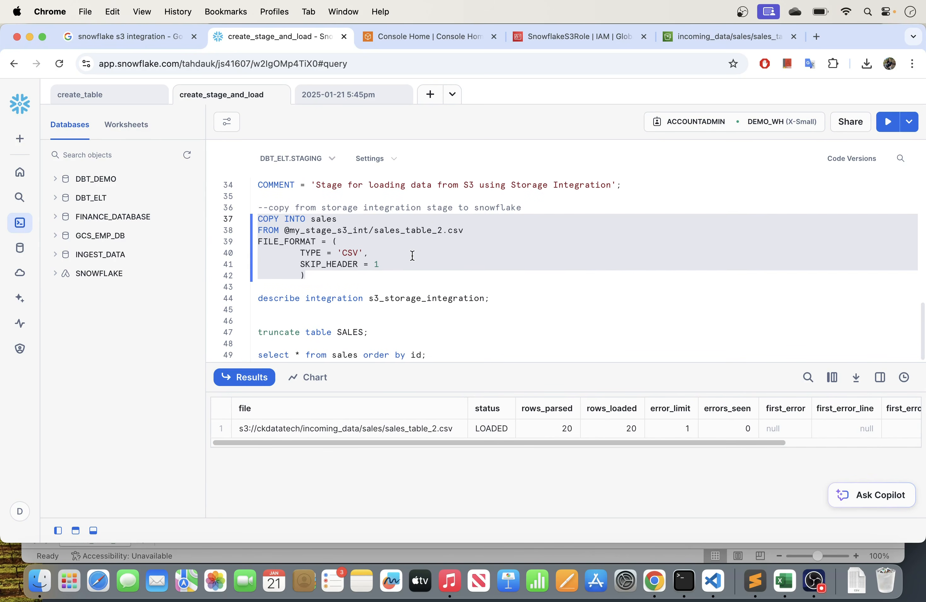
drag(434, 350, 251, 351)
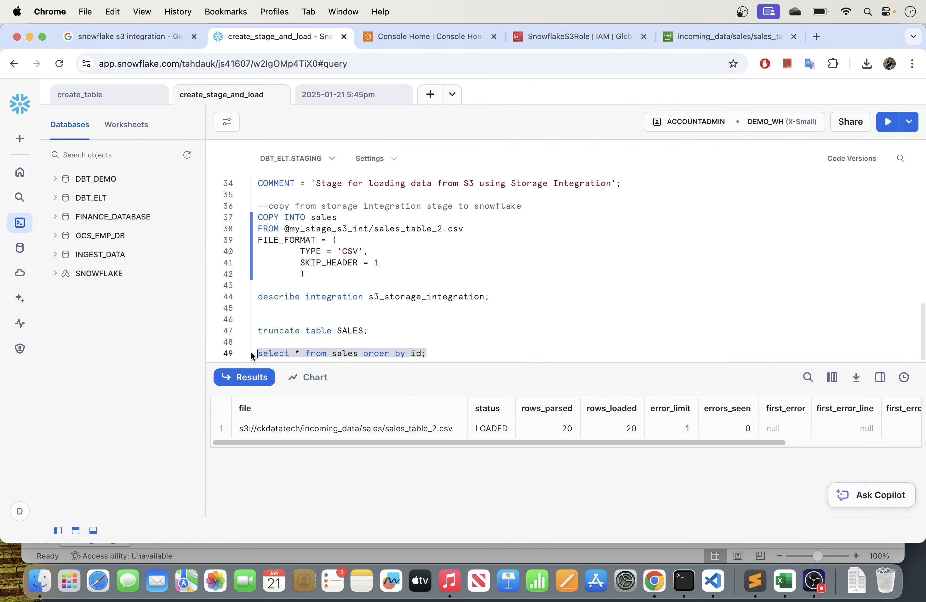
click(887, 121)
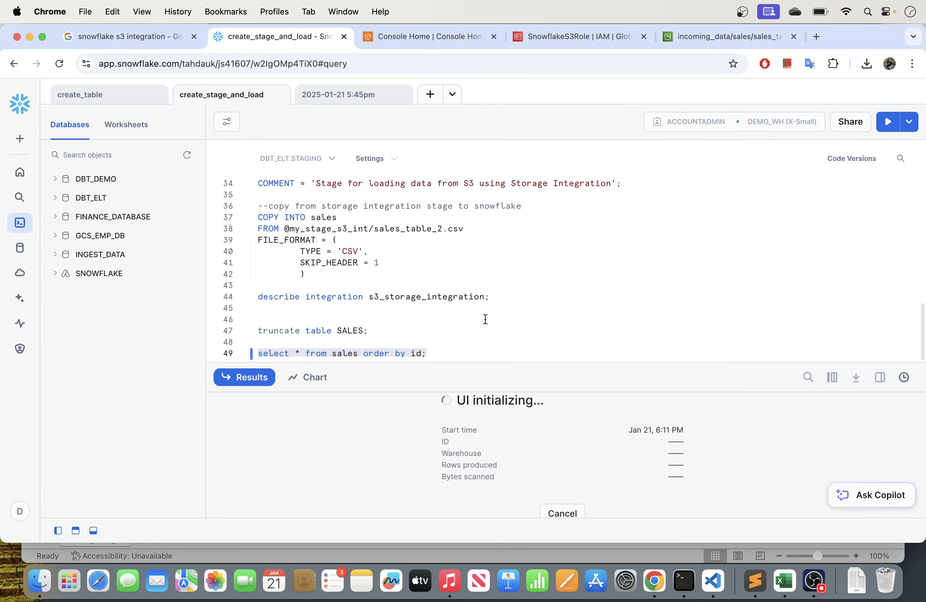
drag(517, 362, 484, 131)
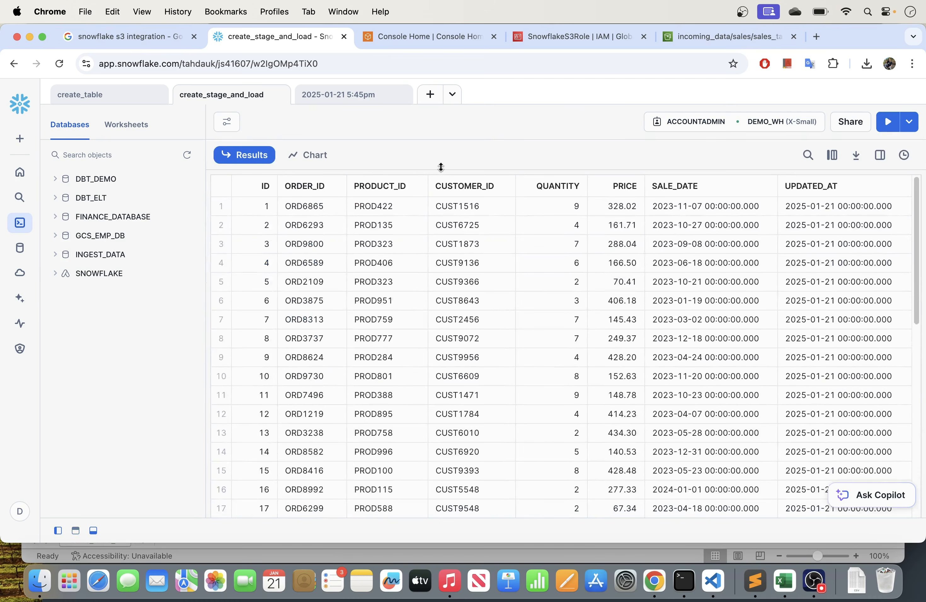
scroll(414, 283, down, 5)
scroll(415, 283, down, 2)
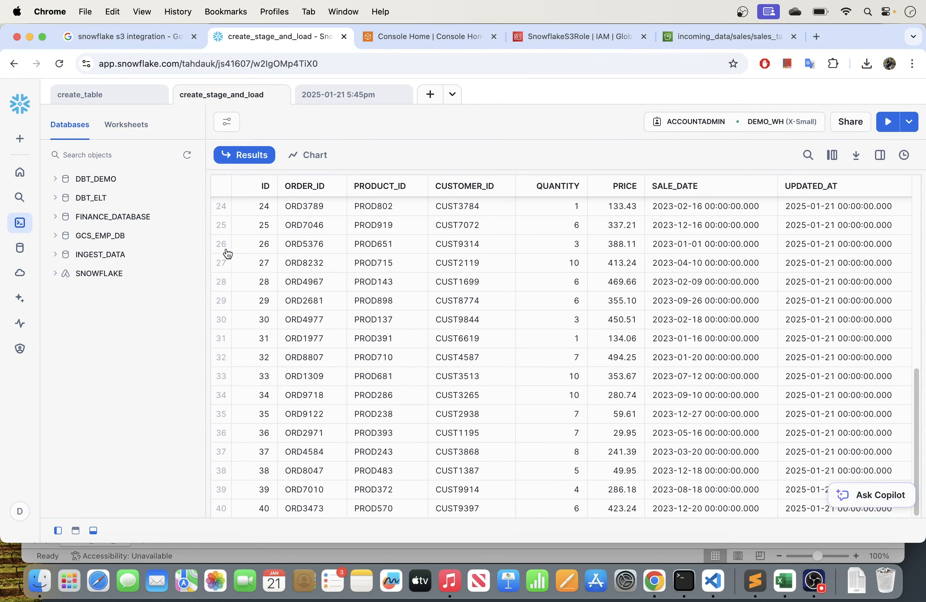
scroll(332, 405, up, 3)
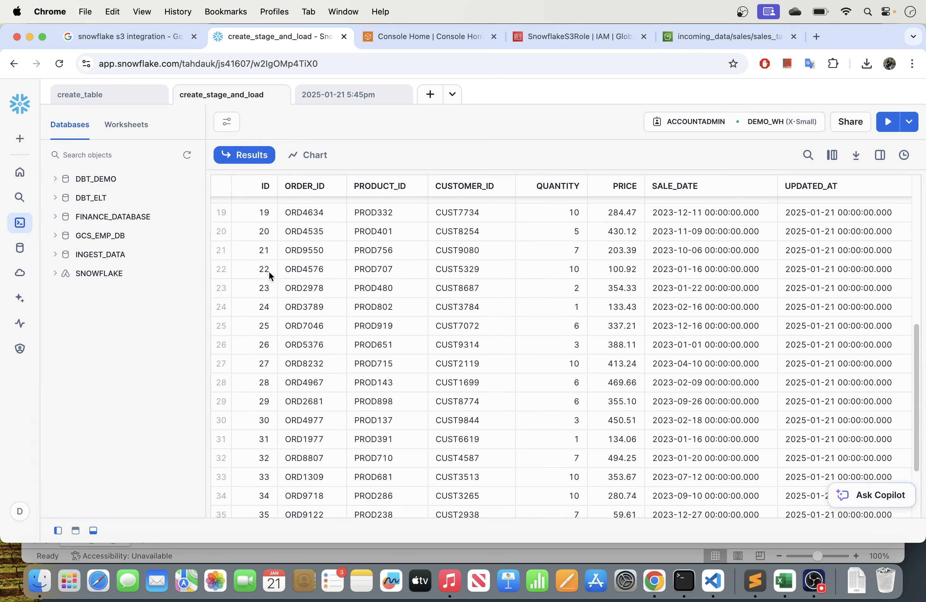
drag(259, 252, 729, 575)
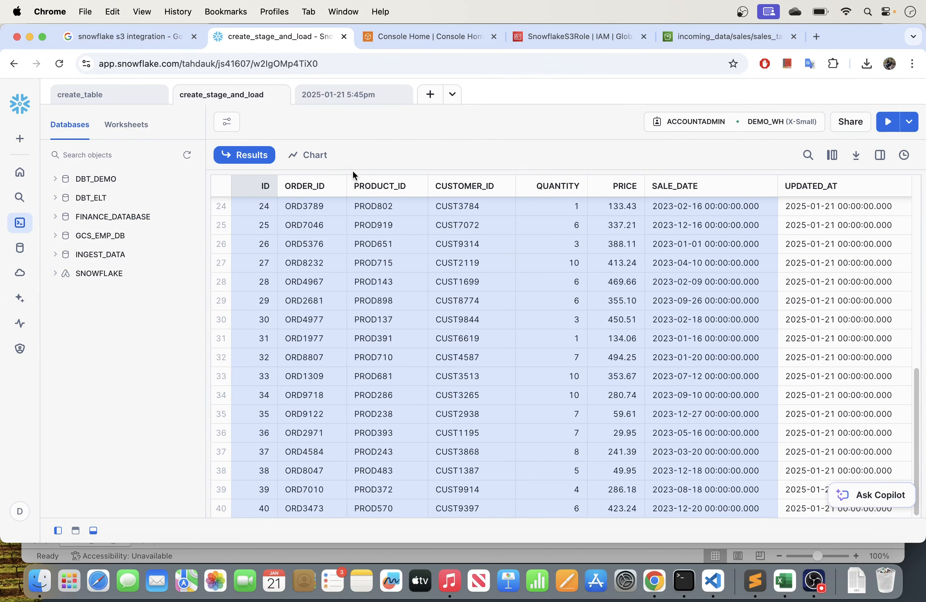
- Review the credentials-based CREATE STAGE statement for s3_stage_demo, including its S3 URL, CREDENTIALS block and CSV file format
drag(353, 169, 353, 384)
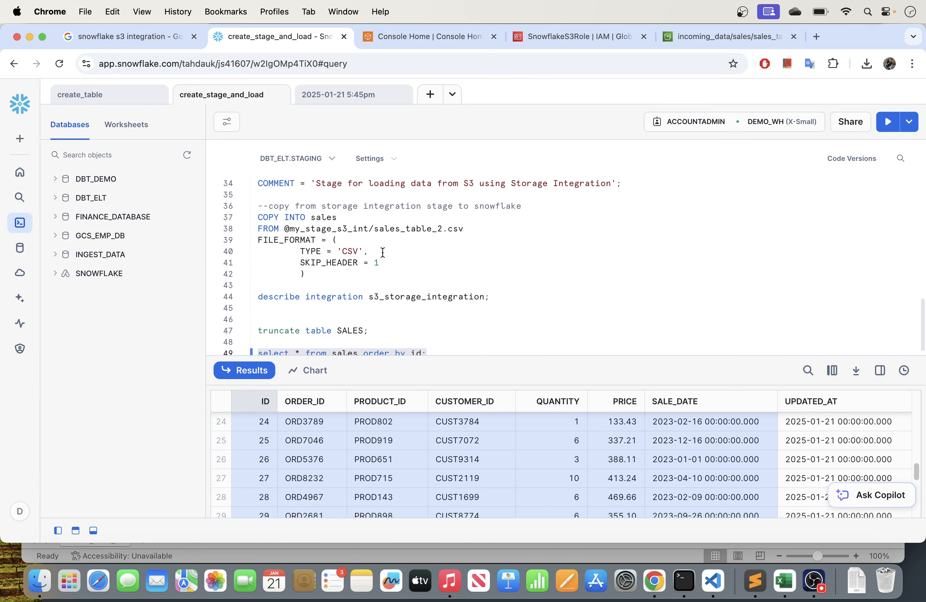
scroll(377, 249, up, 4)
scroll(378, 247, up, 2)
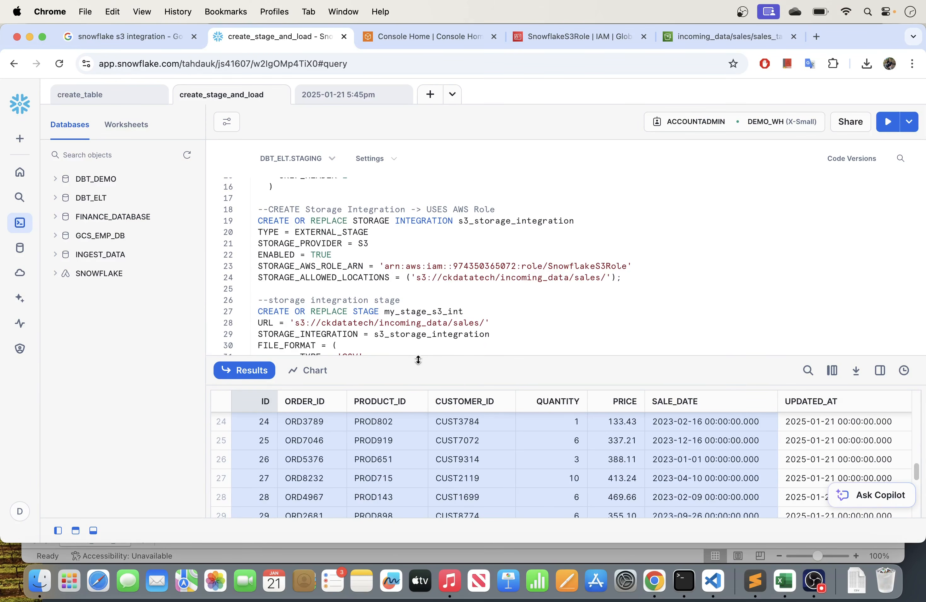
drag(418, 355, 419, 389)
scroll(373, 250, up, 5)
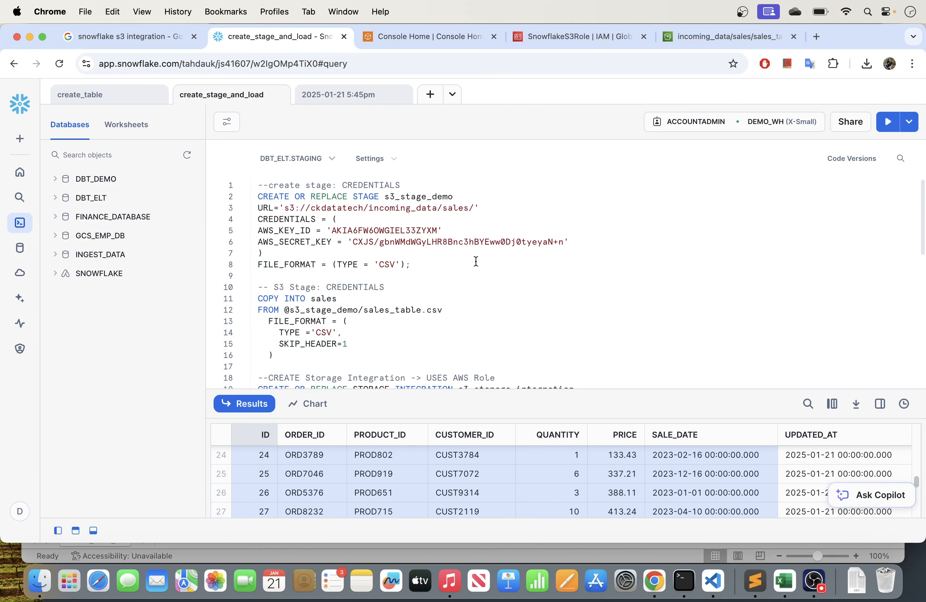
drag(259, 220, 483, 252)
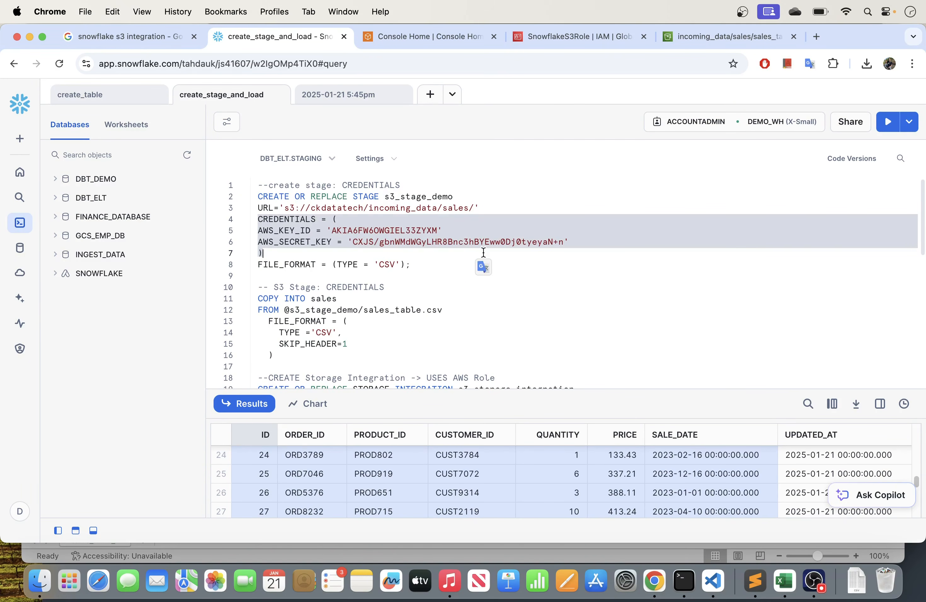
click(331, 230)
drag(436, 267, 251, 198)
scroll(352, 299, down, 3)
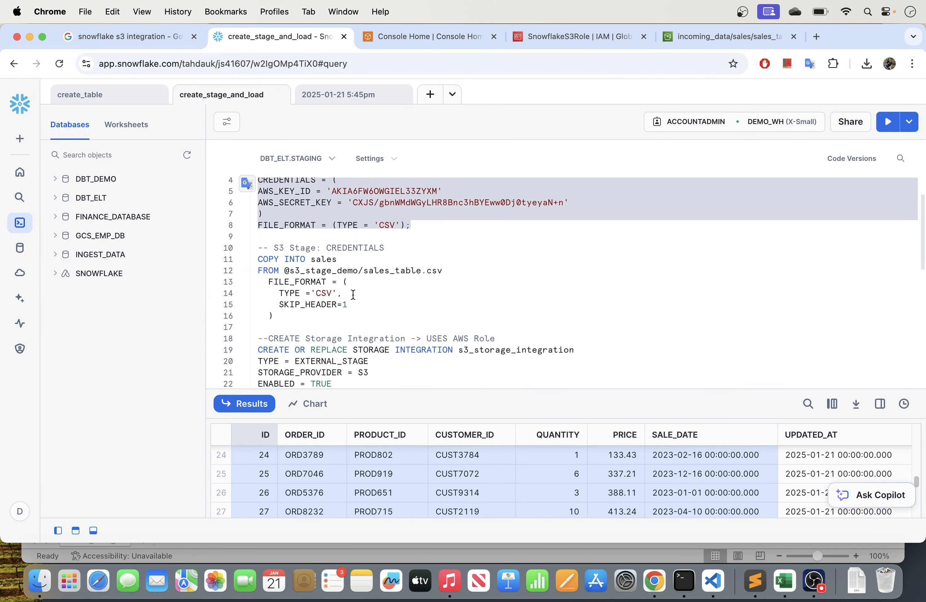
scroll(352, 299, up, 3)
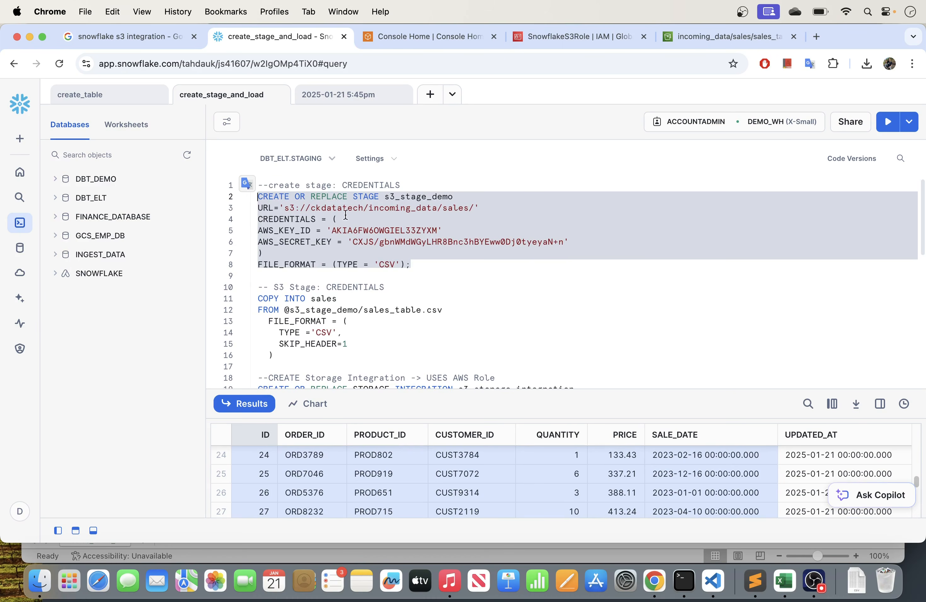
drag(442, 272, 591, 248)
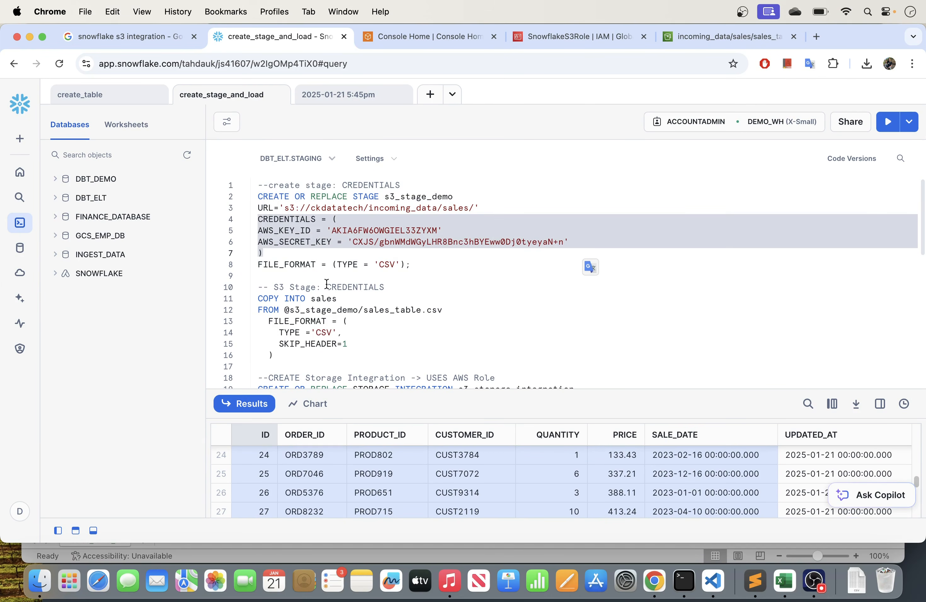
scroll(326, 279, down, 3)
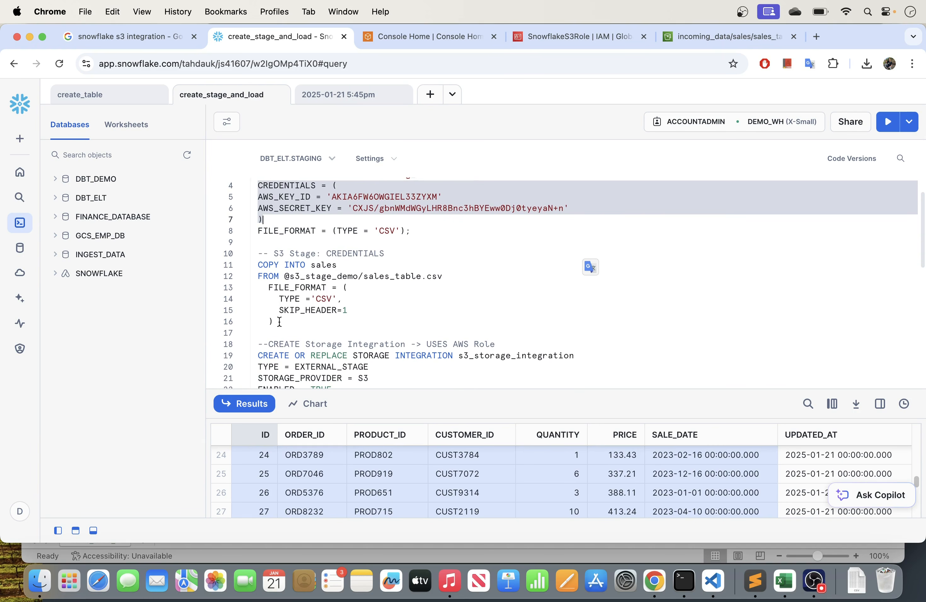
- Review the COPY INTO sales statement that loads sales_table.csv from the s3_stage_demo stage, matching its stage name to the CREATE STAGE statement
drag(274, 322, 248, 270)
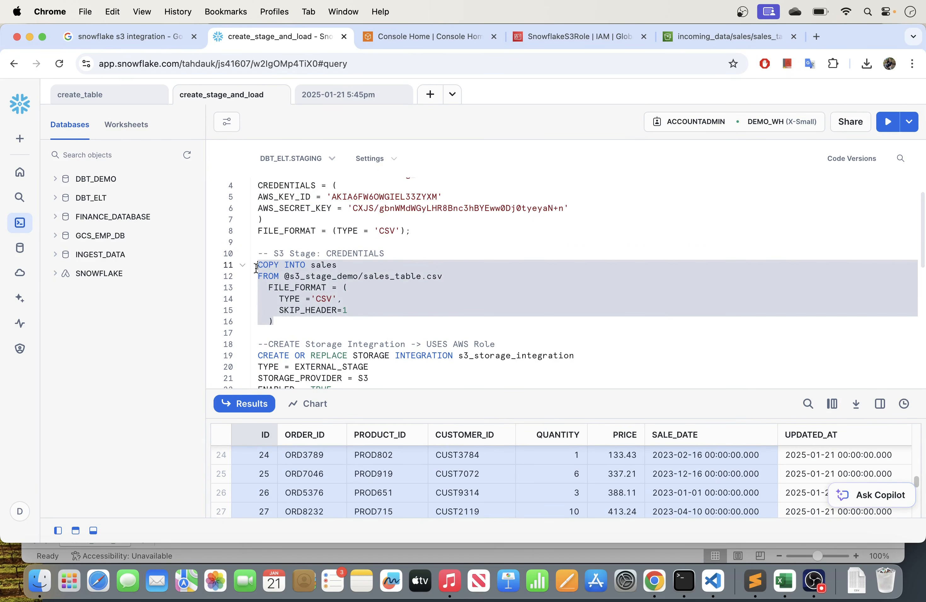
click(382, 211)
scroll(386, 224, up, 2)
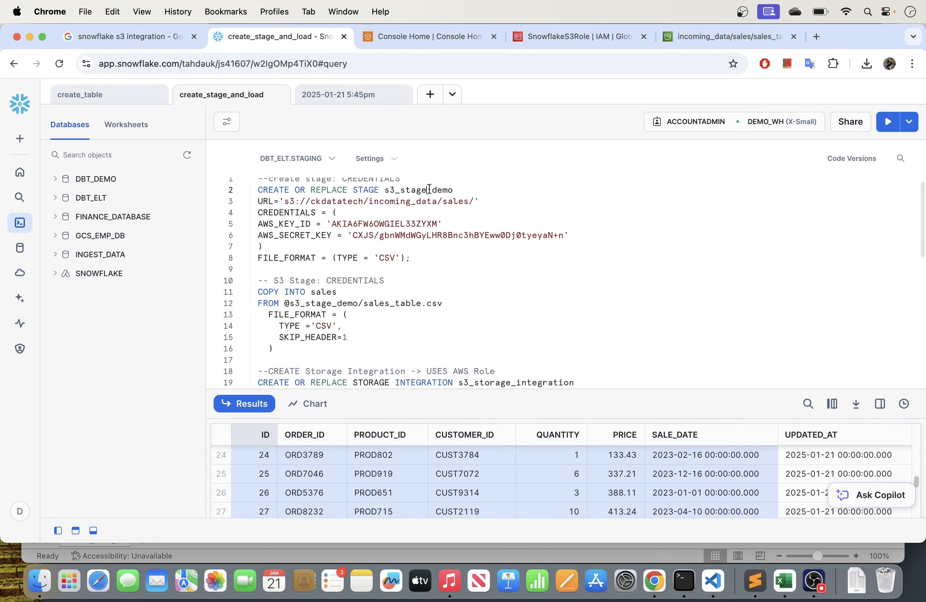
double_click(429, 188)
scroll(413, 303, down, 2)
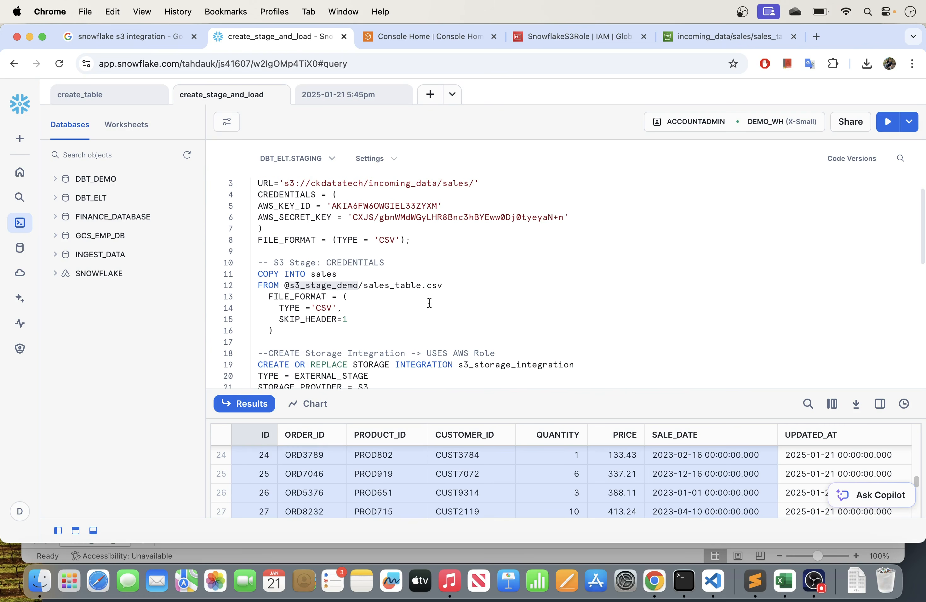
drag(286, 330, 254, 274)
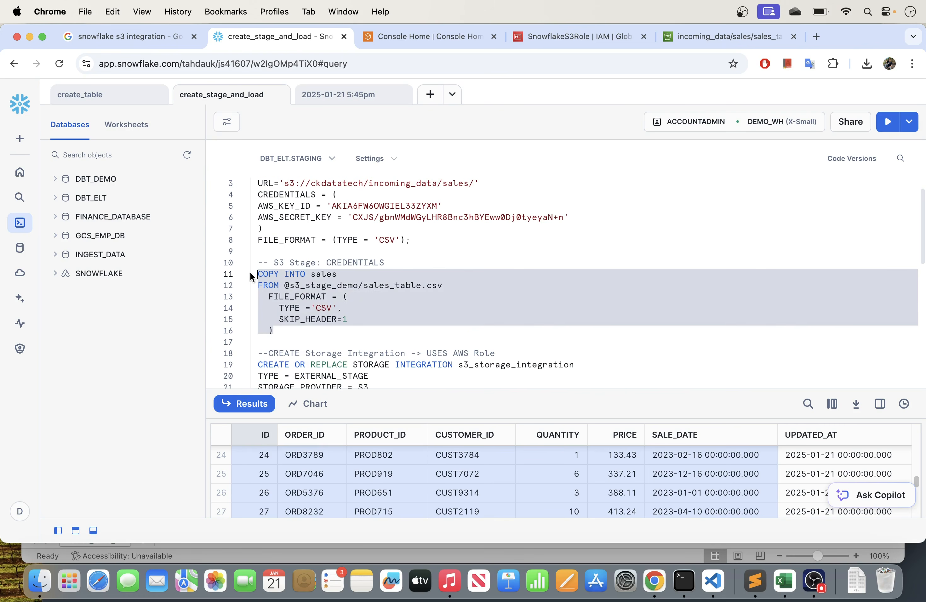
click(354, 273)
double_click(345, 275)
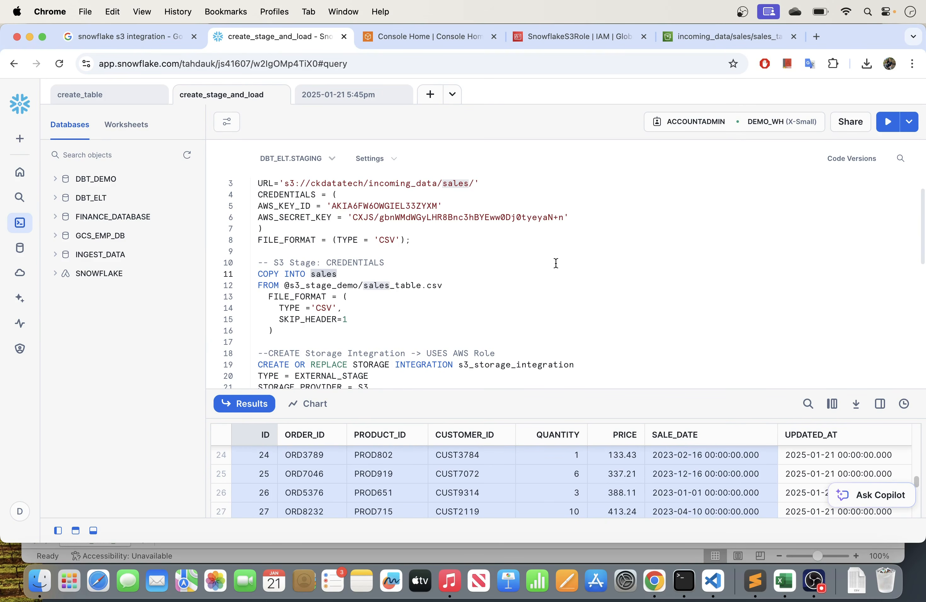
drag(479, 389, 479, 388)
click(400, 277)
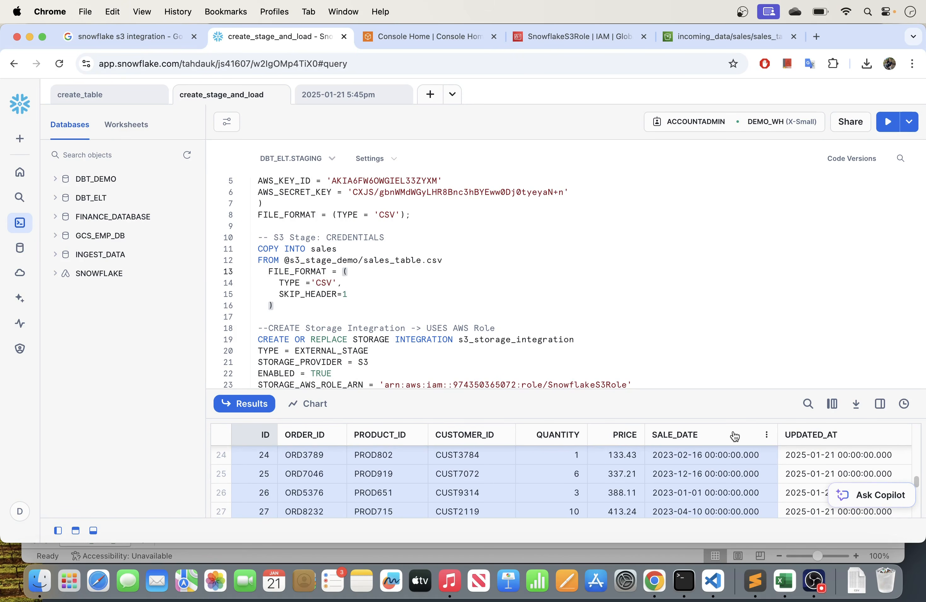
click(503, 257)
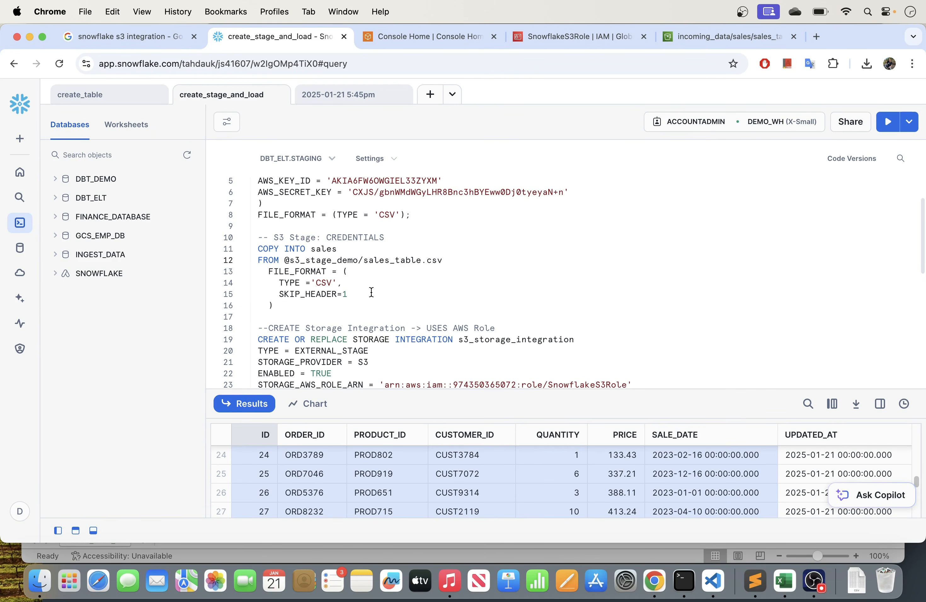
scroll(393, 286, down, 1)
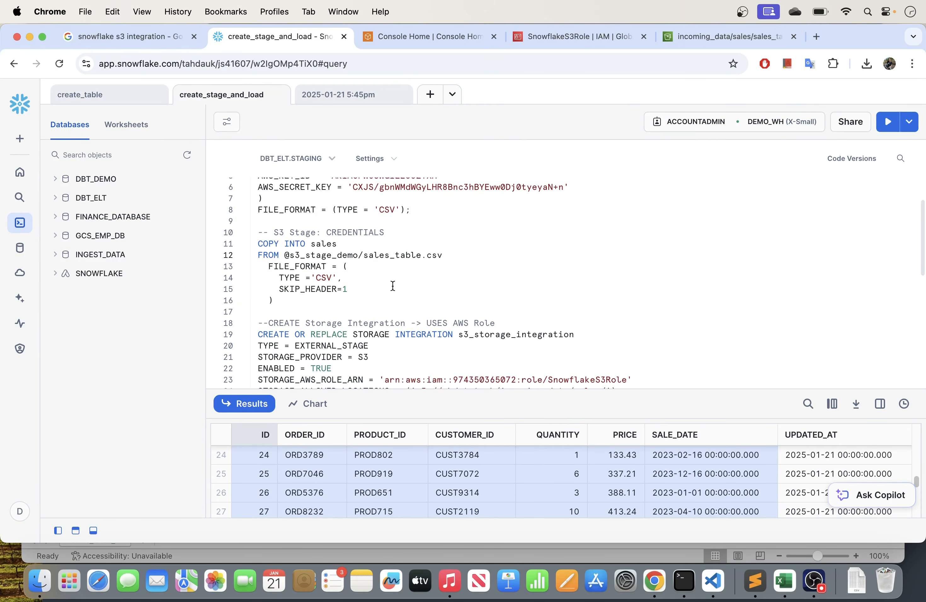
drag(280, 300, 252, 245)
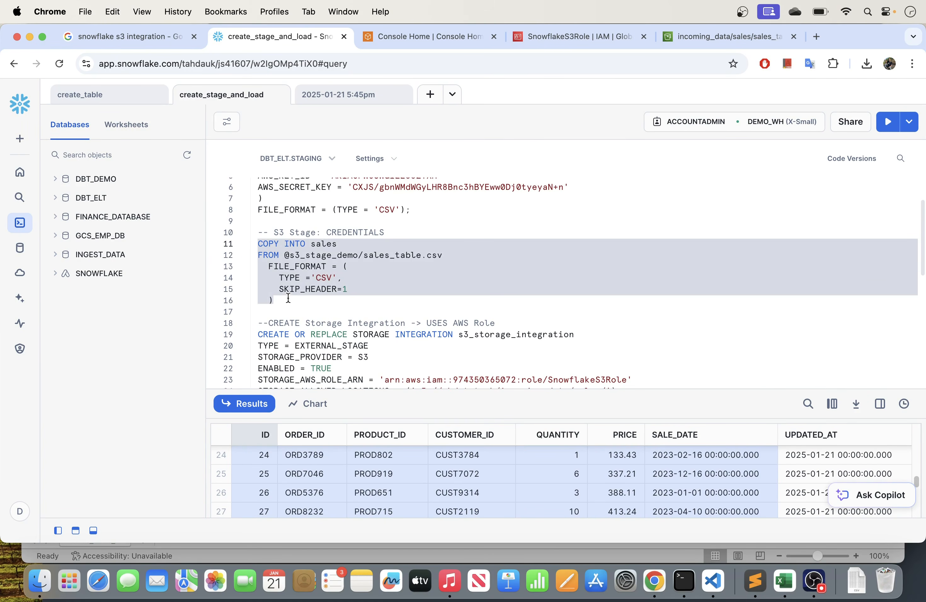
- Review the CREATE STORAGE INTEGRATION statement for s3_storage_integration, including its storage provider, AWS role ARN and allowed S3 location
scroll(309, 281, down, 5)
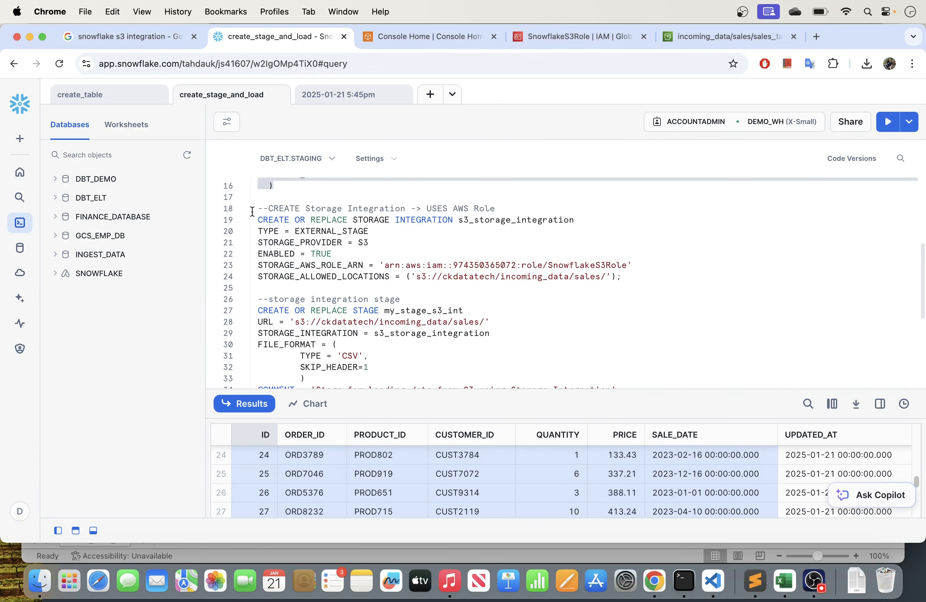
drag(512, 205, 257, 208)
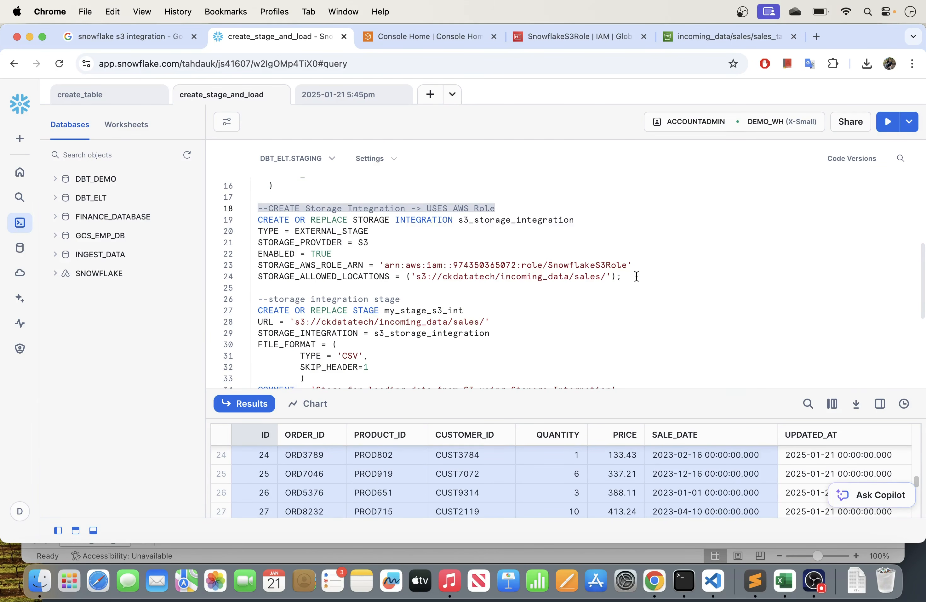
drag(639, 277, 258, 220)
click(422, 248)
drag(385, 266, 242, 226)
click(480, 286)
click(430, 228)
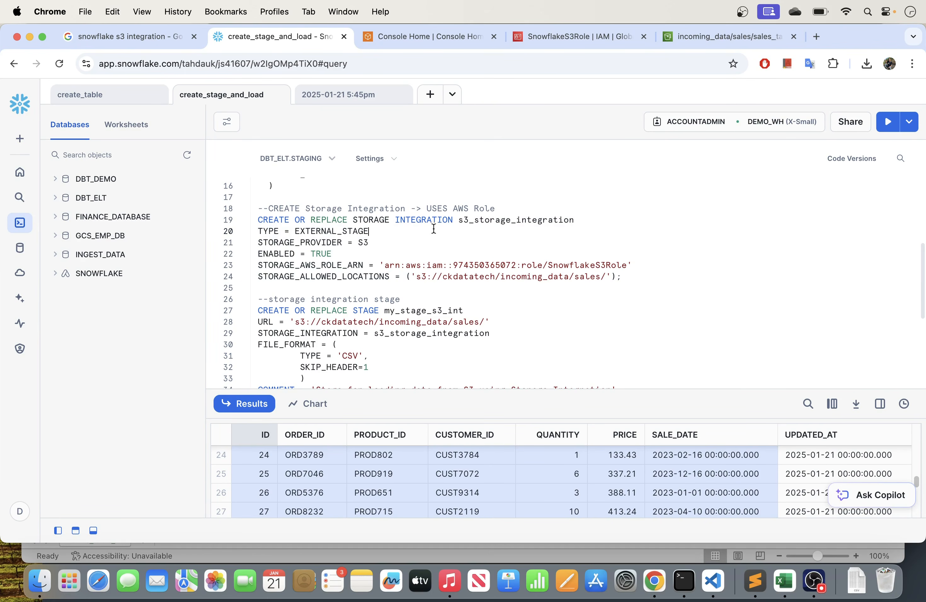
click(378, 245)
drag(411, 277, 607, 274)
scroll(511, 293, down, 3)
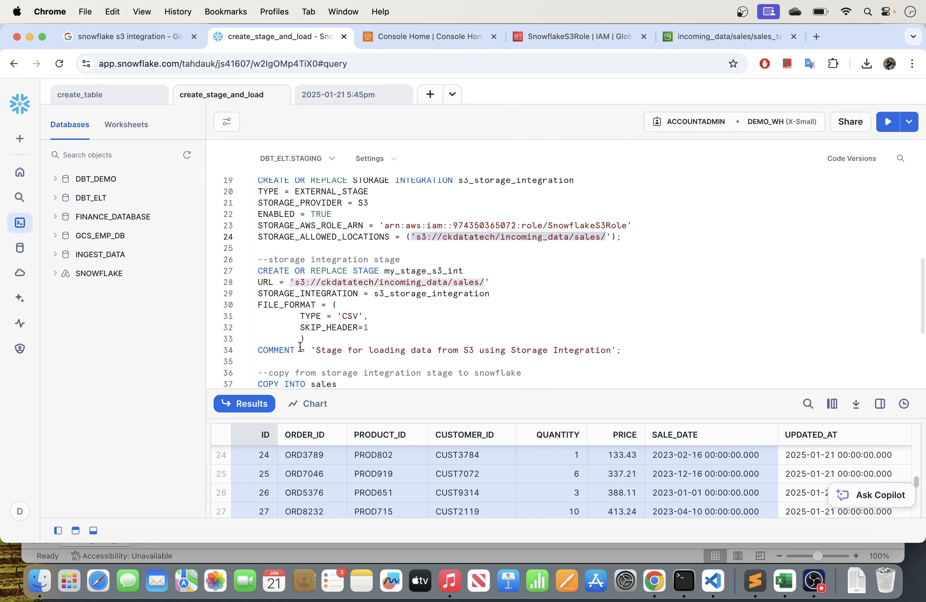
- Review the CREATE STAGE statement for my_stage_s3_int, including its S3 URL and storage integration reference
scroll(365, 336, down, 2)
scroll(365, 336, down, 1)
drag(634, 312, 258, 234)
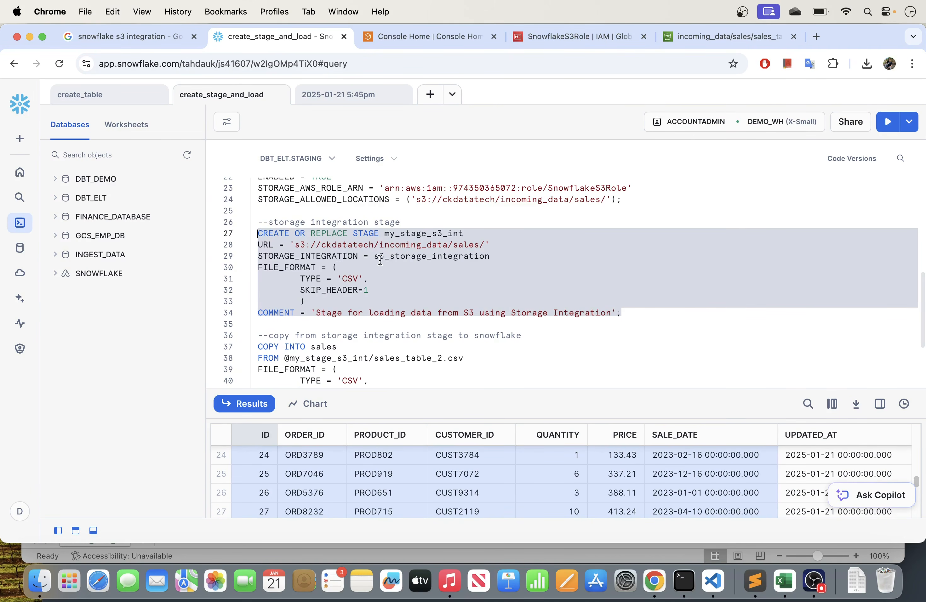
drag(496, 392, 499, 444)
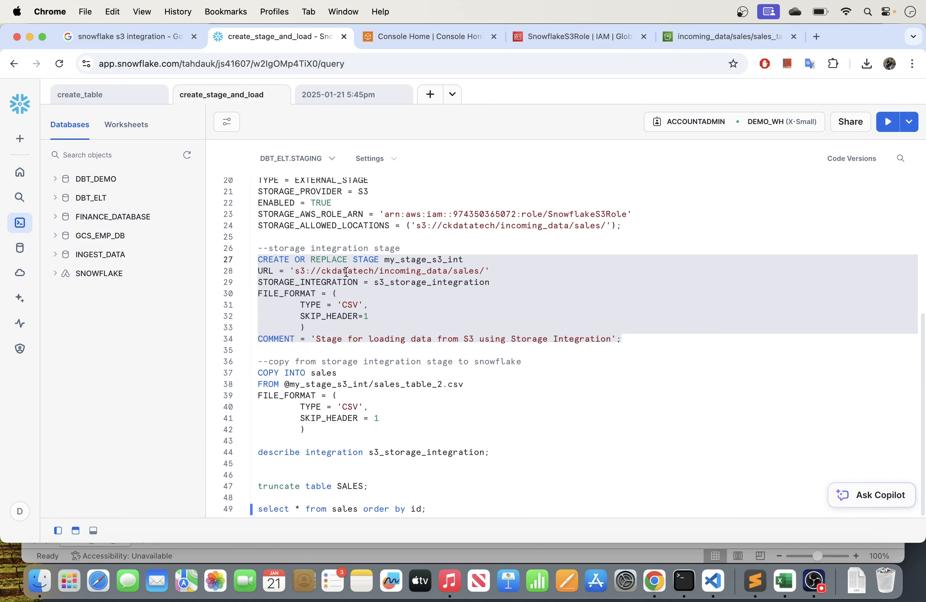
click(346, 271)
drag(259, 282, 493, 273)
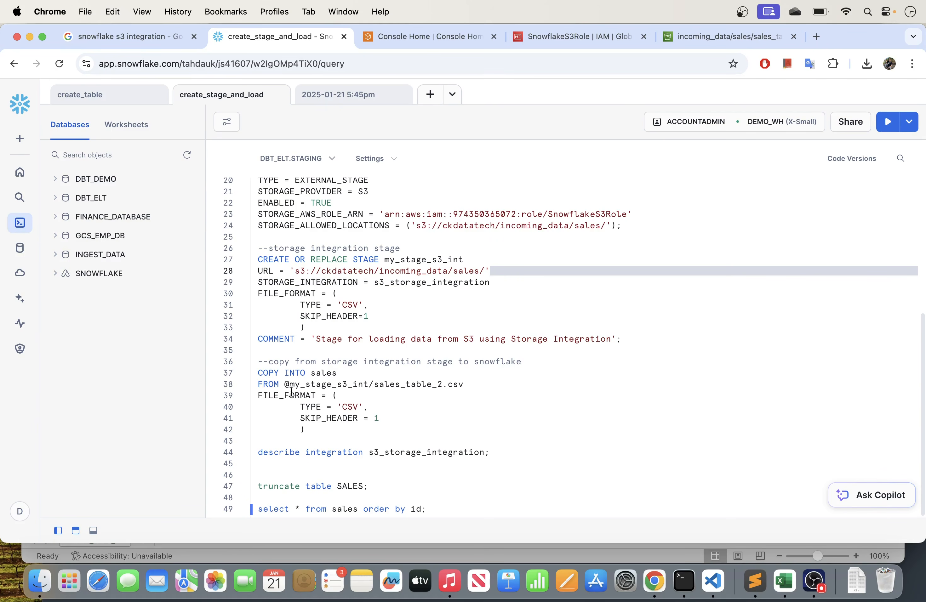
- Review the COPY INTO sales statement that reads sales_table_2.csv from the my_stage_s3_int stage
drag(258, 374, 379, 378)
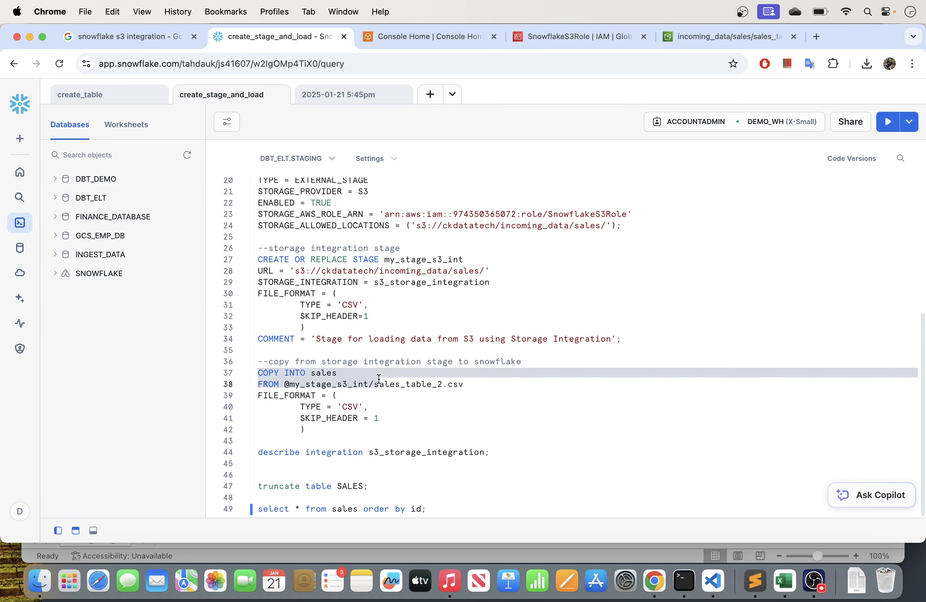
click(292, 385)
drag(284, 385, 469, 384)
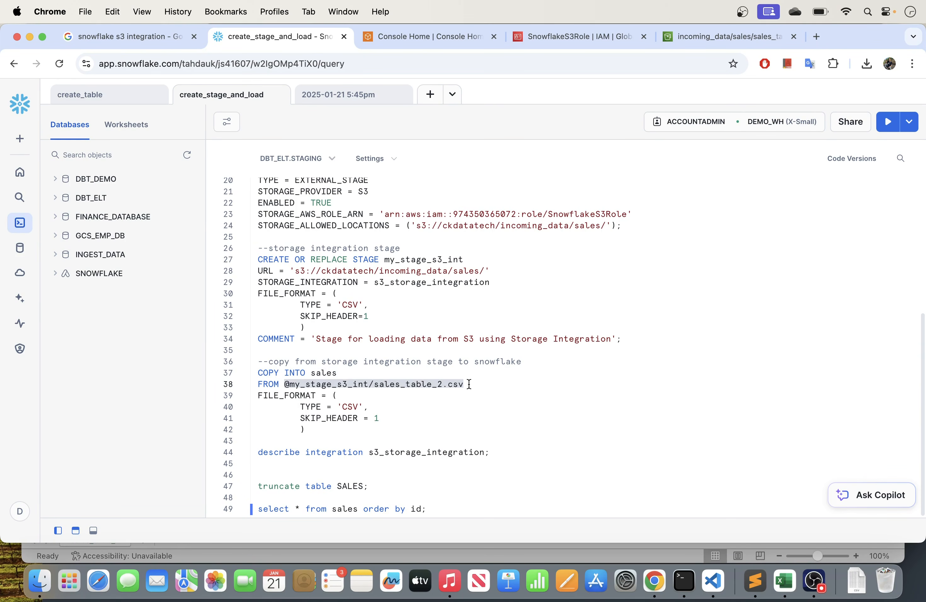
click(303, 443)
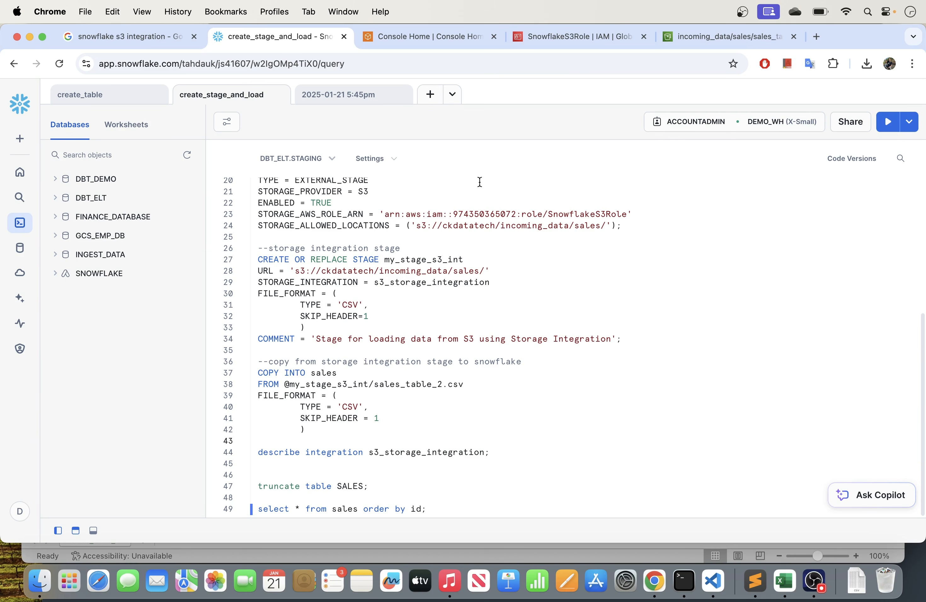
- Run the describe integration s3_storage_integration statement and view the returned properties alongside the script
drag(500, 452, 254, 452)
click(885, 121)
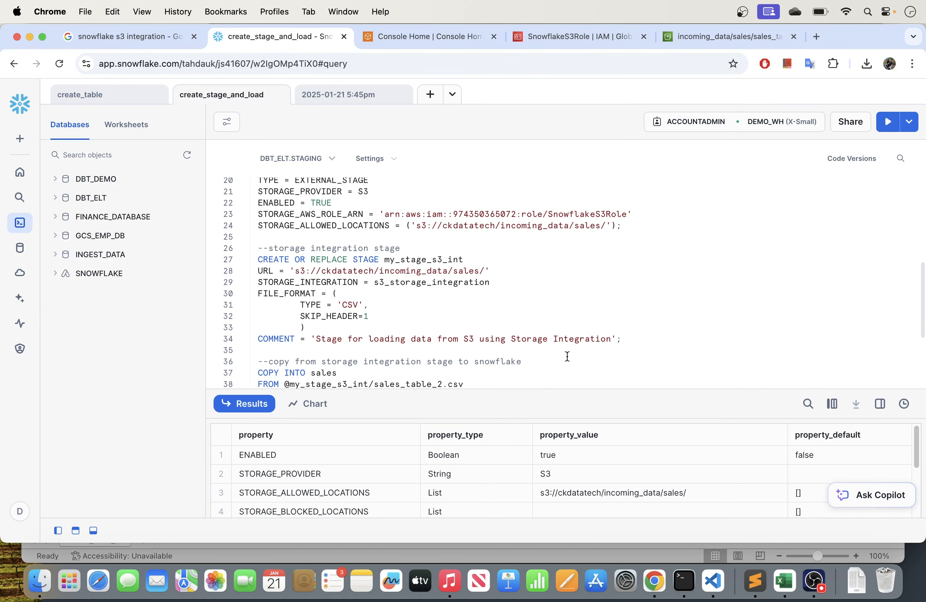
drag(539, 392, 548, 242)
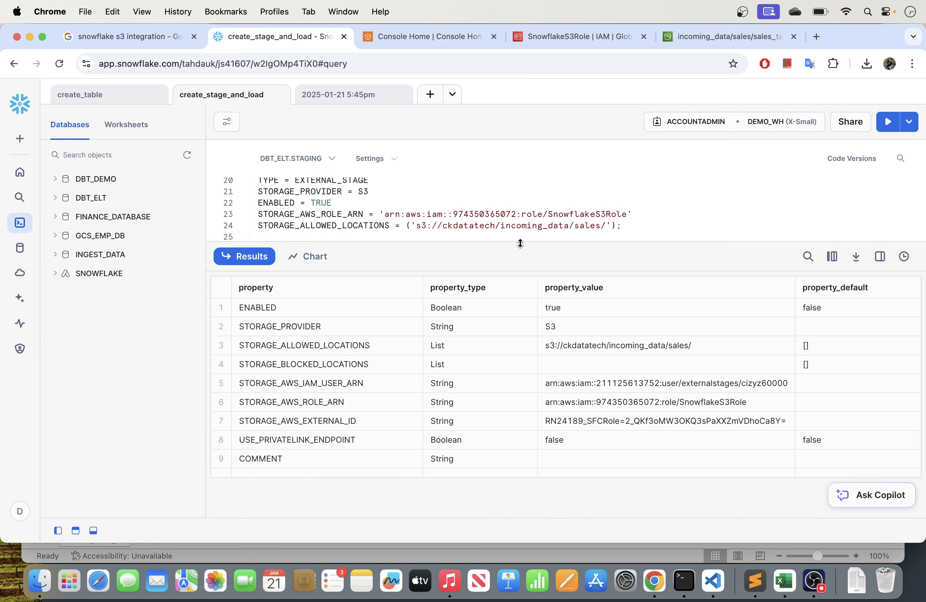
drag(521, 243, 516, 291)
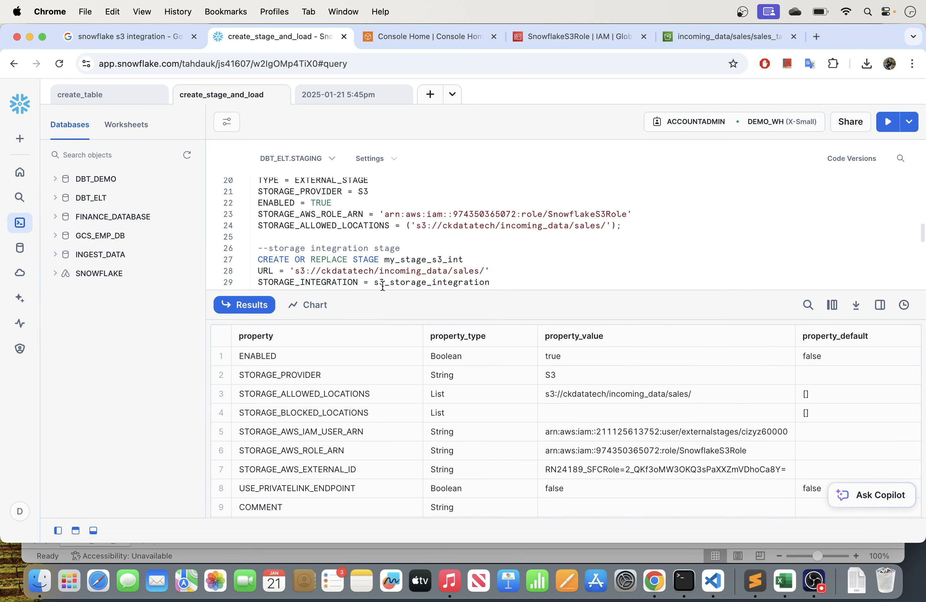
drag(382, 290, 374, 331)
scroll(379, 294, down, 3)
scroll(379, 294, down, 3)
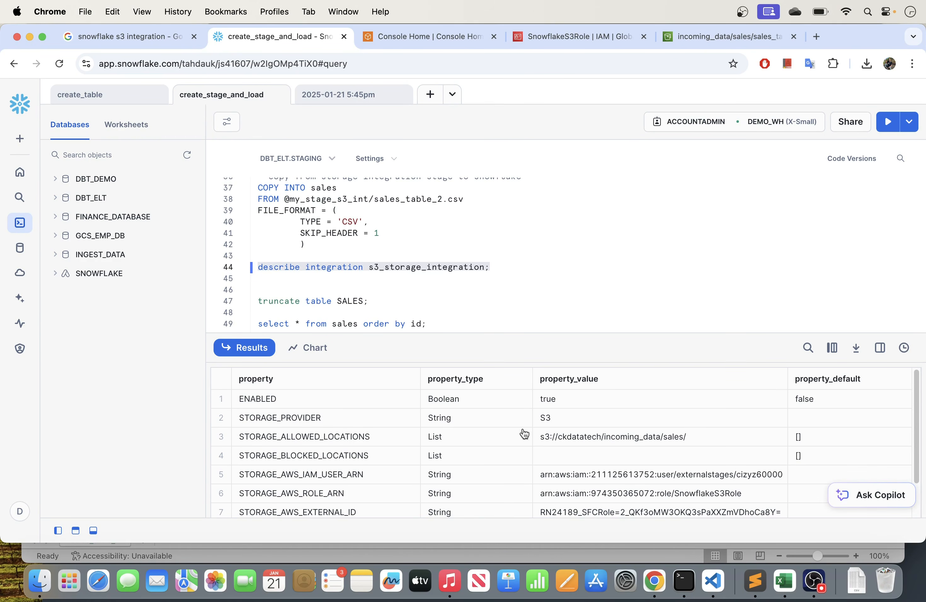
- Examine the STORAGE_AWS_IAM_USER_ARN and STORAGE_AWS_EXTERNAL_ID property values of the storage integration
drag(545, 331, 542, 265)
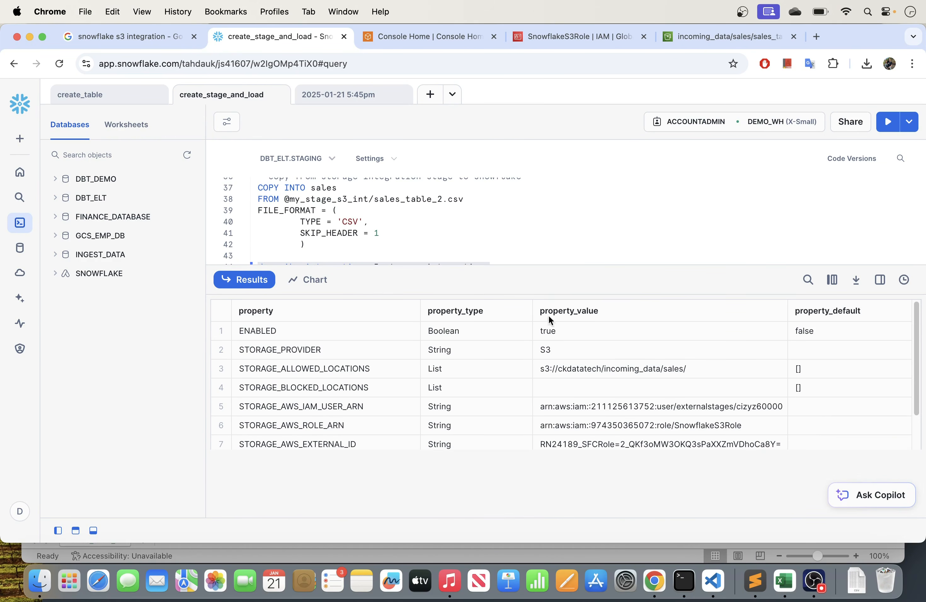
click(605, 407)
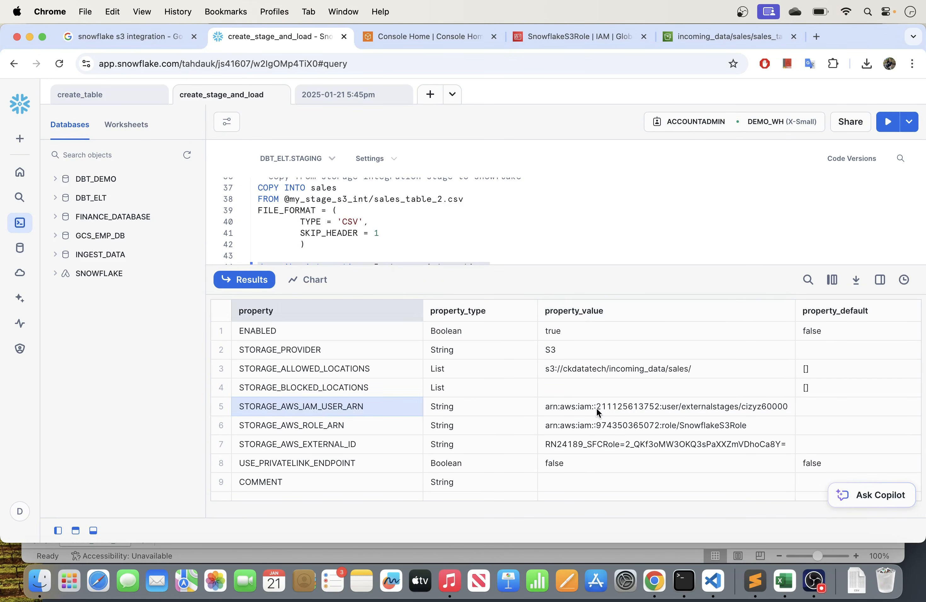
click(626, 445)
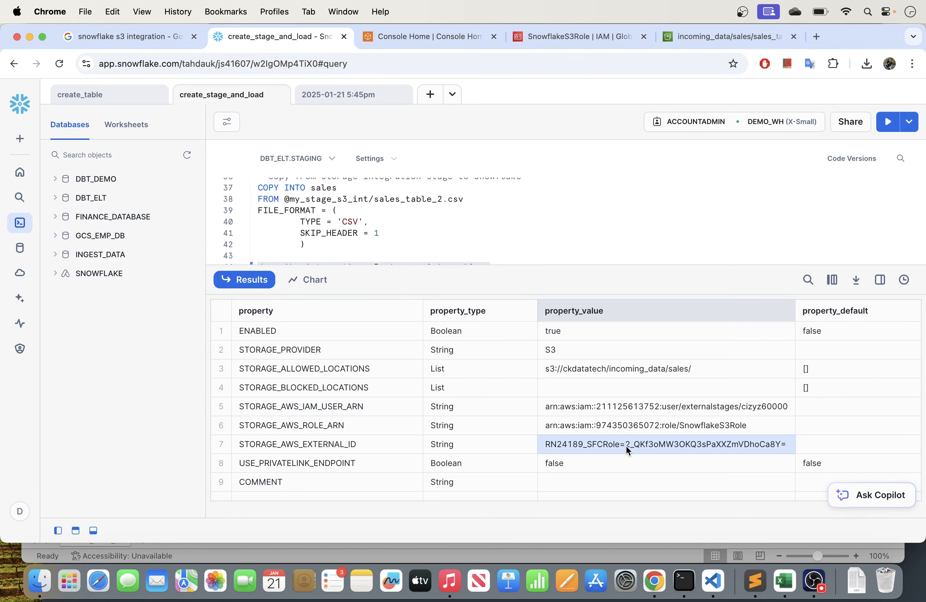
click(612, 408)
click(595, 443)
drag(475, 267, 487, 391)
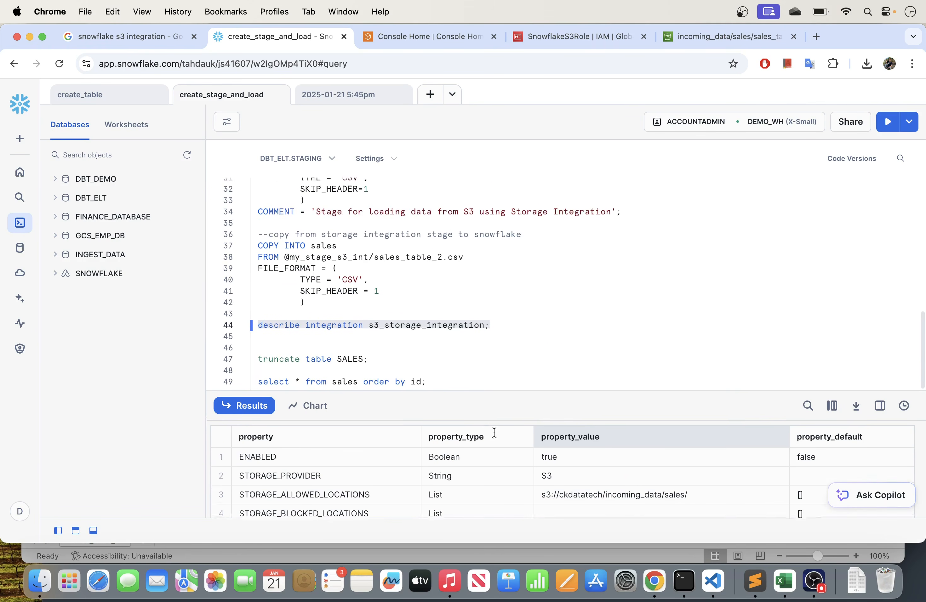
- Hide the query results and reduce the browser window's height, keeping the script's describe integration statement in view
drag(492, 429, 495, 430)
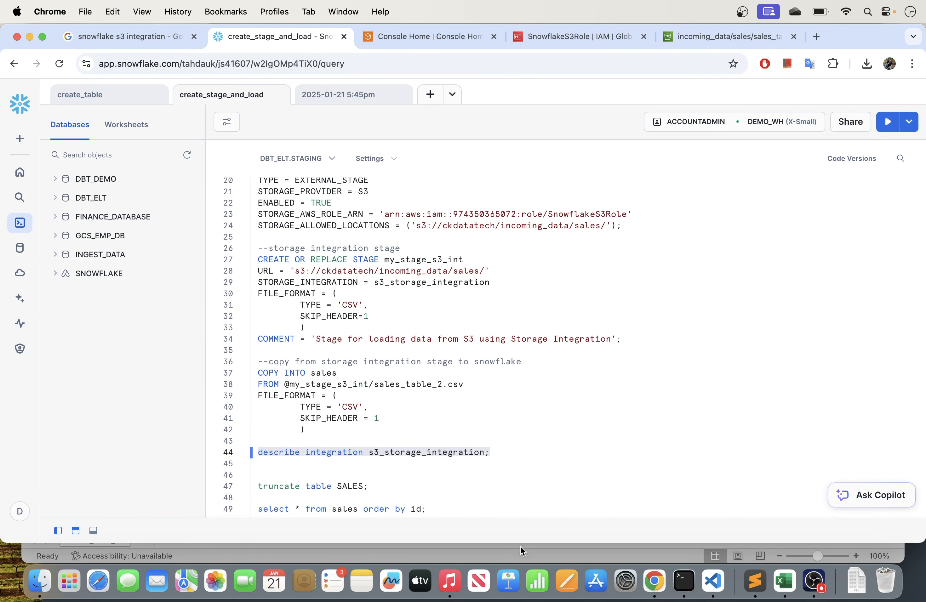
drag(517, 543, 515, 507)
scroll(503, 417, down, 3)
click(478, 427)
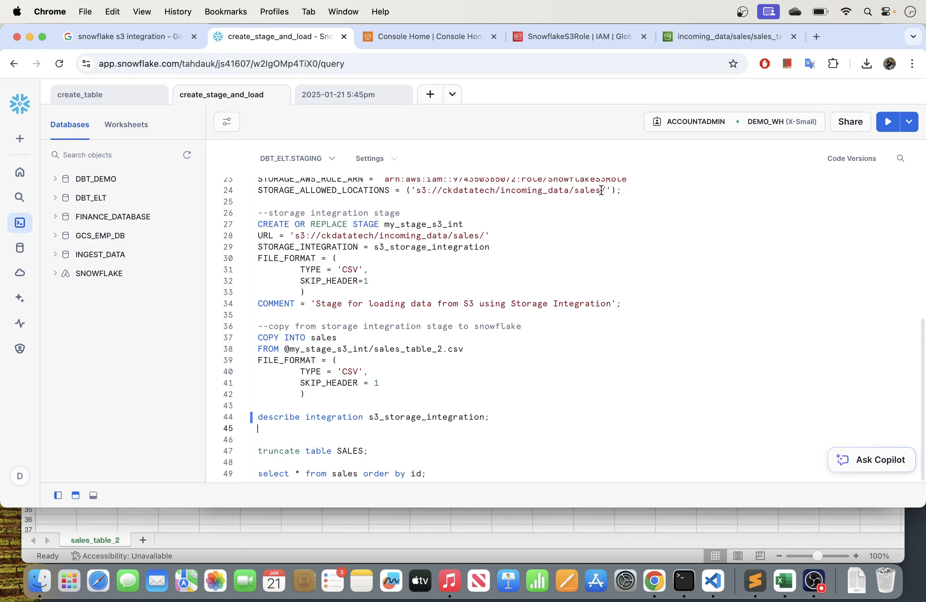
- Examine the STORAGE_ALLOWED_LOCATIONS path in the CREATE STORAGE INTEGRATION statement for s3_storage_integration
scroll(504, 221, up, 2)
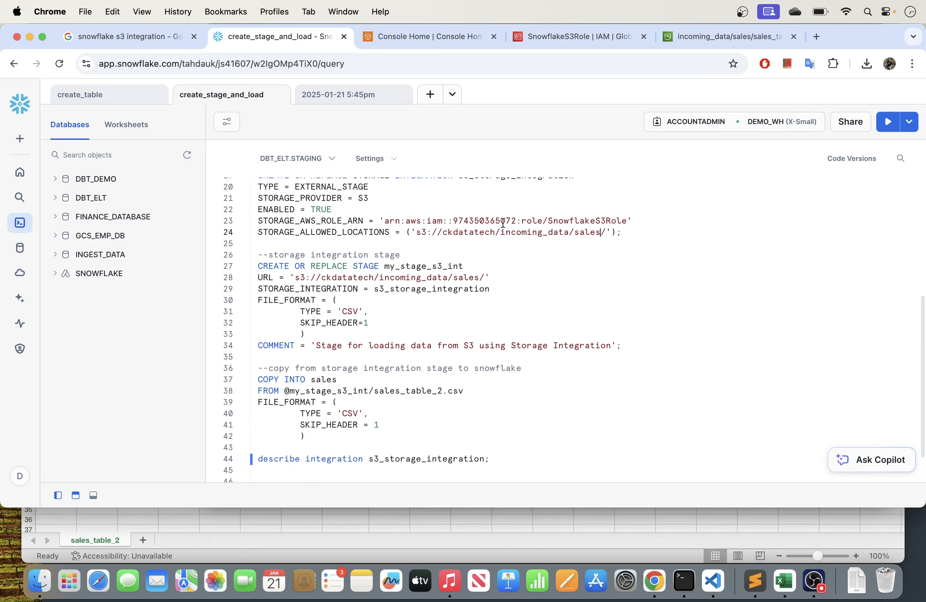
scroll(502, 225, up, 2)
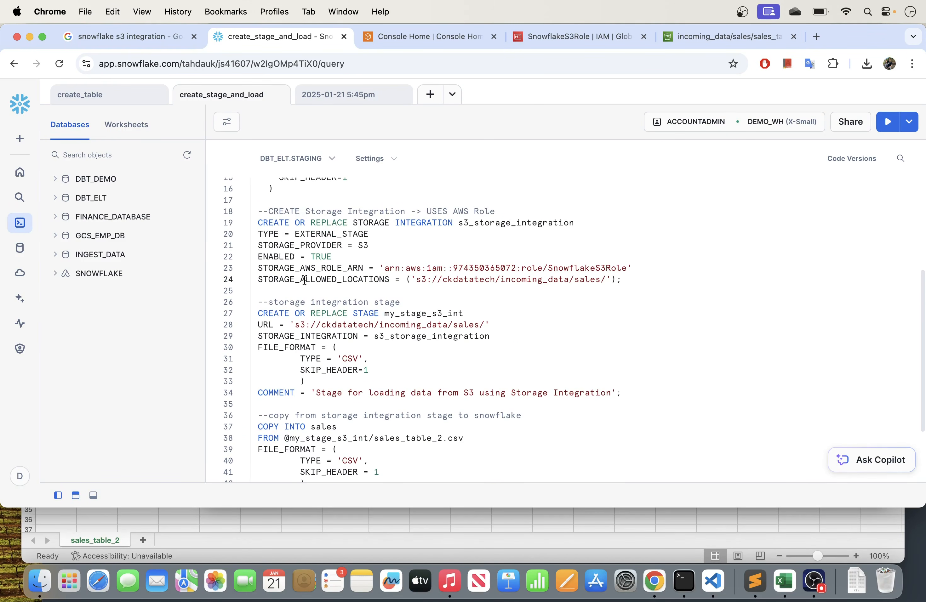
drag(421, 279, 596, 278)
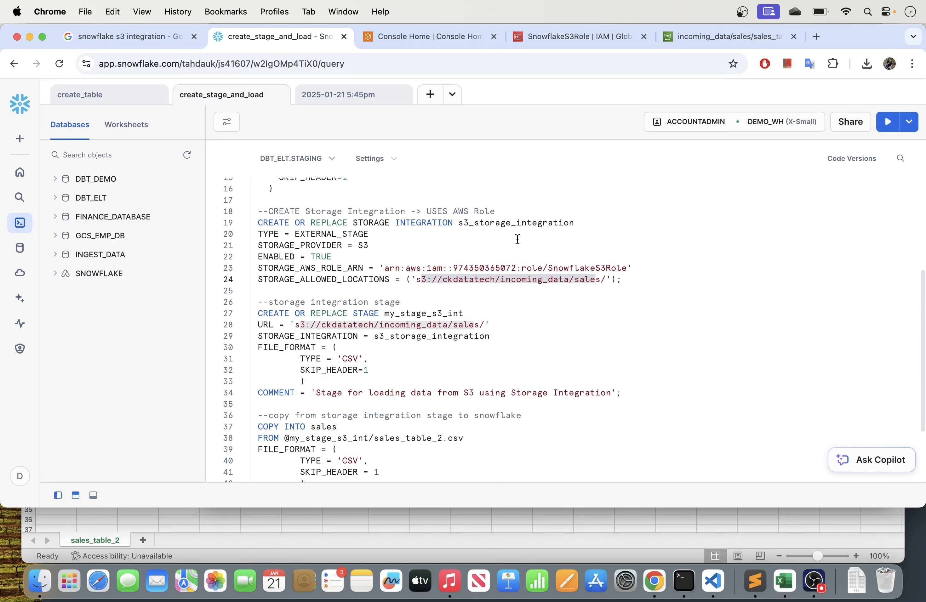
click(532, 236)
drag(620, 279, 410, 278)
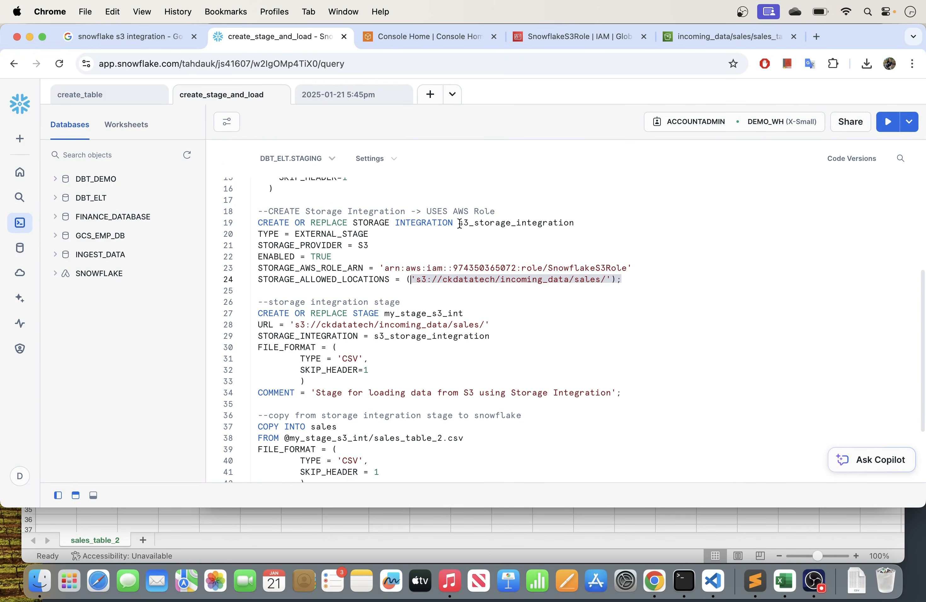
click(504, 279)
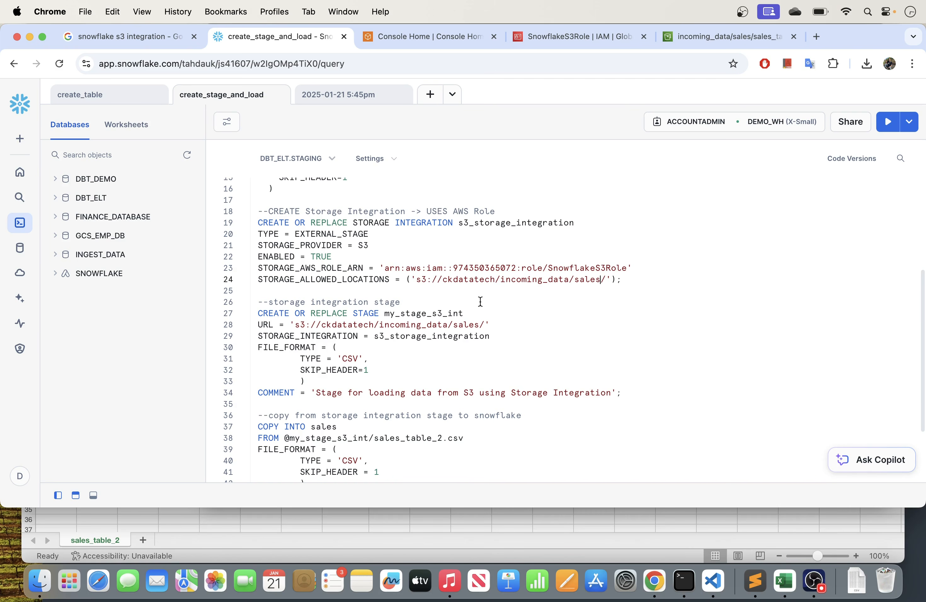
- Run the describe integration s3_storage_integration statement again and shrink the results area to show more of the script
scroll(493, 357, down, 5)
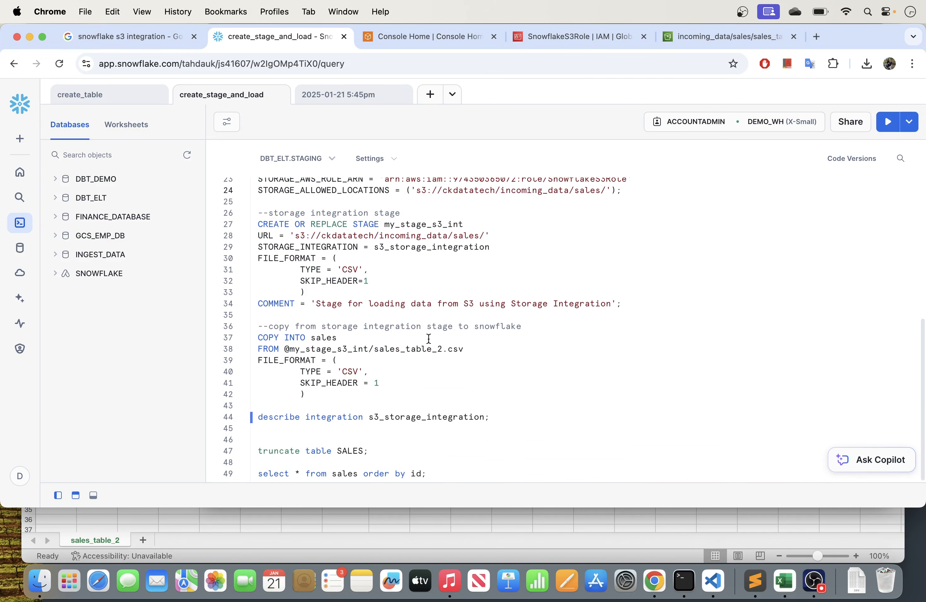
drag(497, 416, 257, 414)
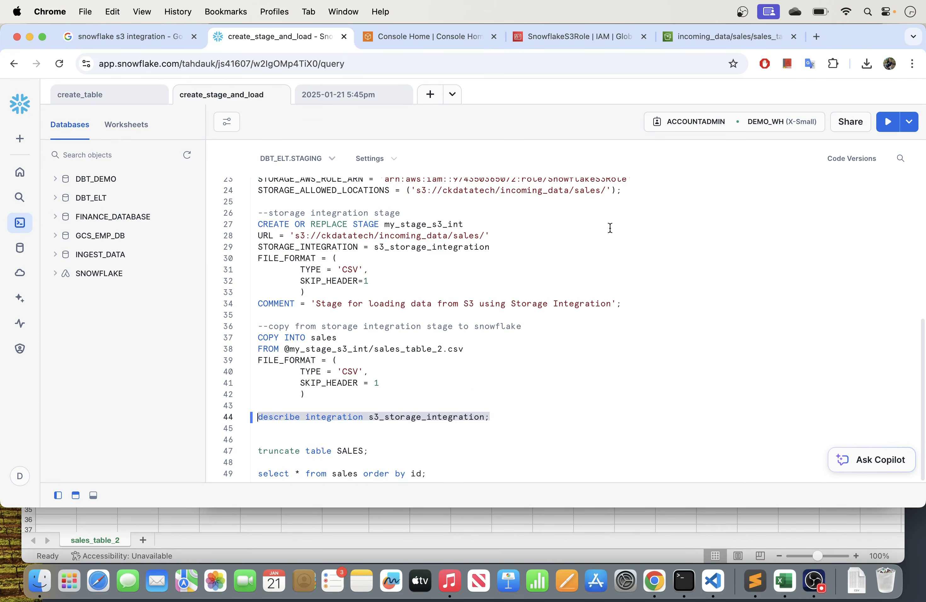
click(888, 121)
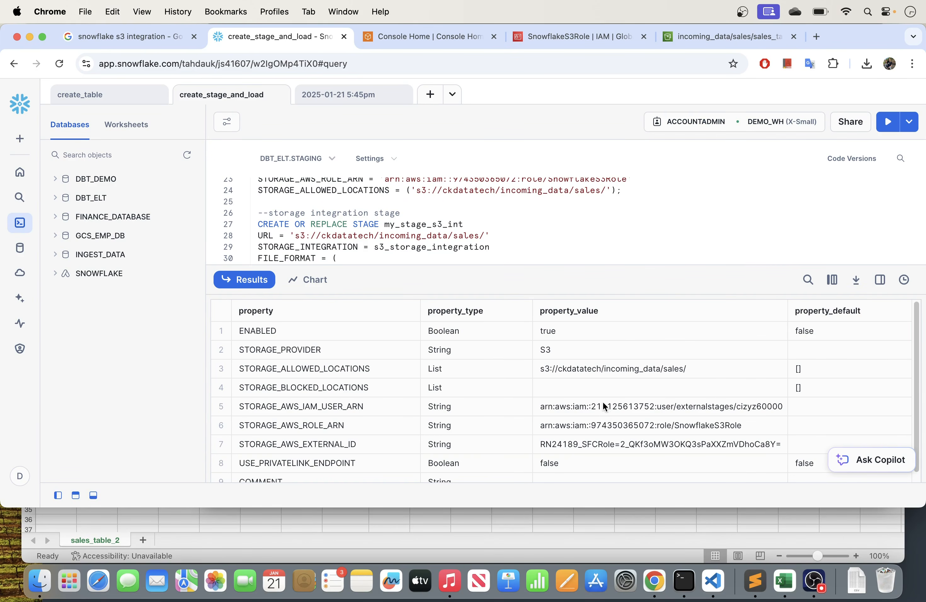
drag(615, 270, 597, 362)
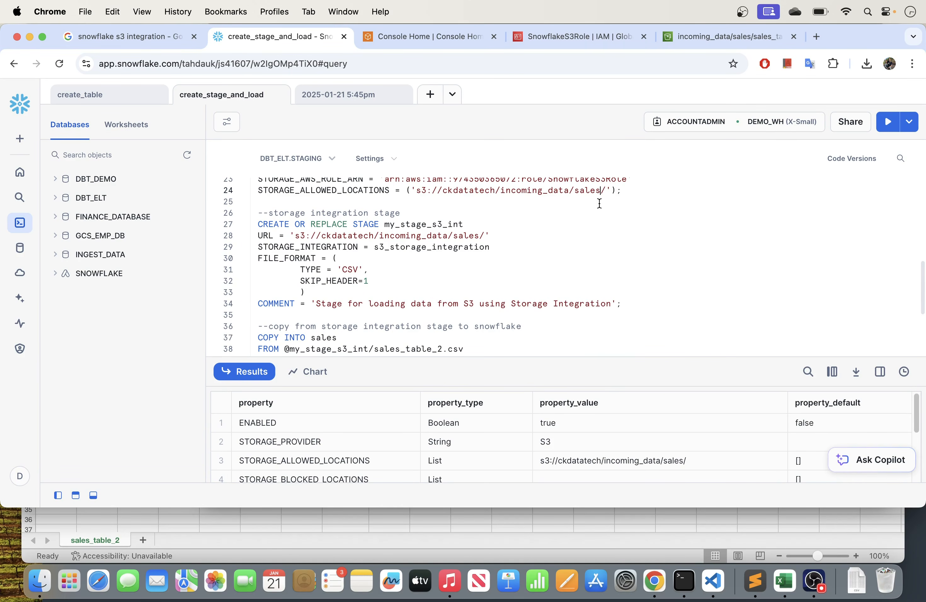
mouse_move(542, 356)
mouse_down()
mouse_move(533, 278)
mouse_move(532, 374)
mouse_up()
- Review the storage integration, my_stage_s3_int stage and COPY INTO sales statements, and enlarge the browser window to show more result rows
scroll(477, 253, up, 5)
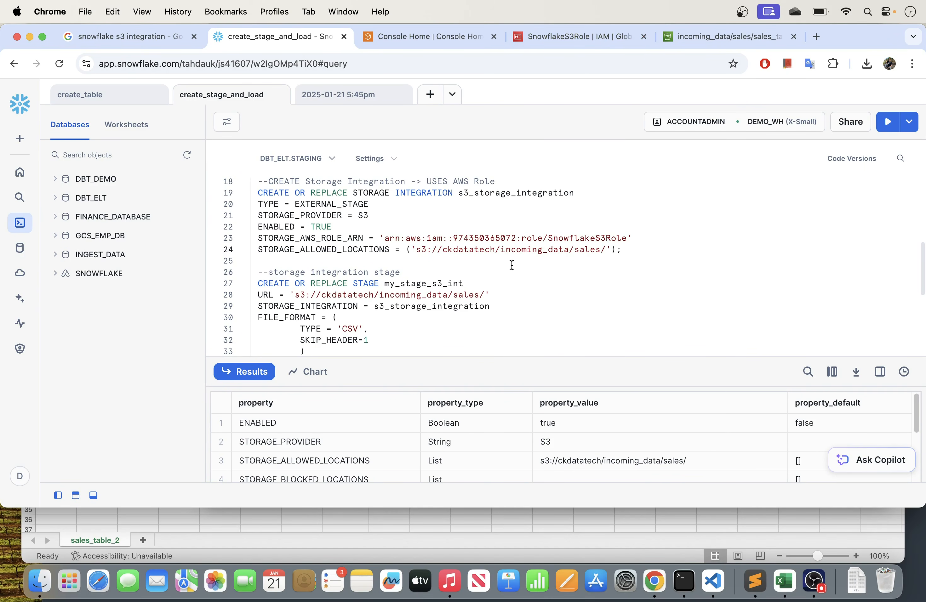
click(609, 250)
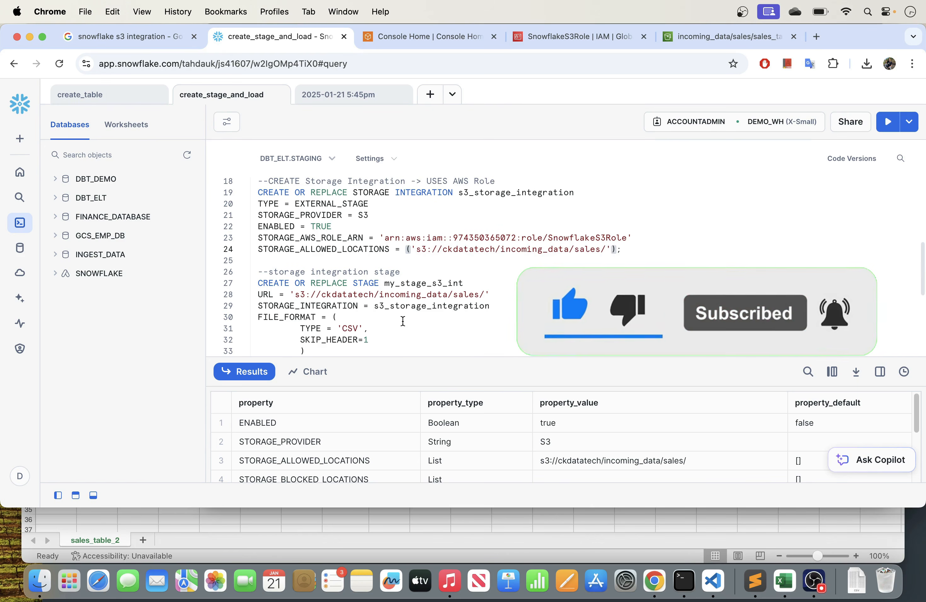
scroll(404, 322, down, 5)
scroll(403, 322, down, 1)
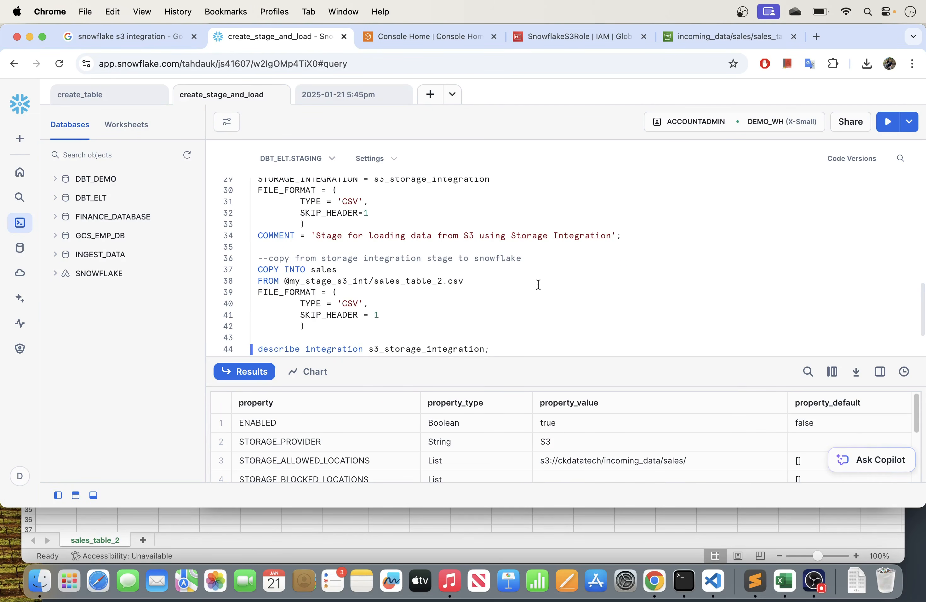
scroll(538, 284, up, 4)
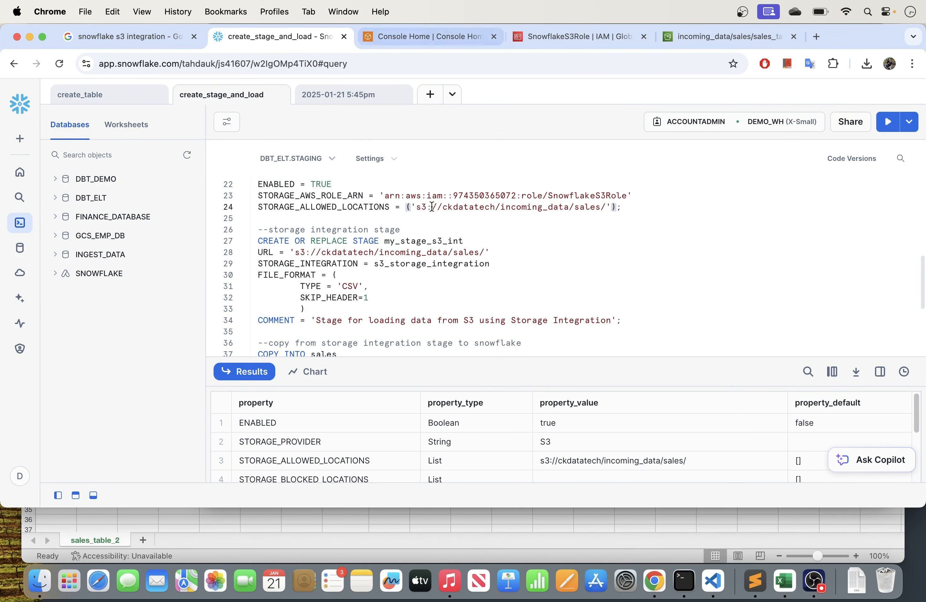
drag(917, 507, 921, 568)
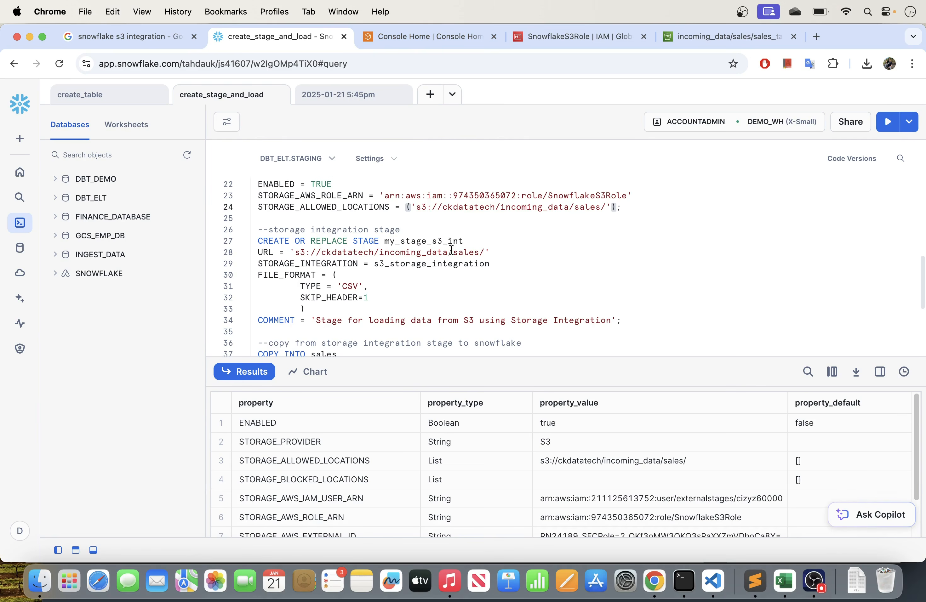